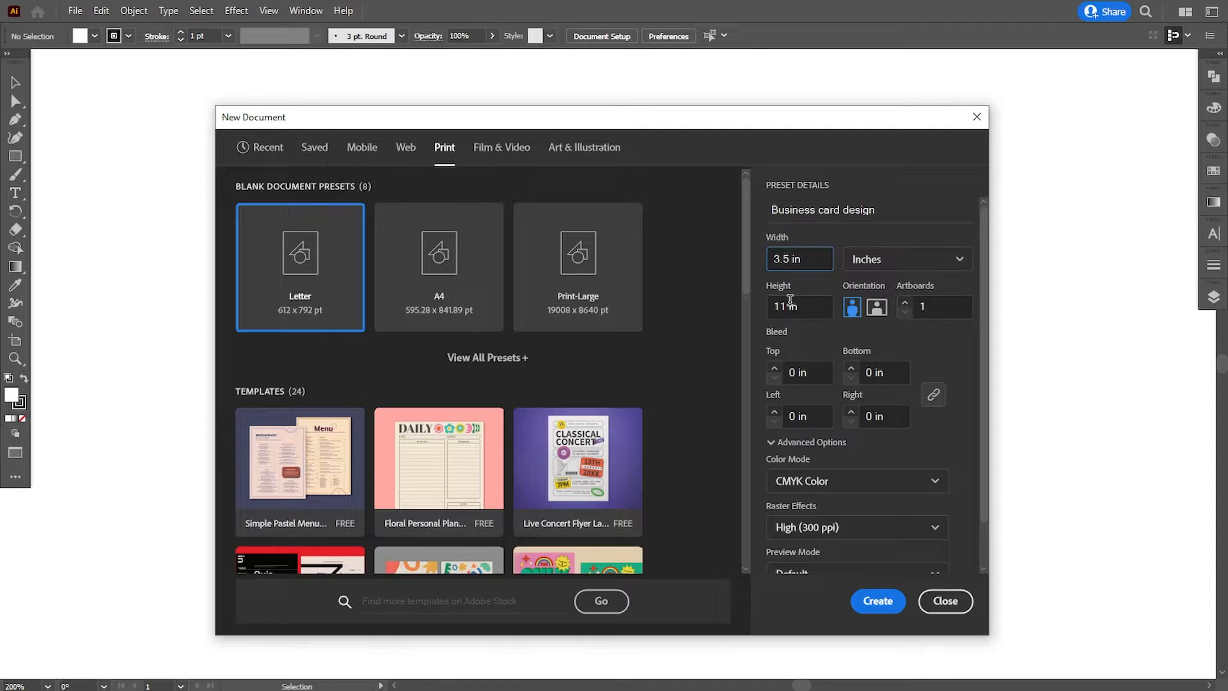
Set the new document's height to 2 in, with 2 artboards and a 0.125 in bleed on all sides.
left_click(784, 306)
key("Tab")
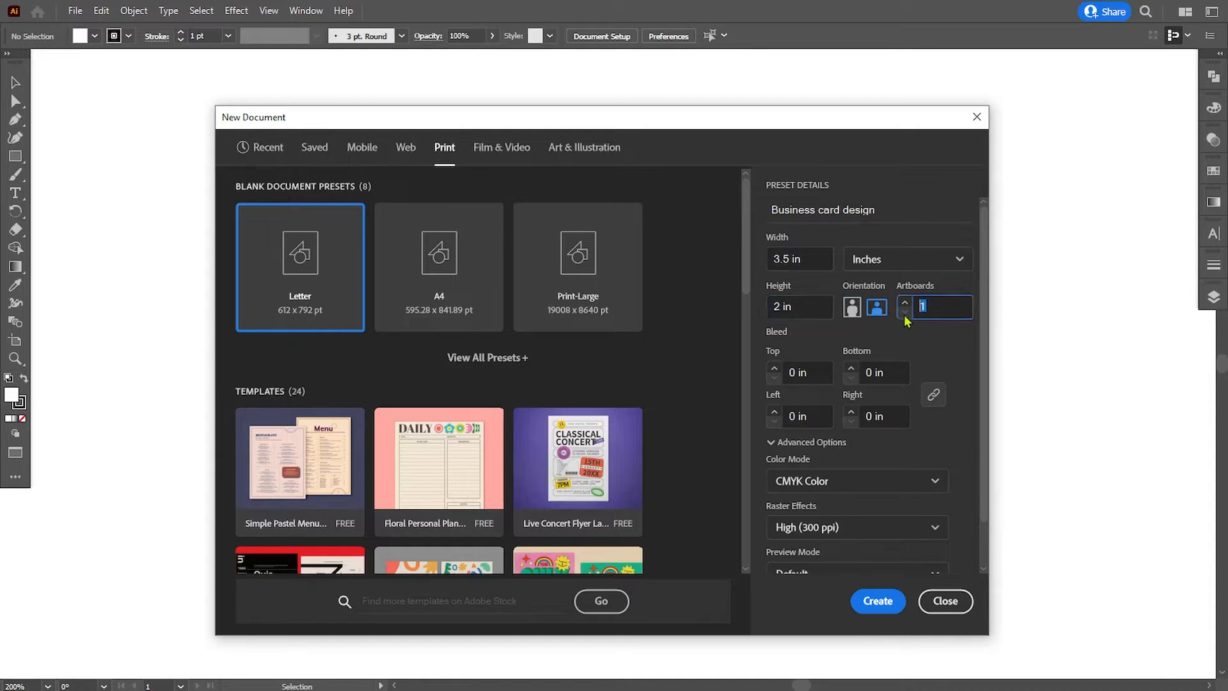
key("Tab")
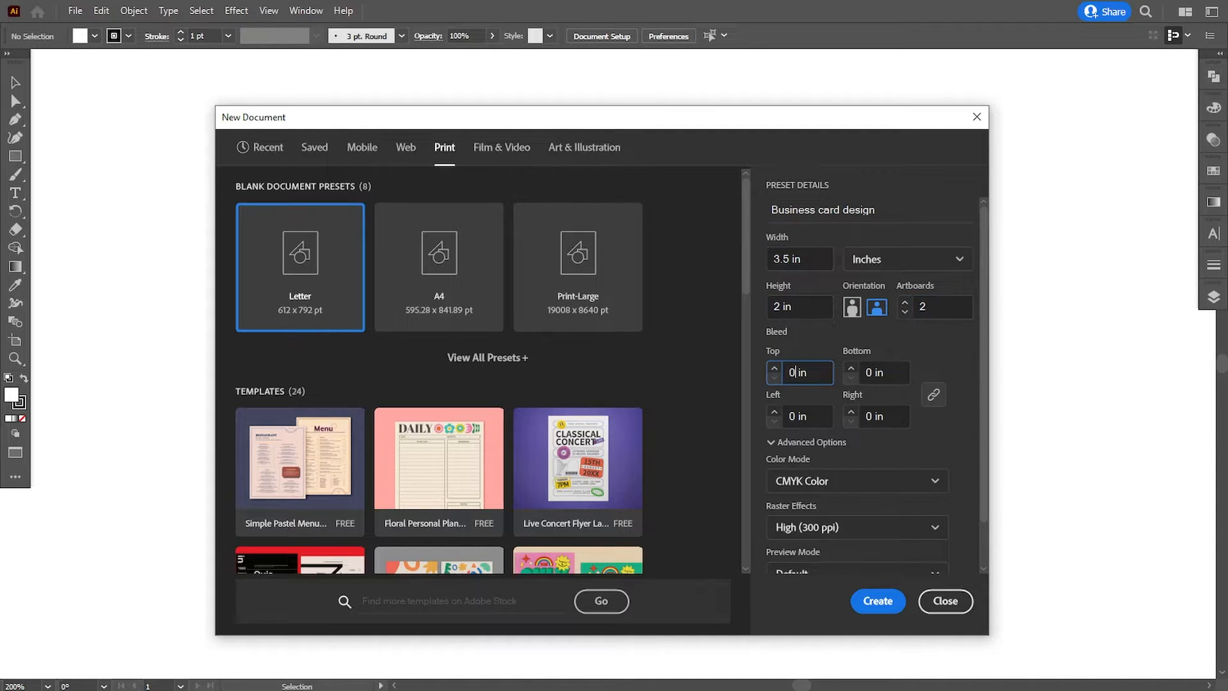
type("0.125")
left_click(815, 412)
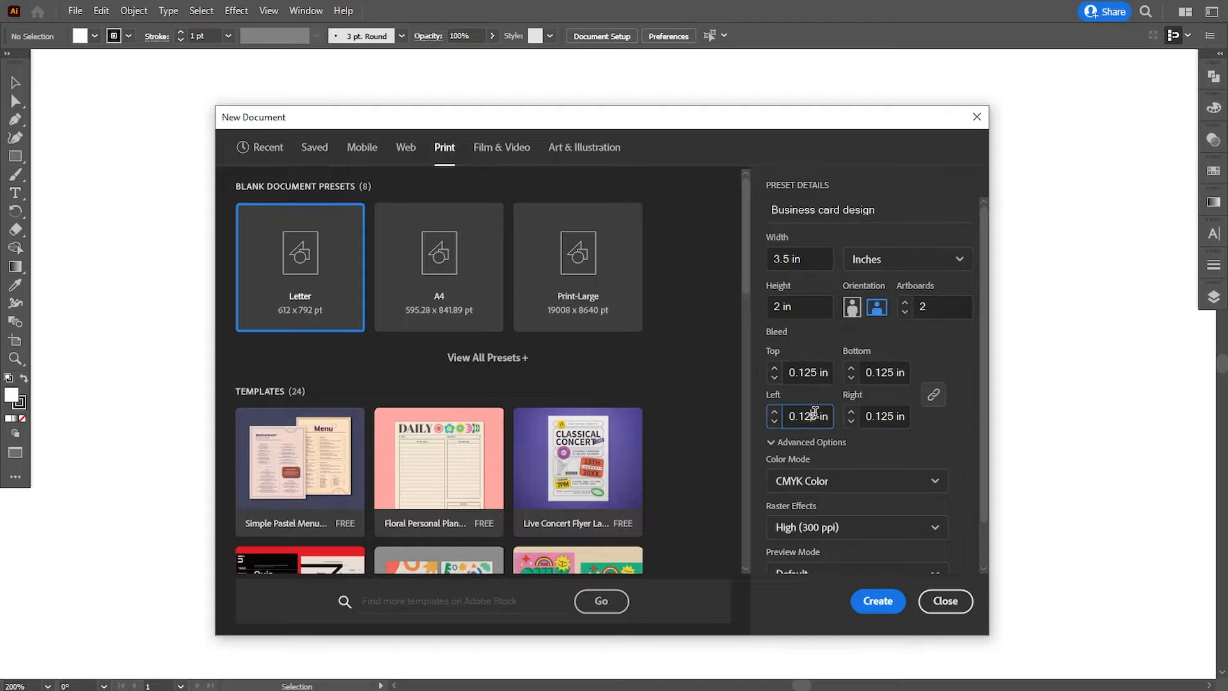
Arrange the artboards in a single column with 0.125 in spacing and create the document.
left_click_drag(979, 480, 987, 529)
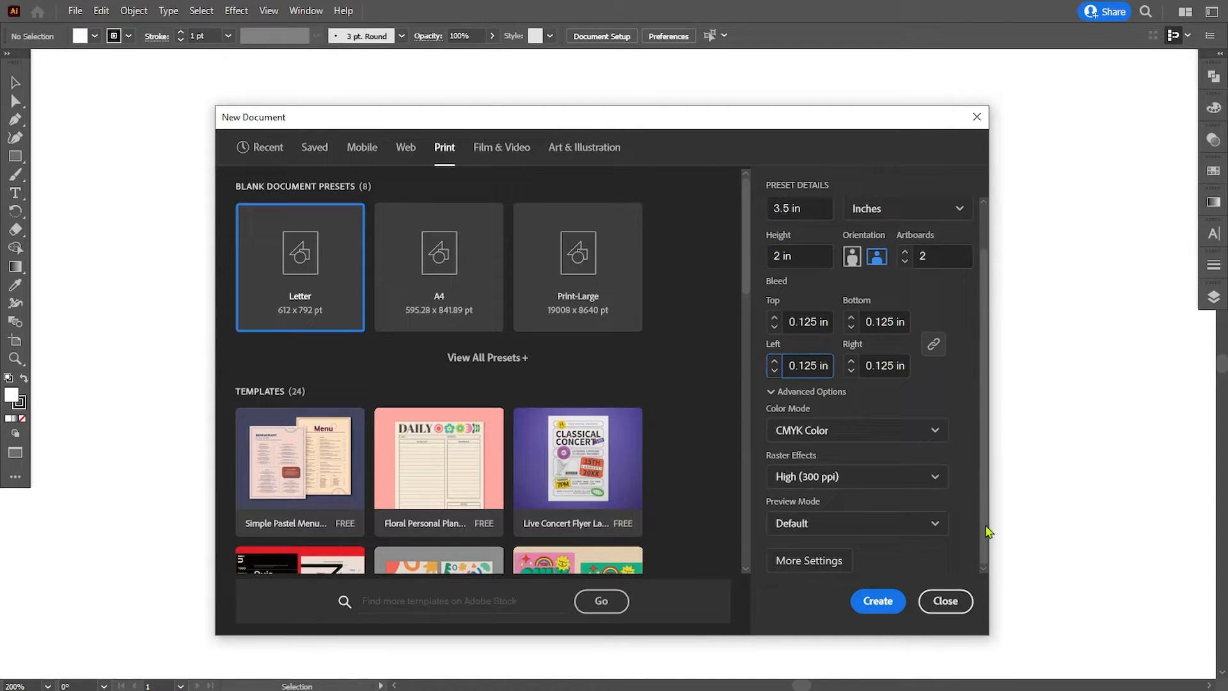
left_click(803, 563)
double_click(555, 276)
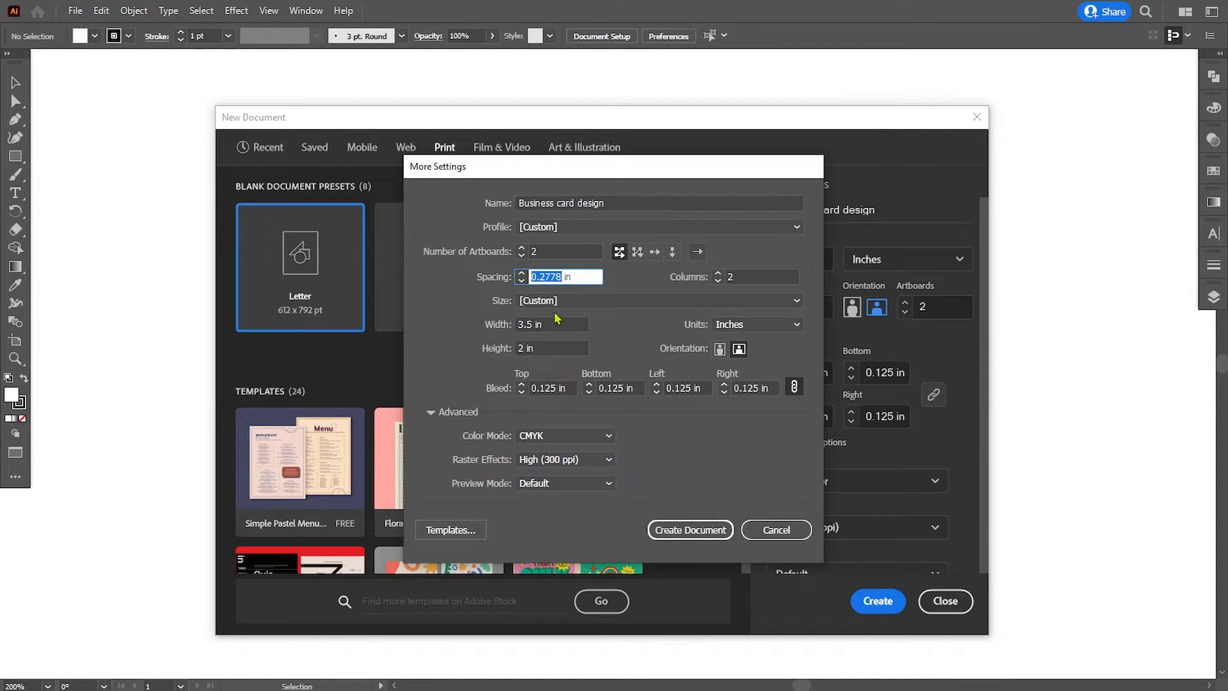
left_click(675, 255)
left_click(522, 281)
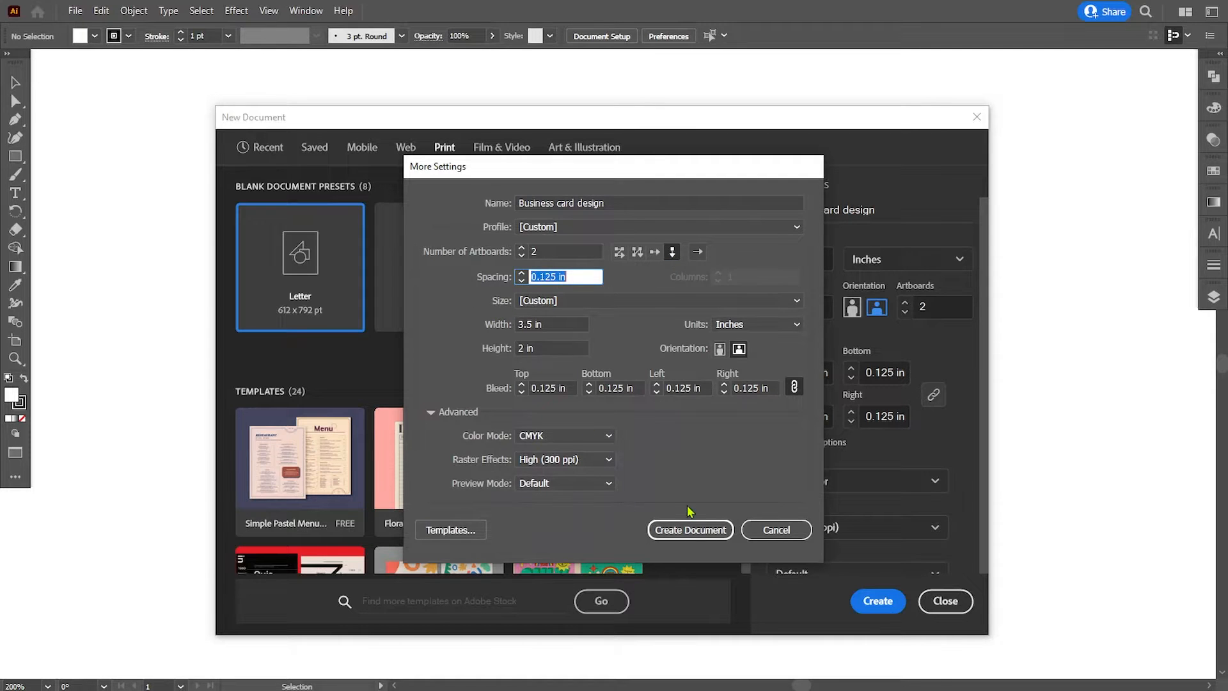
left_click(691, 529)
Paste the prepared logo, text, QR code and contact elements and place them beside the two artboards, on their left.
key("ctrl+v")
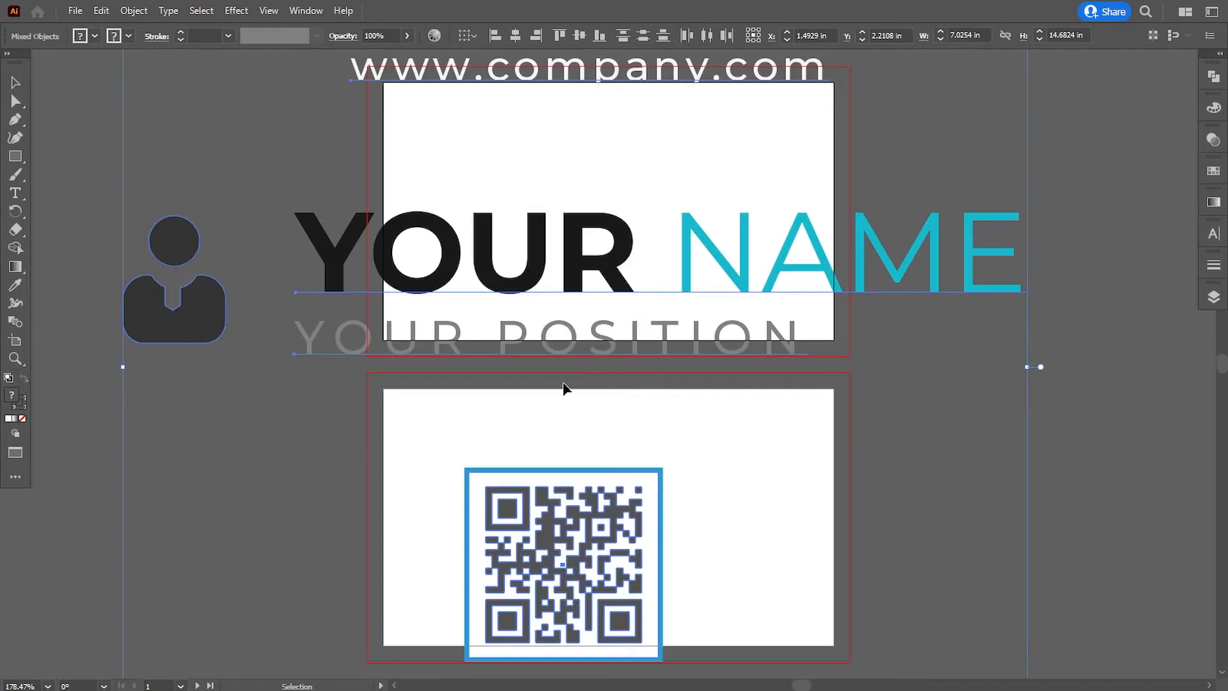
key("ctrl+minus")
key("ctrl+minus")
key("ctrl+minus")
key("ctrl+minus")
left_click_drag(735, 97, 517, 281)
key("Right")
key("Right")
key("Right")
key("Right")
key("Right")
key("Right")
key("Right")
key("Right")
key("Right")
key("Right")
key("Right")
key("Right")
key("Right")
key("Right")
key("Right")
key("Right")
key("Right")
key("Right")
key("Right")
key("Right")
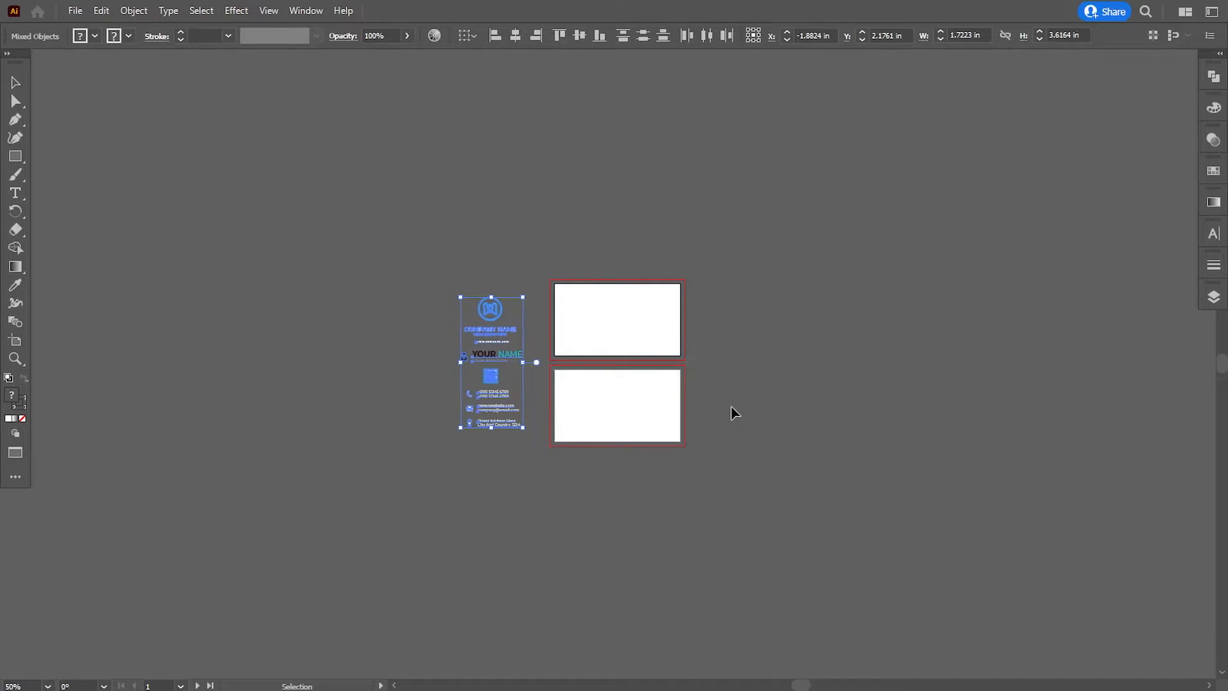
left_click(756, 421)
Draw a white rectangle across the upper artboard, spanning from the left bleed edge to the right bleed edge.
key("ctrl+plus")
key("ctrl+plus")
key("ctrl+plus")
key("ctrl+plus")
key("ctrl+plus")
left_click_drag(637, 218, 567, 447)
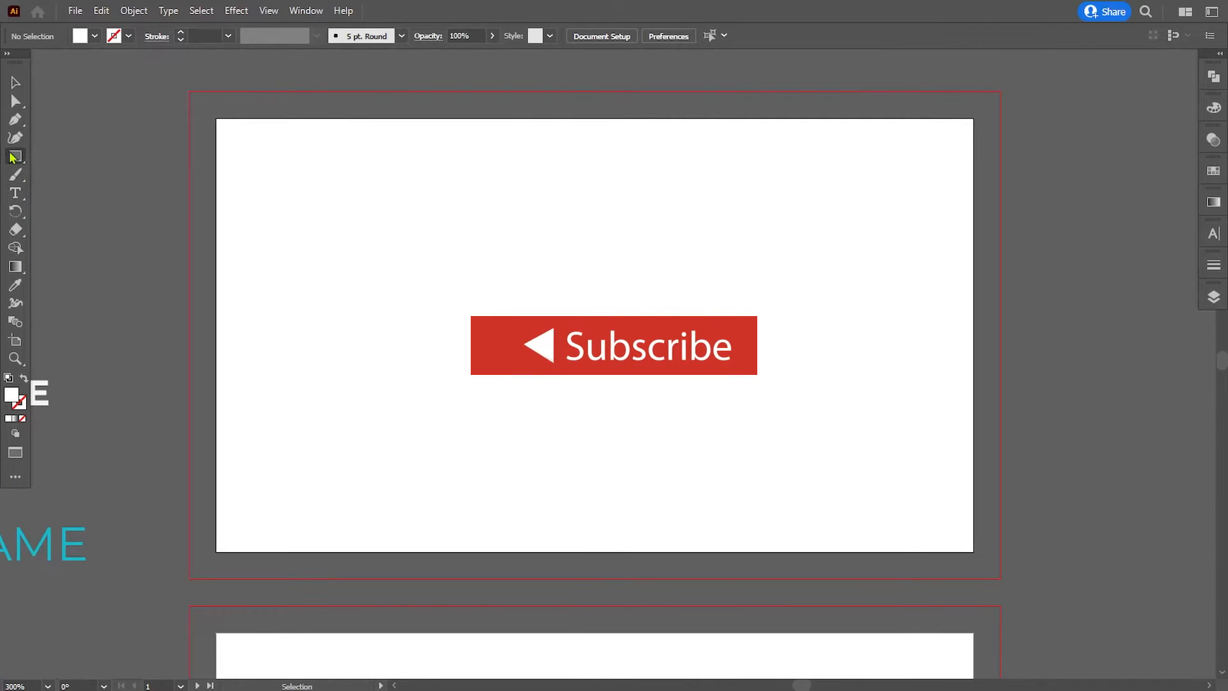
key("m")
left_click_drag(188, 219, 1001, 408)
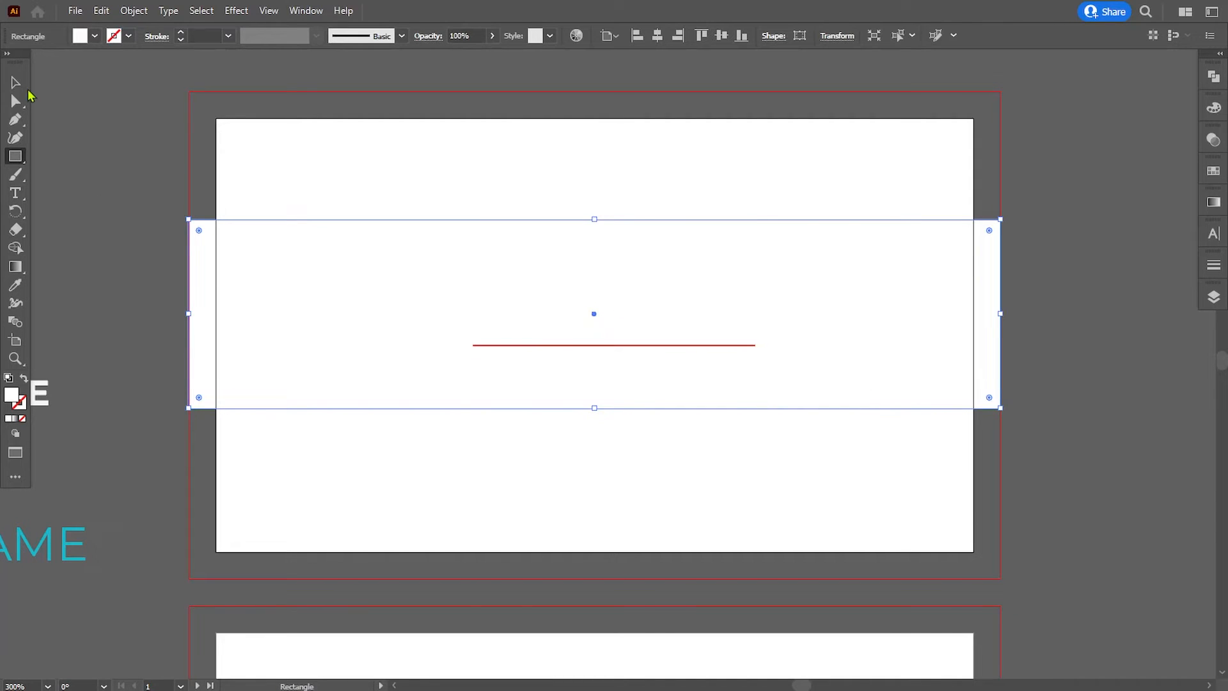
Make the white band taller about its centre and align it vertically to the centre of the artboard.
key("v")
left_click_drag(592, 230, 590, 204)
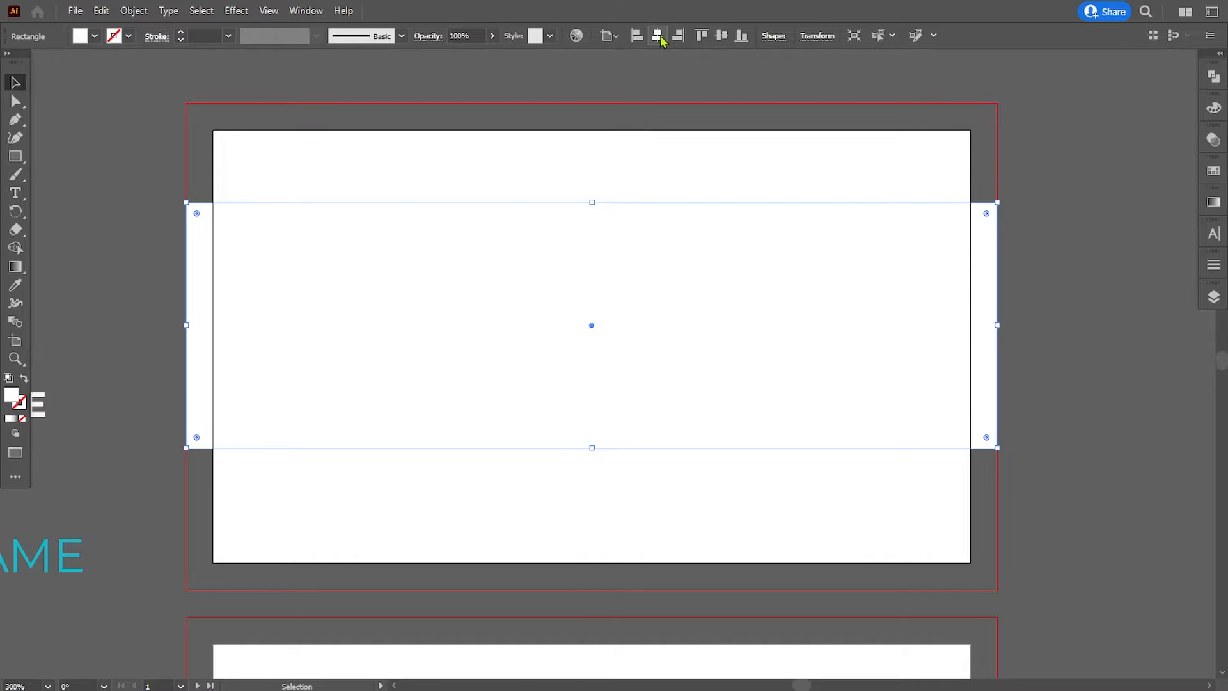
left_click(721, 35)
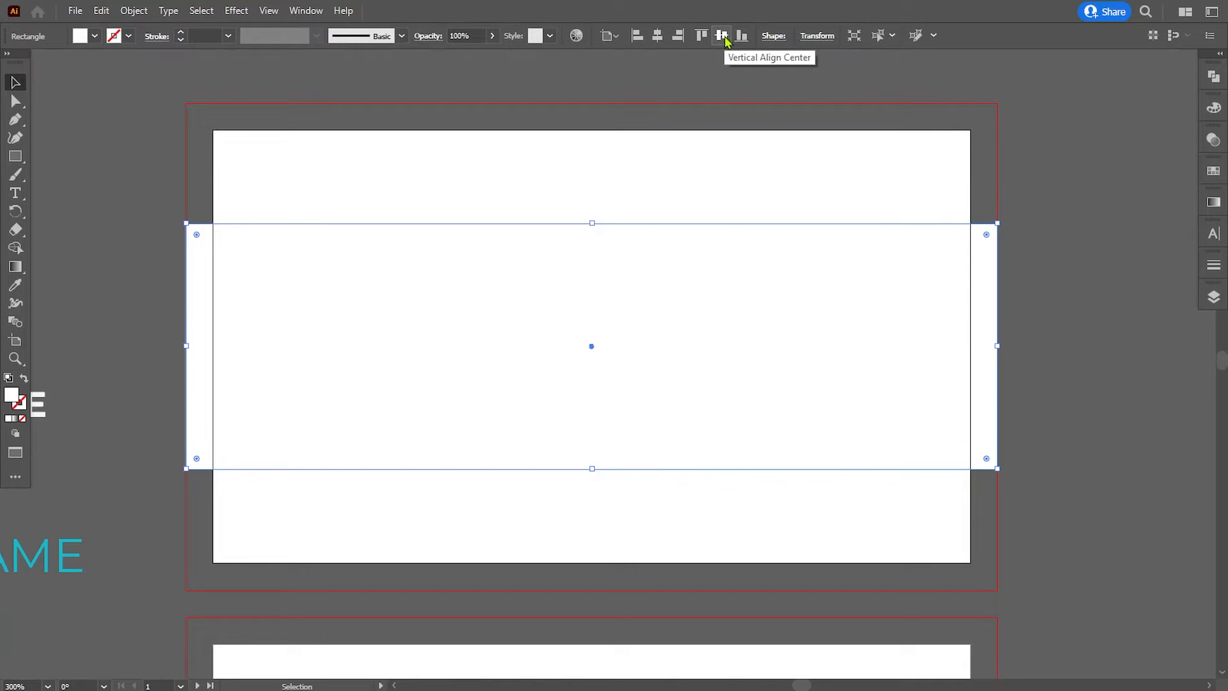
left_click(1027, 393)
Extend the lower edge of the white band slightly downward.
left_click(581, 389)
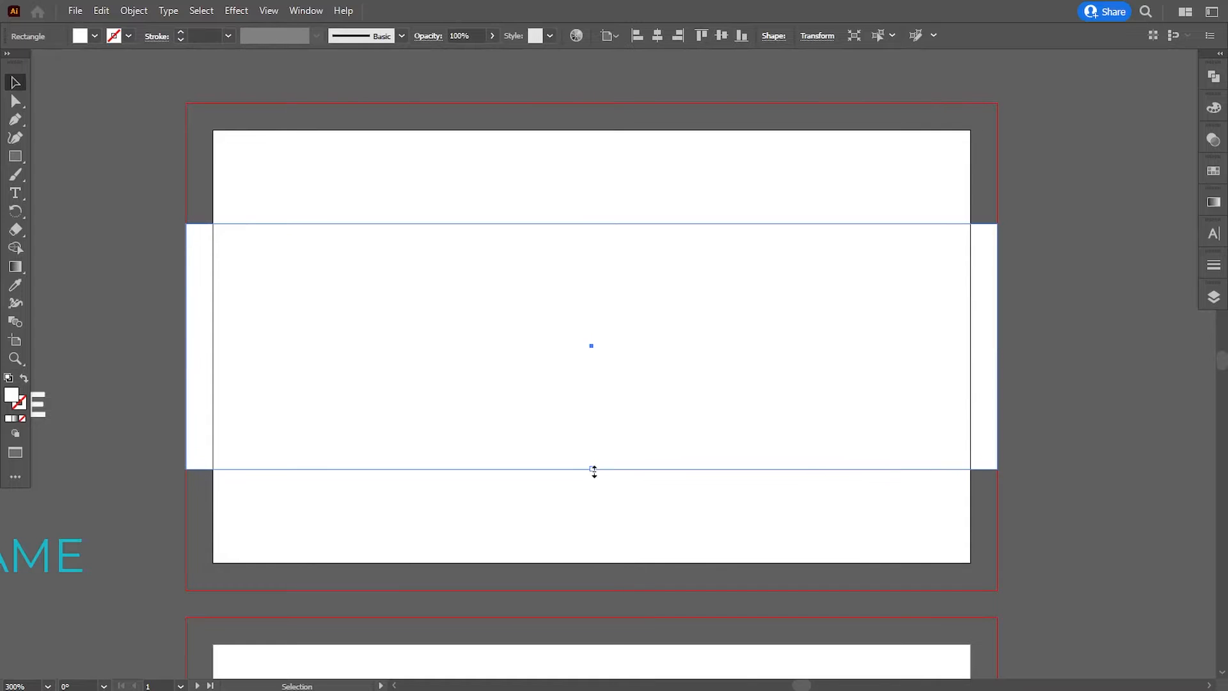
left_click_drag(594, 471, 595, 480)
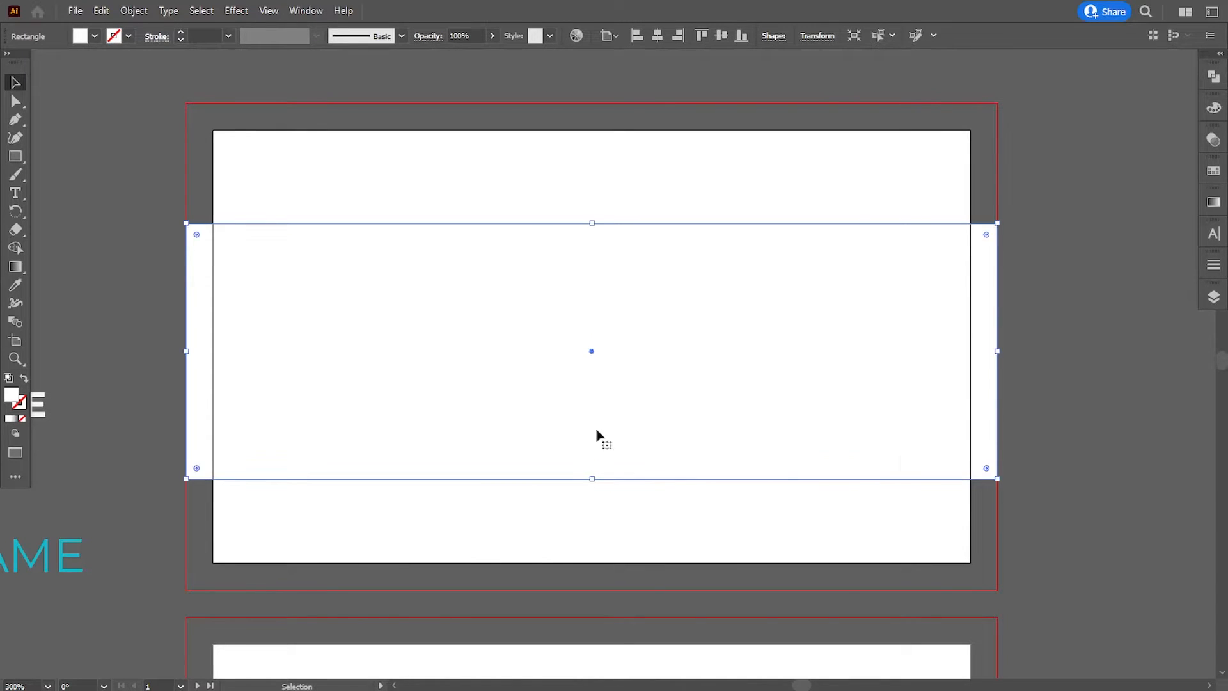
left_click_drag(594, 224, 590, 224)
Fill the band with the near-black colour sampled from the word YOUR in the name text.
key("i")
scroll(301, 321, "left", 5)
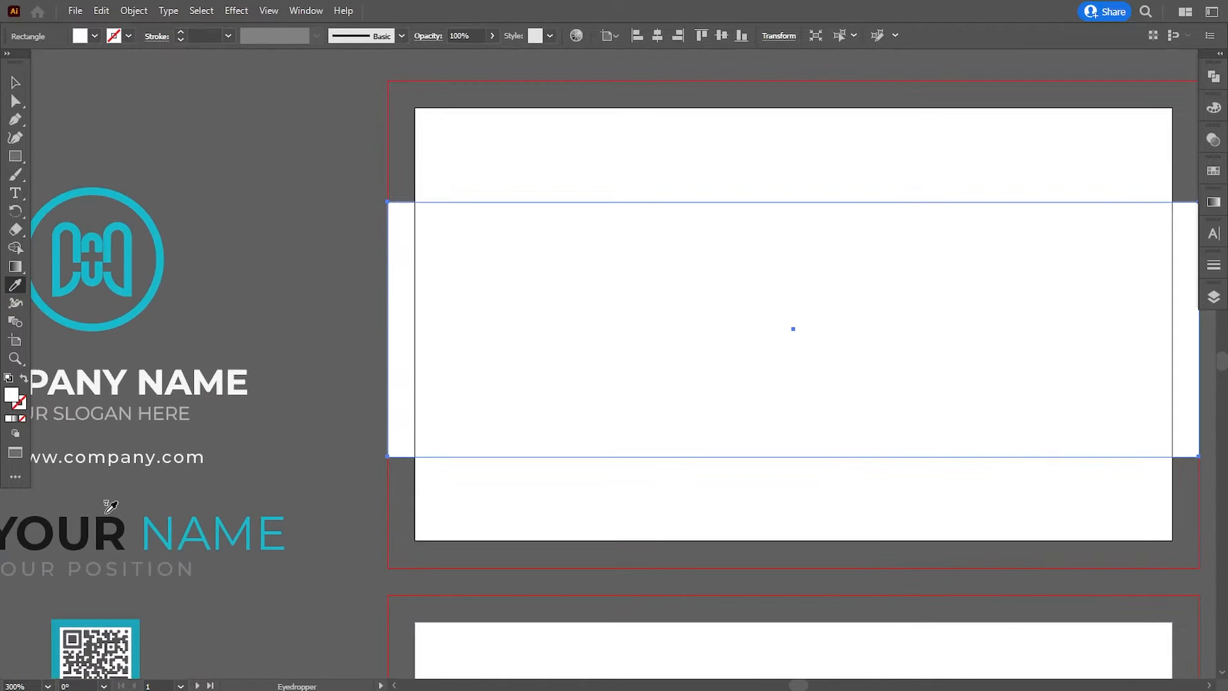
left_click(106, 526)
left_click_drag(354, 406, 210, 400)
key("v")
left_click(96, 140)
Draw a closed triangle with the Pen tool along the upper artboard's left bleed edge, with its diagonal running to the top bleed line.
left_click_drag(191, 210, 168, 222)
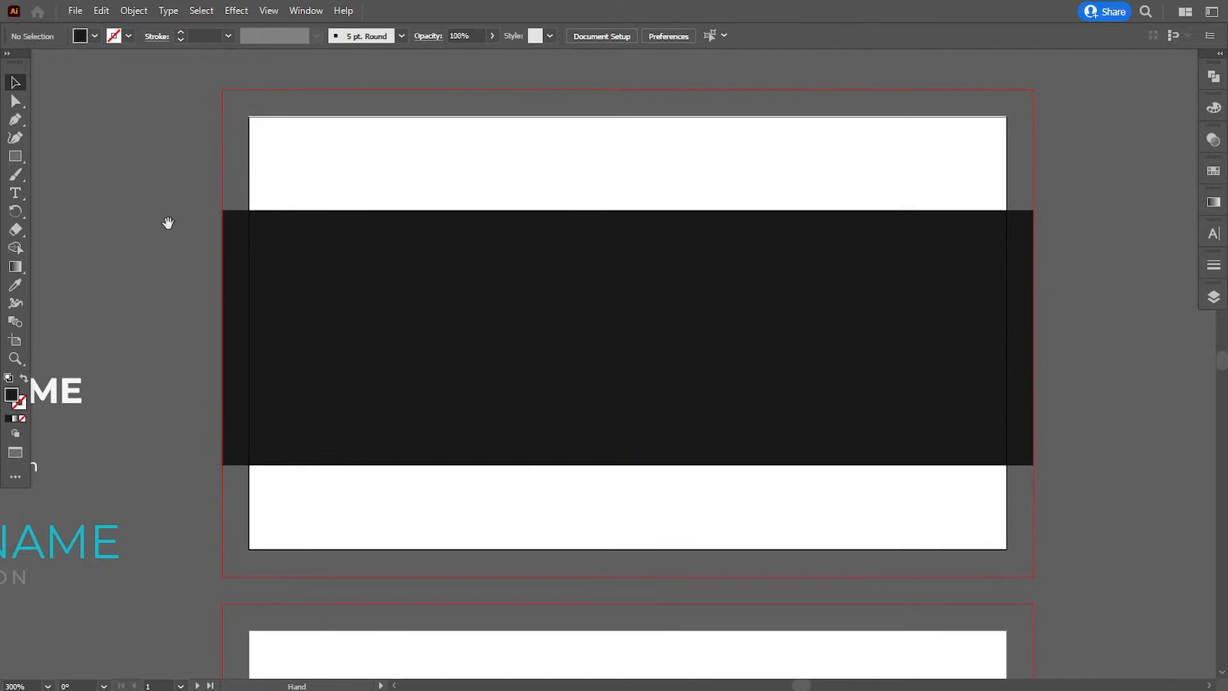
left_click(14, 123)
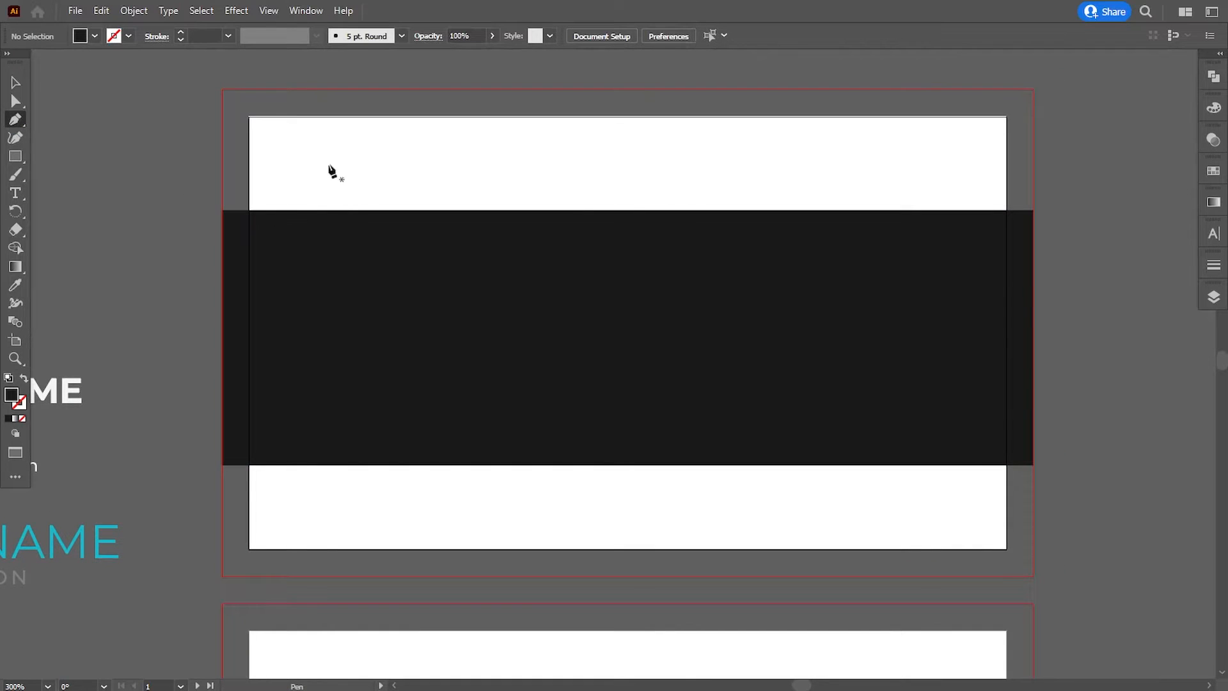
left_click(222, 88)
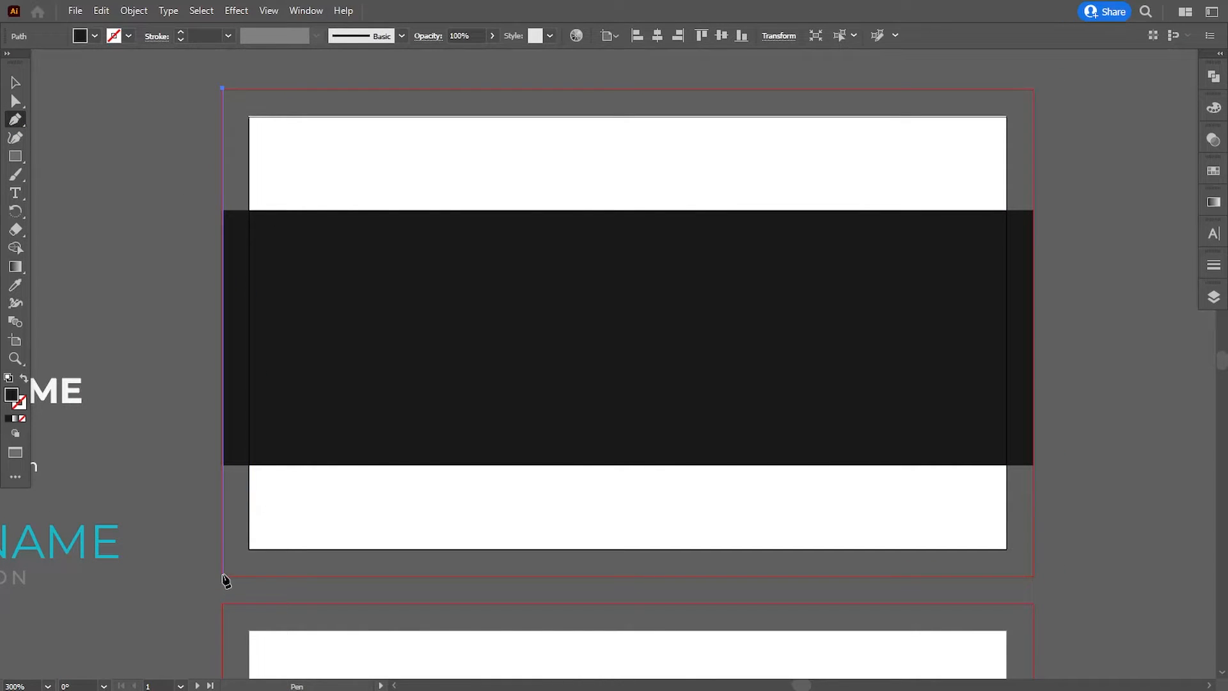
left_click(222, 575)
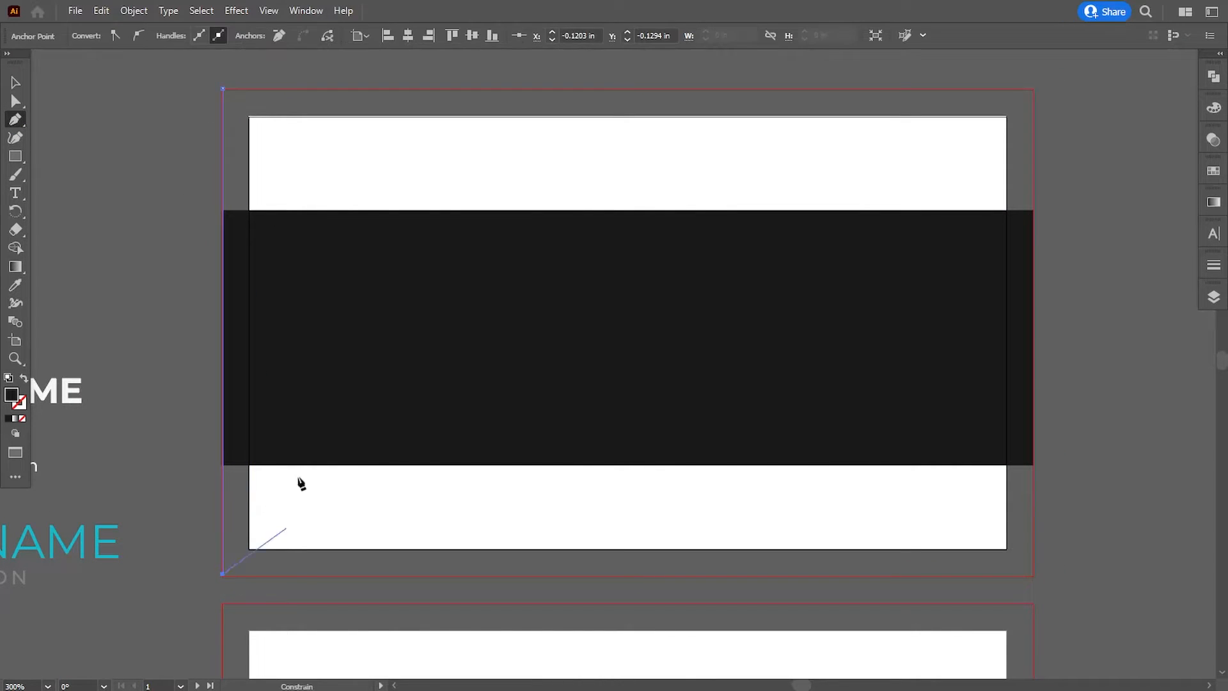
left_click(412, 88)
left_click(223, 88)
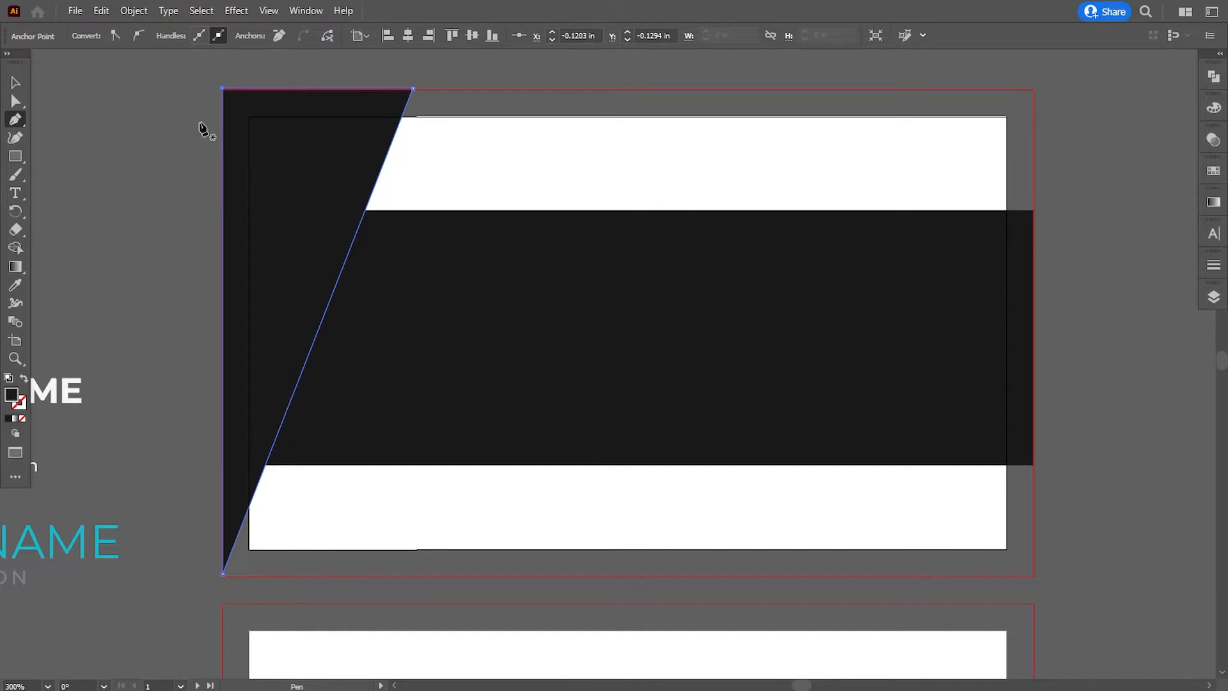
Recolour the triangle with the teal sampled from the company logo.
left_click(21, 288)
left_click_drag(153, 448, 346, 421)
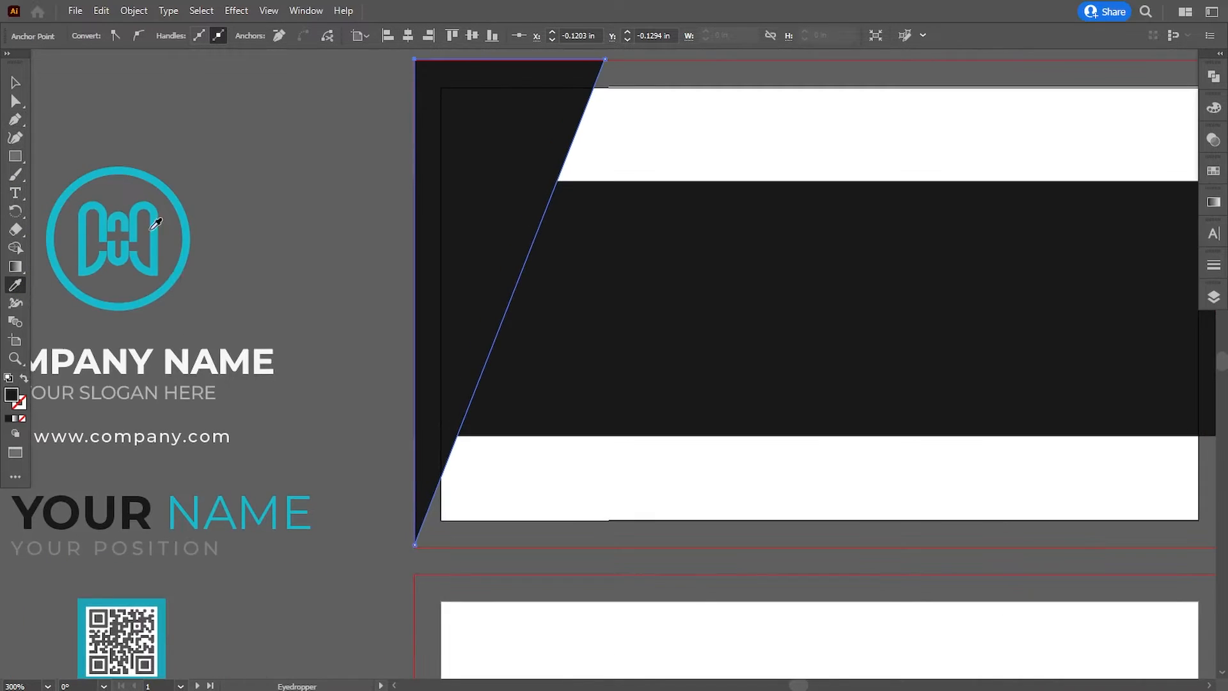
left_click(156, 210)
Move the triangle's anchor points so its corners sit exactly on the artboard's bleed lines.
left_click_drag(520, 154, 411, 219)
left_click(14, 101)
key("ctrl+equal")
key("ctrl+equal")
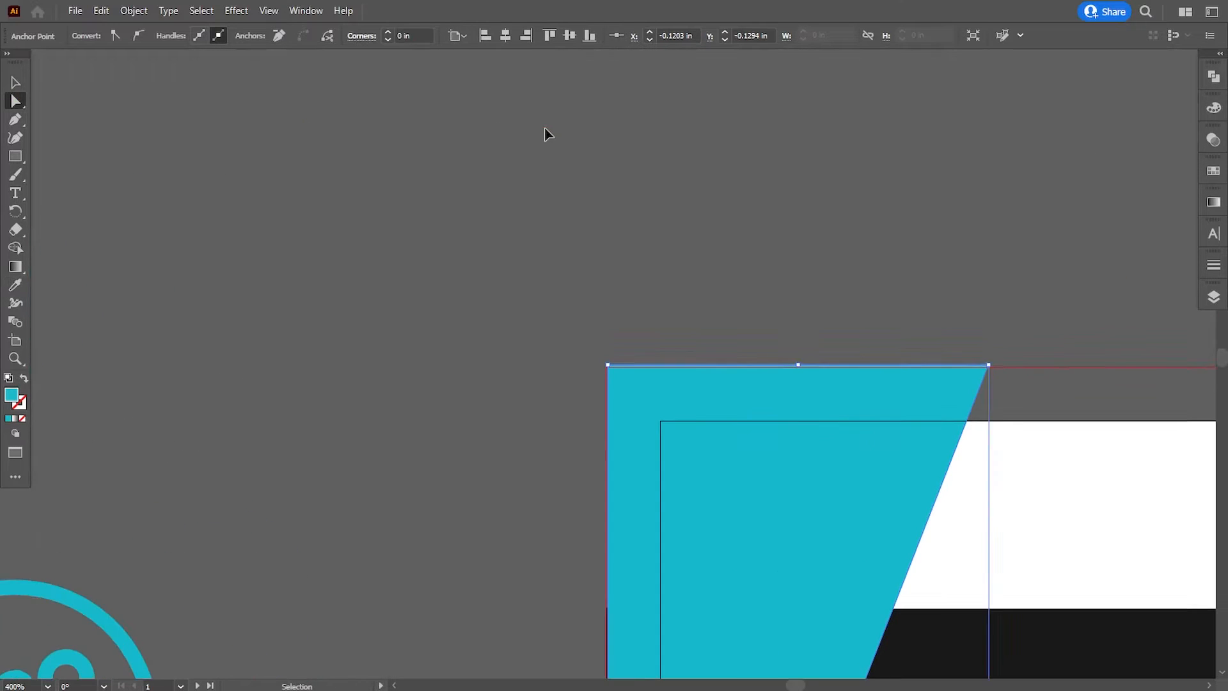
left_click_drag(644, 275, 355, 189)
mouse_move(318, 284)
left_mouse_down()
mouse_move(341, 295)
mouse_move(314, 283)
left_mouse_up()
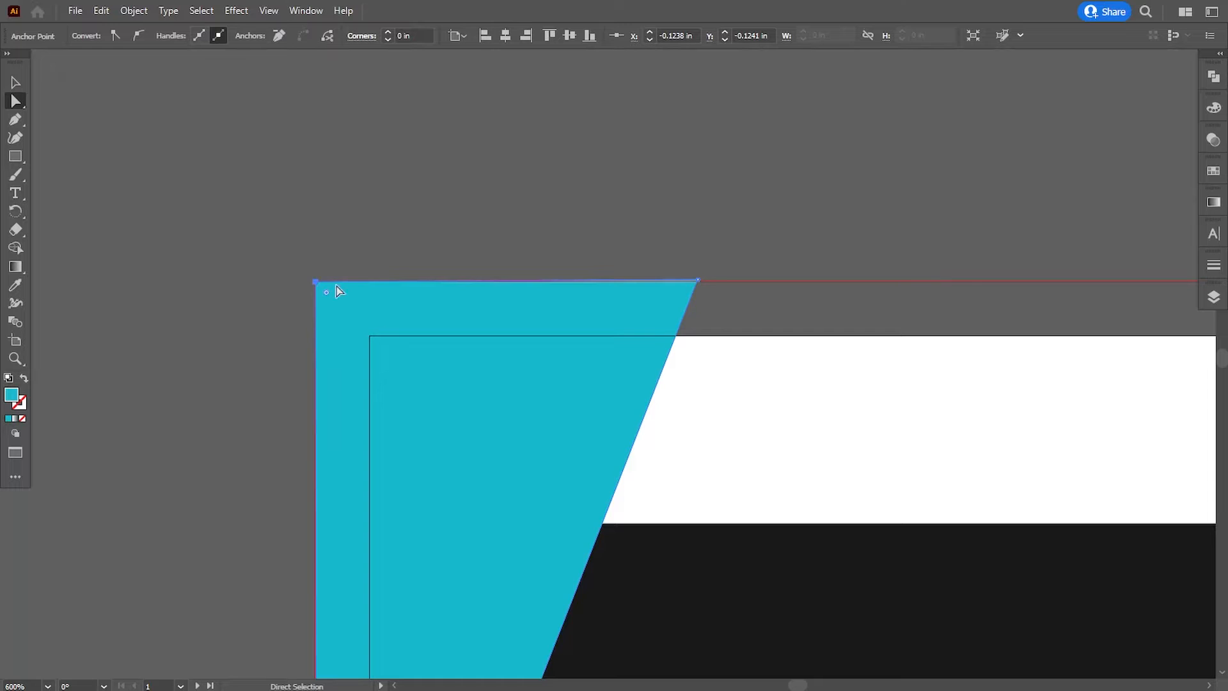
left_click_drag(698, 280, 697, 282)
left_click_drag(668, 205, 627, 58)
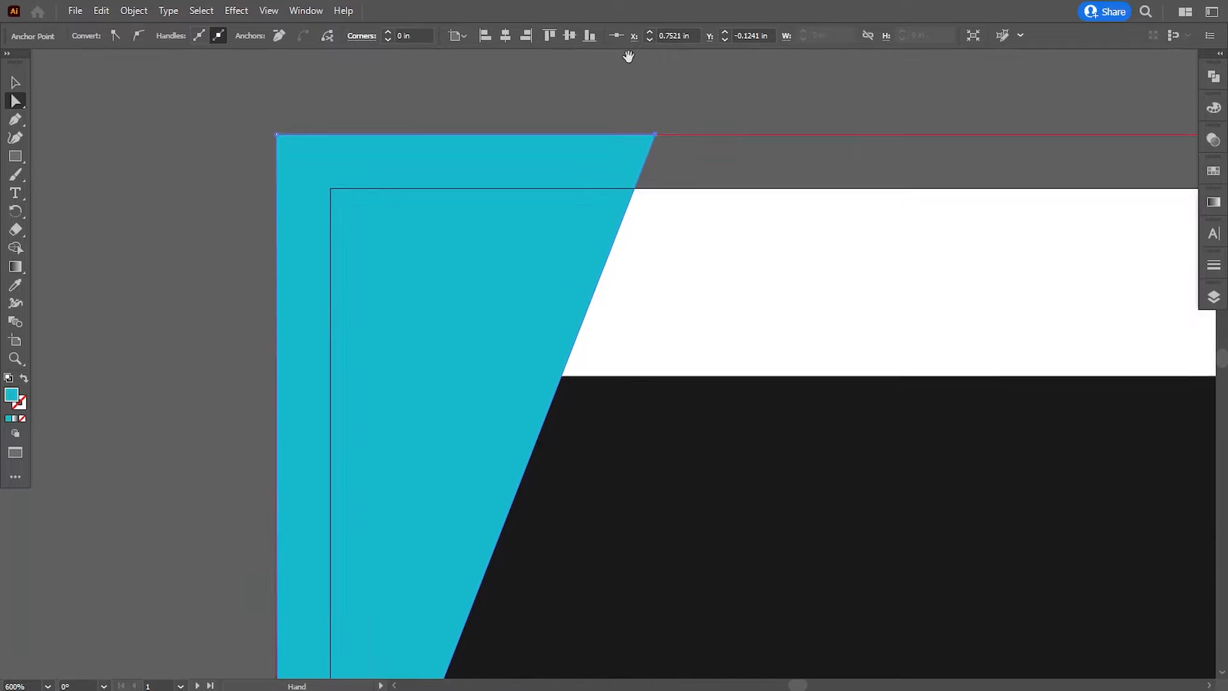
left_click_drag(363, 595, 402, 63)
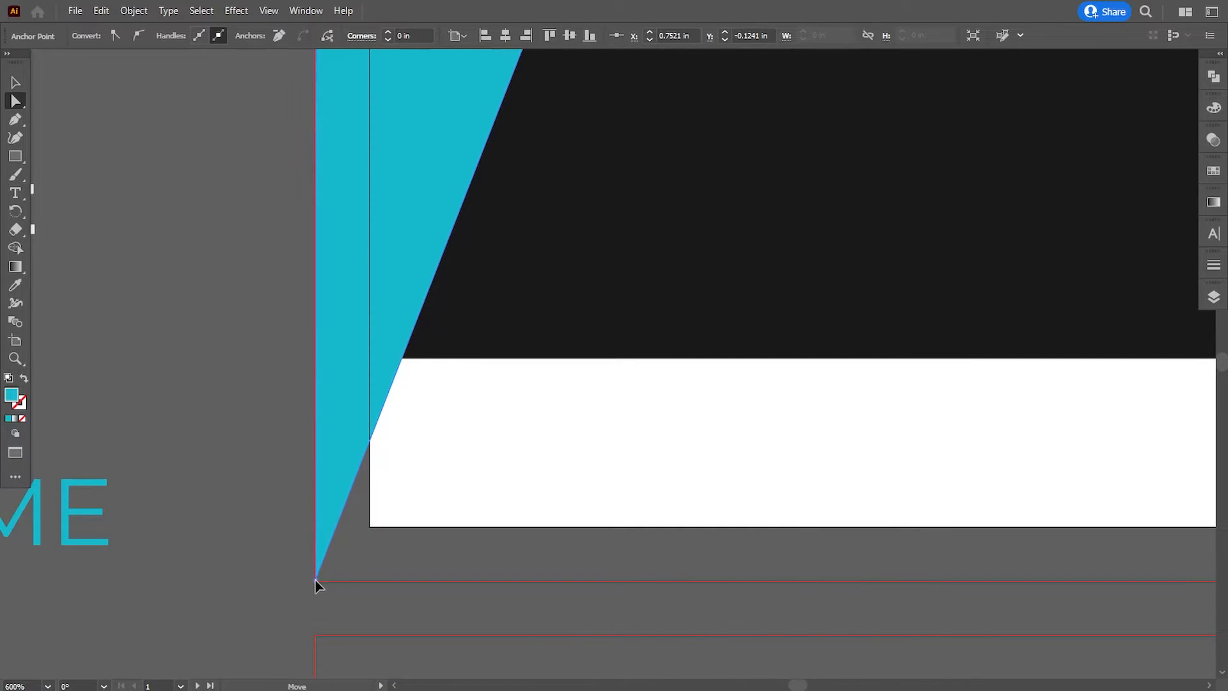
left_click(277, 595)
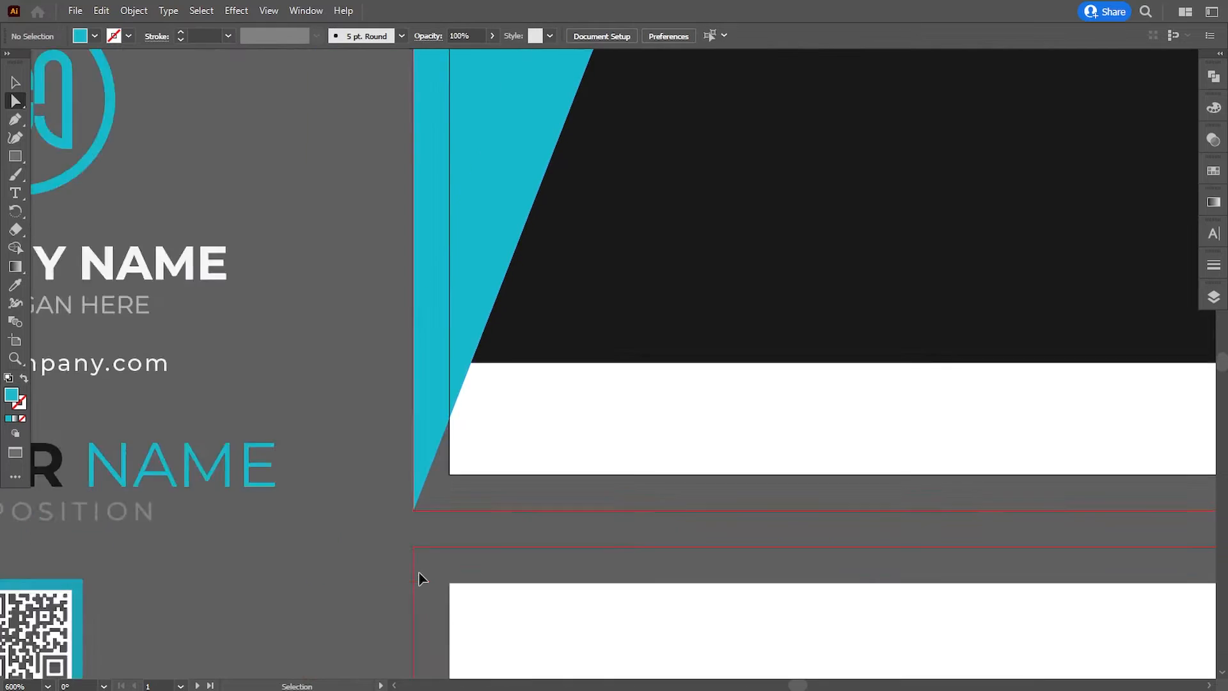
Widen the teal triangle by moving its upper-right anchor point further right along the top bleed line.
key("ctrl+minus")
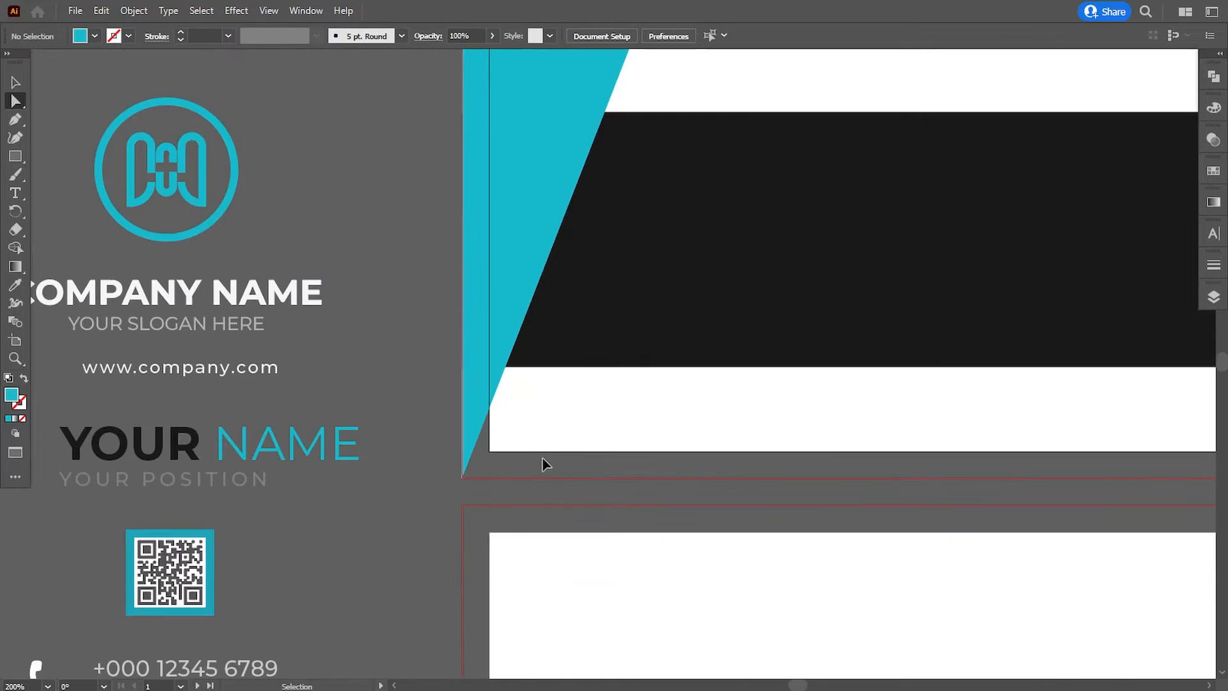
left_click_drag(574, 364, 535, 403)
left_click_drag(519, 175, 428, 247)
left_click(438, 221)
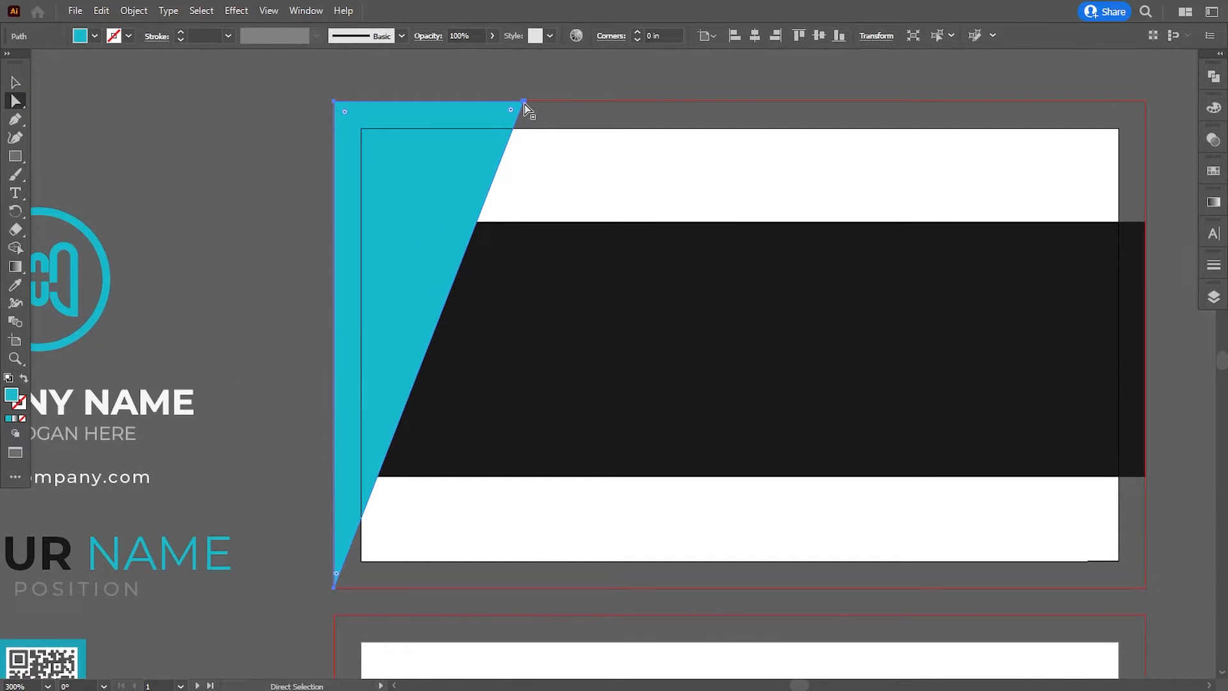
left_click_drag(524, 105, 565, 106)
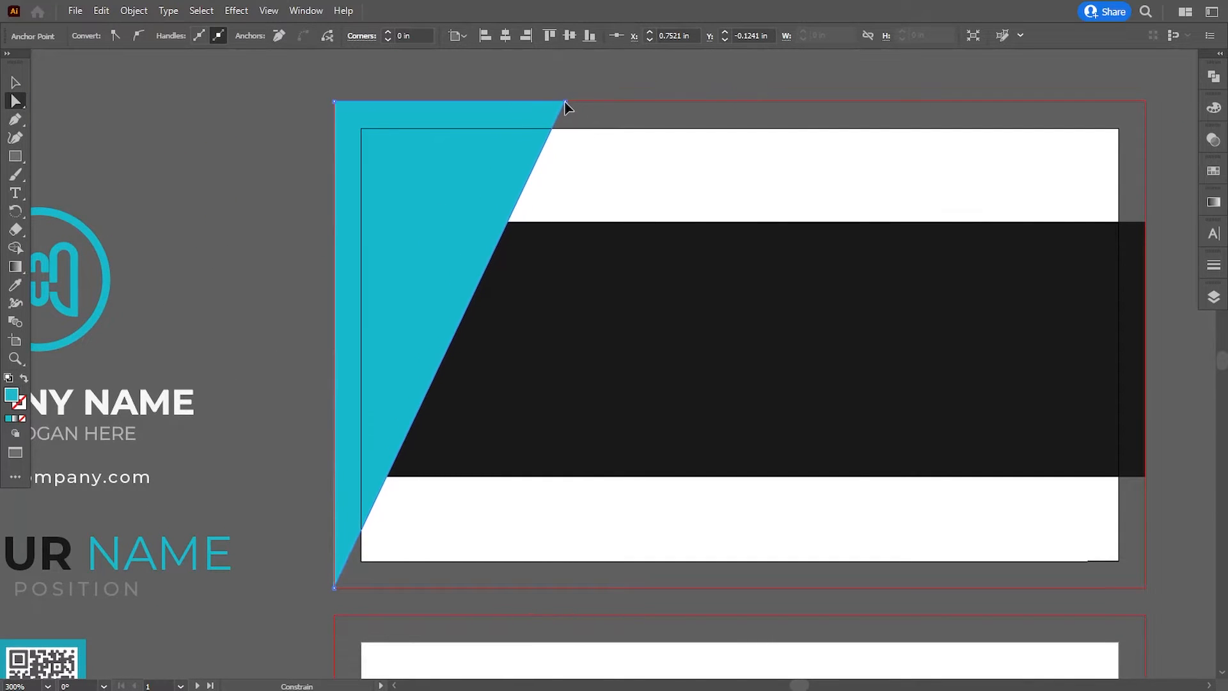
left_click(257, 359)
Draw a teal rectangle over the dark band and place it tilted, with its top corner at the triangle's upper-right corner.
left_click_drag(622, 394, 500, 401)
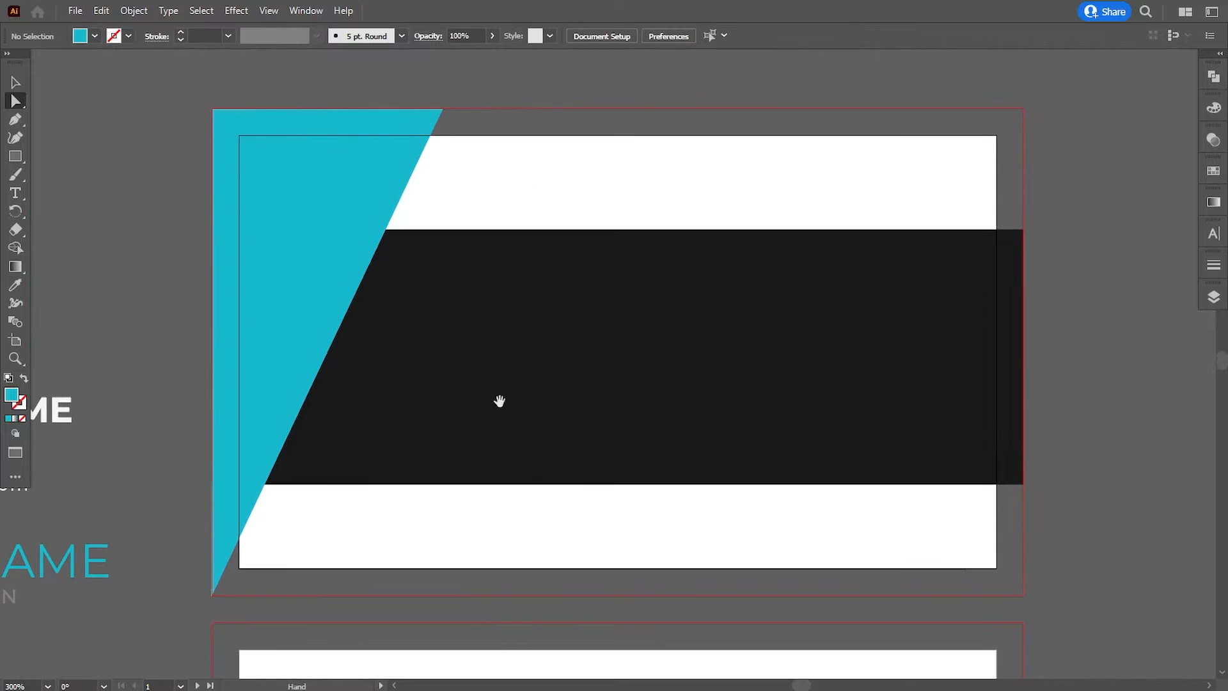
left_click(15, 156)
left_click_drag(463, 226, 701, 471)
key("v")
left_click_drag(571, 401, 510, 299)
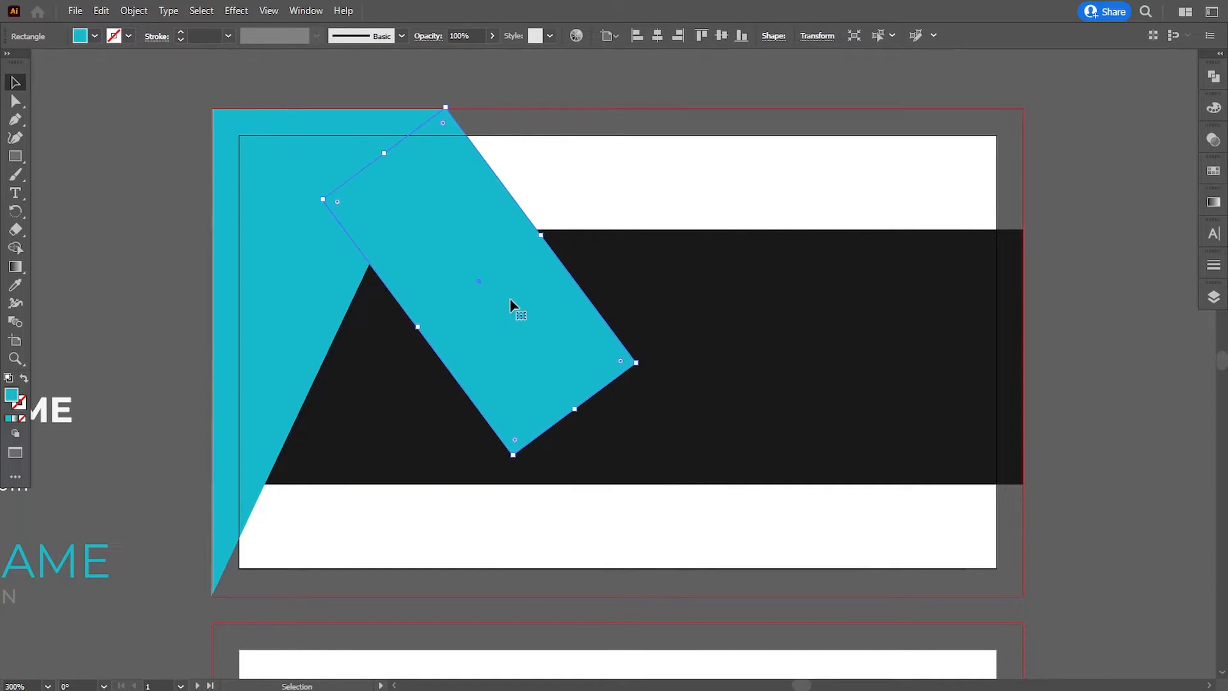
Change the tilted rectangle's fill to a darker teal.
key("a")
double_click(11, 397)
key("ctrl+v")
left_click(1045, 314)
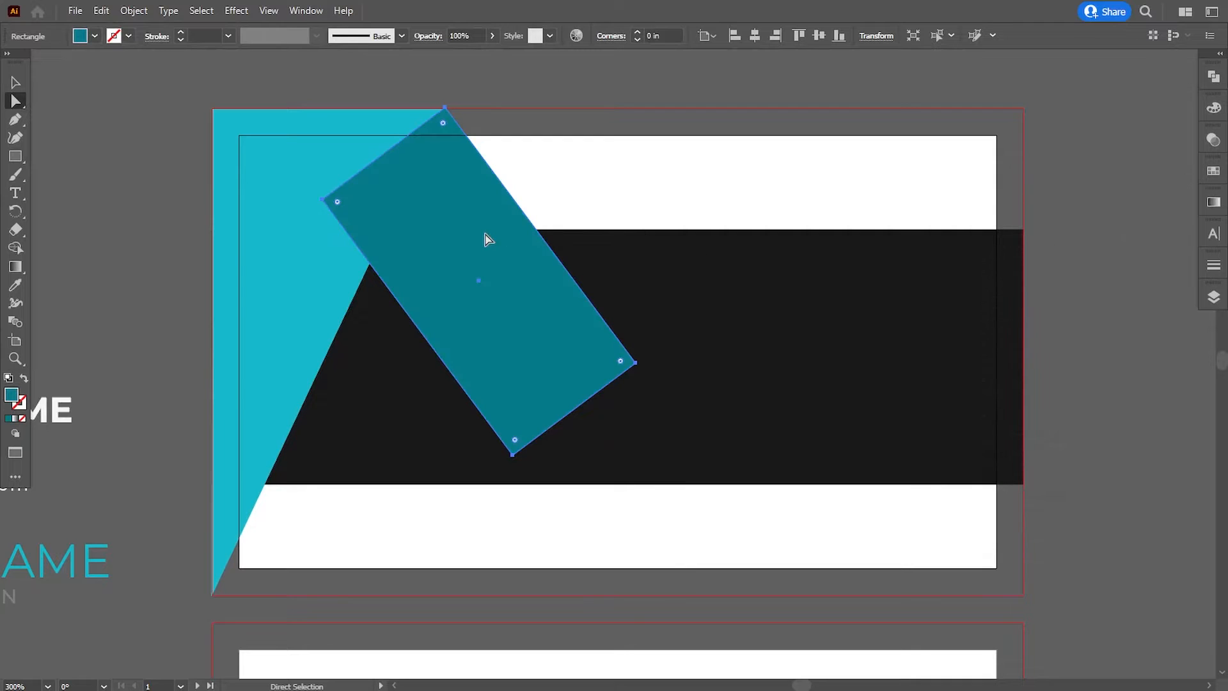
Bring the light teal triangle in front of the dark teal rectangle.
left_click(114, 209)
key("v")
right_click(280, 266)
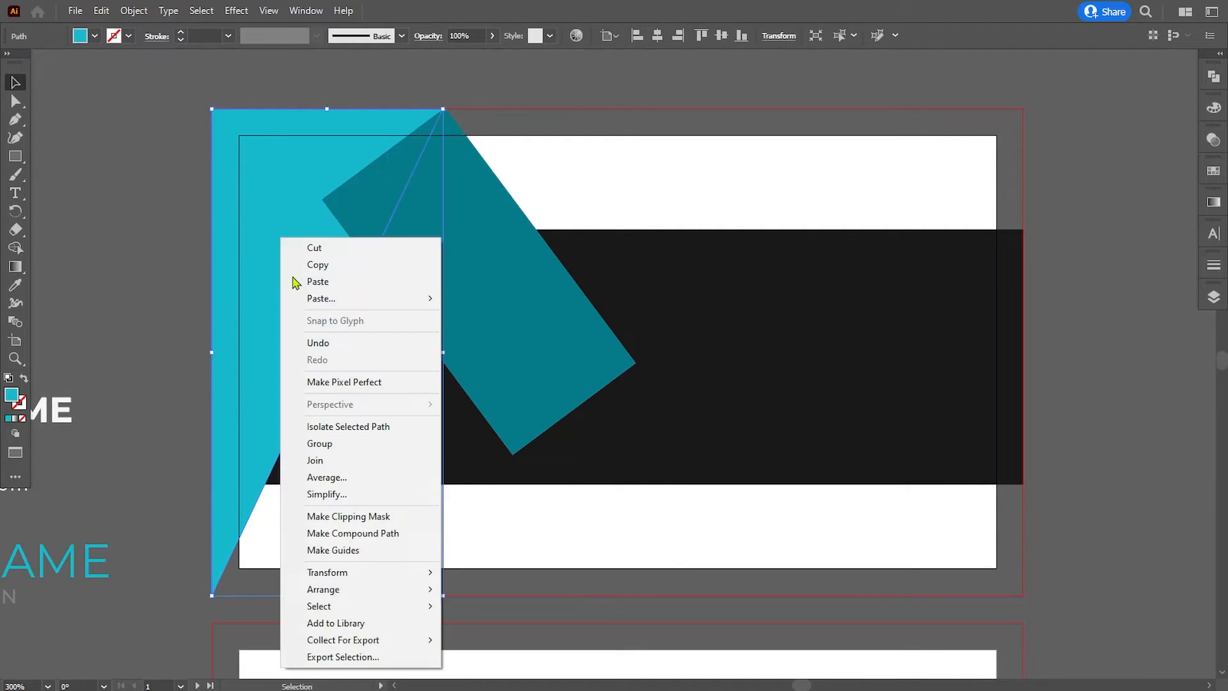
mouse_move(347, 589)
left_click(481, 590)
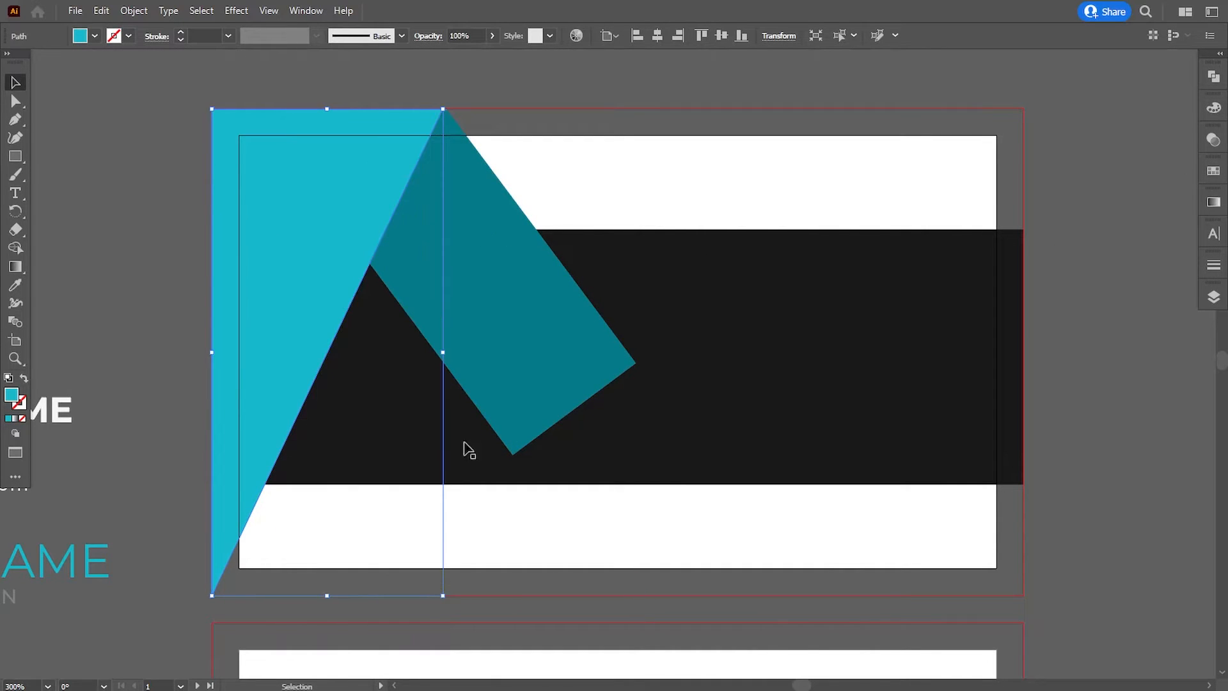
Rotate the dark teal rectangle steeper from the triangle's upper-right corner and lengthen it past the dark band's lower edge.
left_click(543, 402)
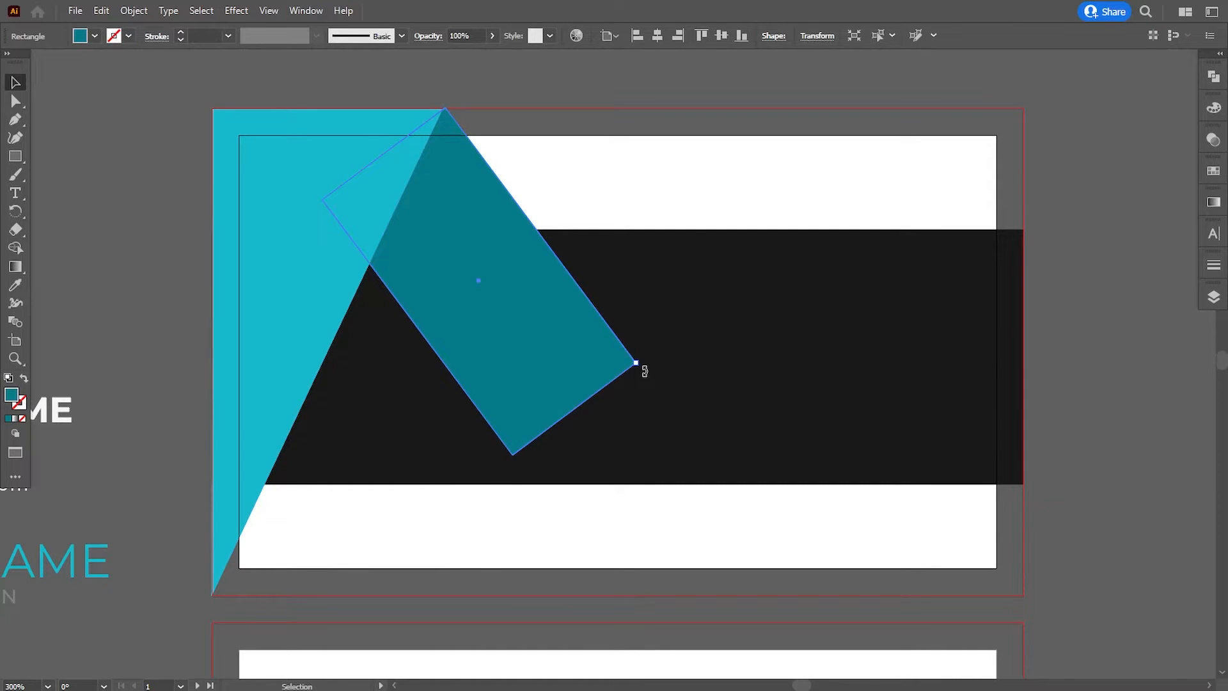
left_click_drag(645, 371, 618, 408)
left_click_drag(548, 248, 469, 267)
left_click_drag(502, 434, 576, 535)
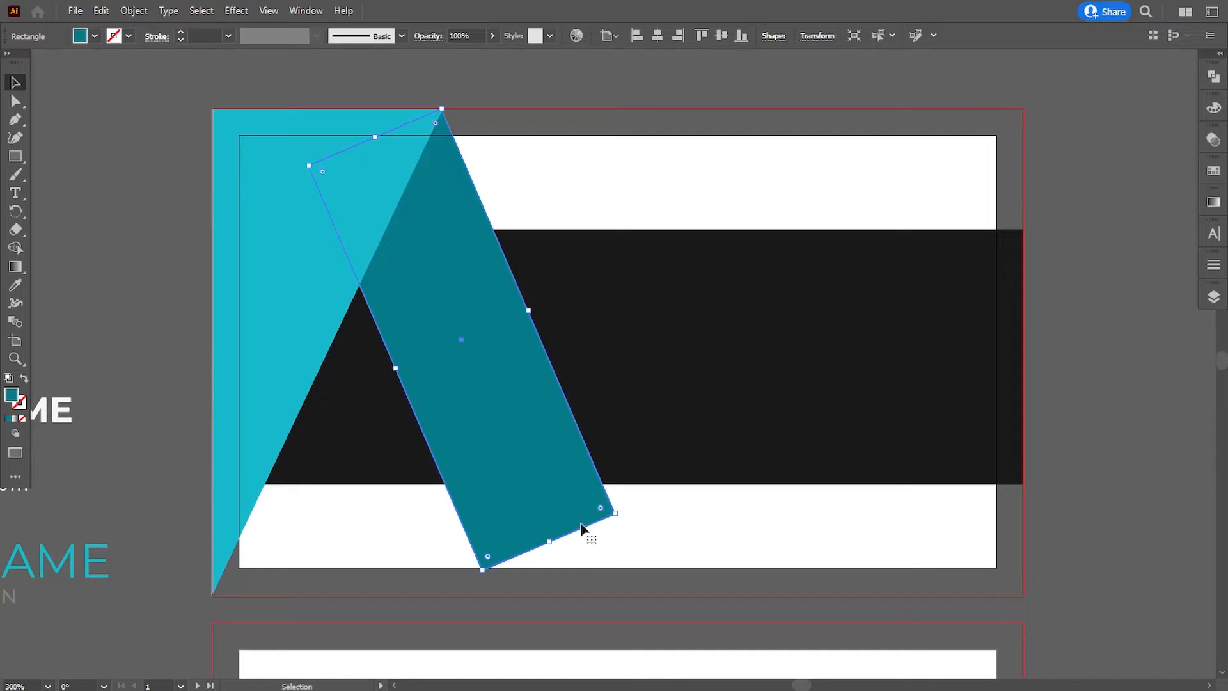
left_click(149, 233)
Align the dark teal rectangle's top anchor point exactly with the light teal triangle's upper-right corner on the bleed line.
left_click(16, 101)
left_click_drag(427, 155, 472, 288)
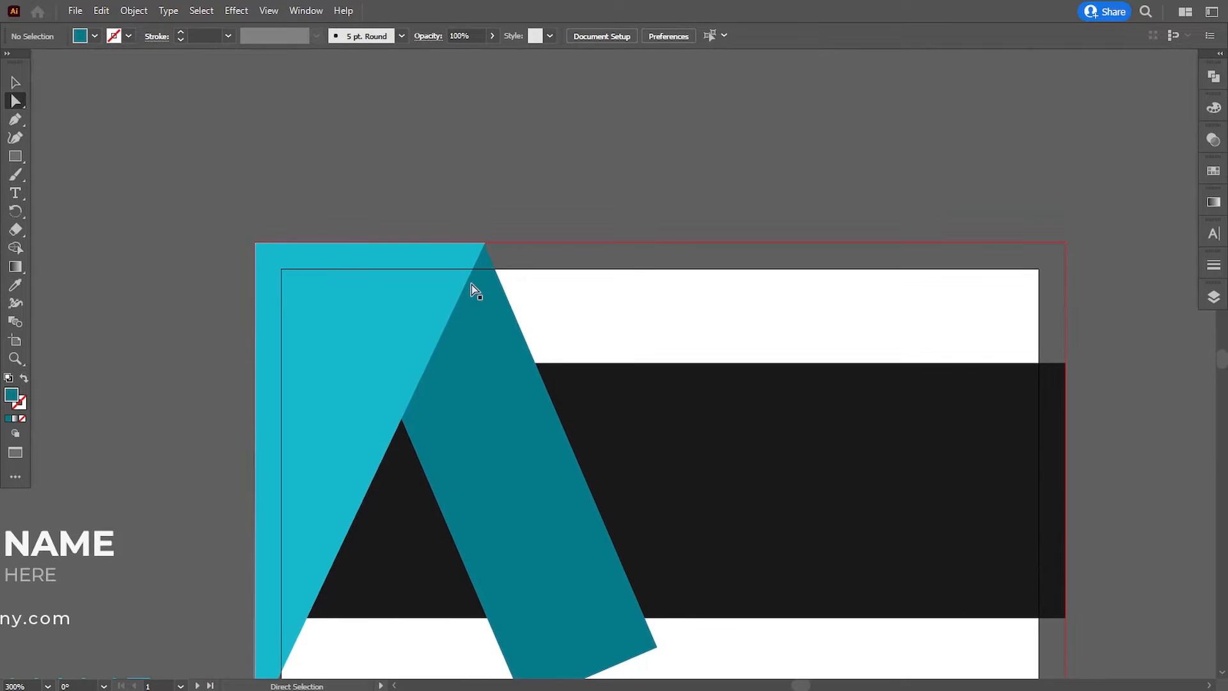
key("ctrl+plus")
key("ctrl+plus")
key("ctrl+plus")
key("ctrl+plus")
left_click_drag(192, 181, 583, 483)
left_click(512, 189)
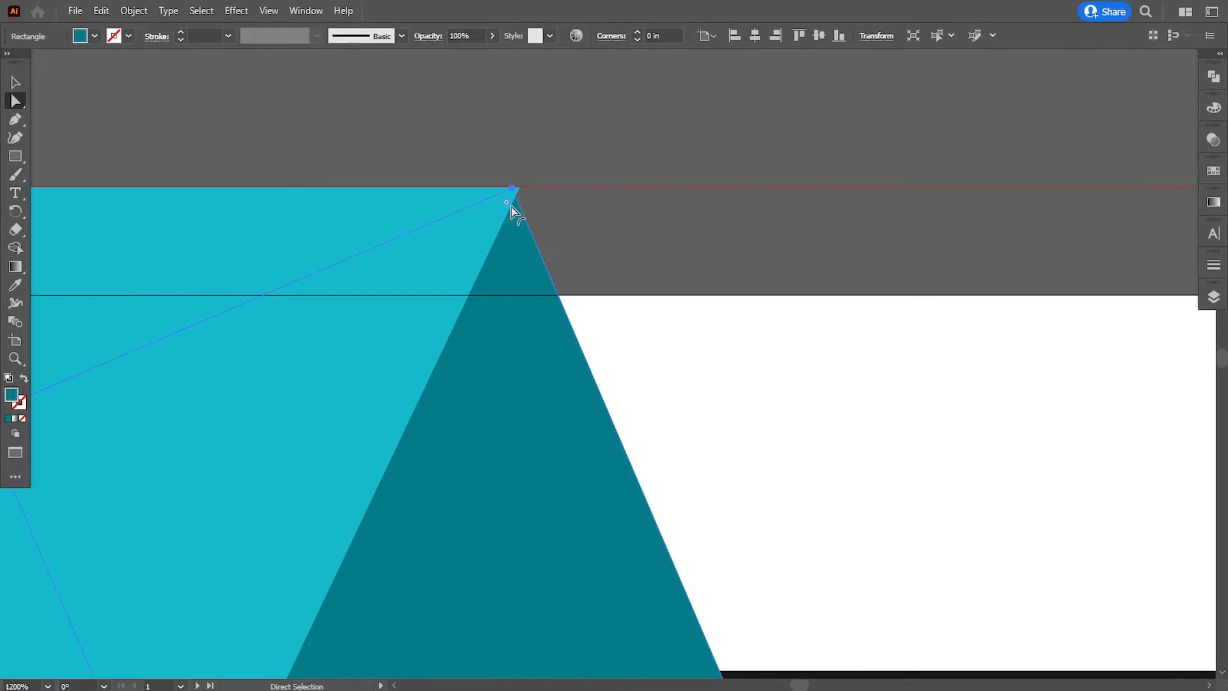
left_click_drag(530, 302, 534, 302)
left_click(590, 183)
left_click_drag(569, 169, 574, 279)
key("ctrl+plus")
key("ctrl+plus")
key("ctrl+plus")
left_click(713, 303)
Move the dark teal strip's lower-left anchor point up along its side so its lower end slants less.
key("ctrl+minus")
key("ctrl+minus")
key("ctrl+minus")
key("ctrl+minus")
key("ctrl+minus")
left_click_drag(745, 614, 602, 348)
left_click_drag(490, 466, 461, 407)
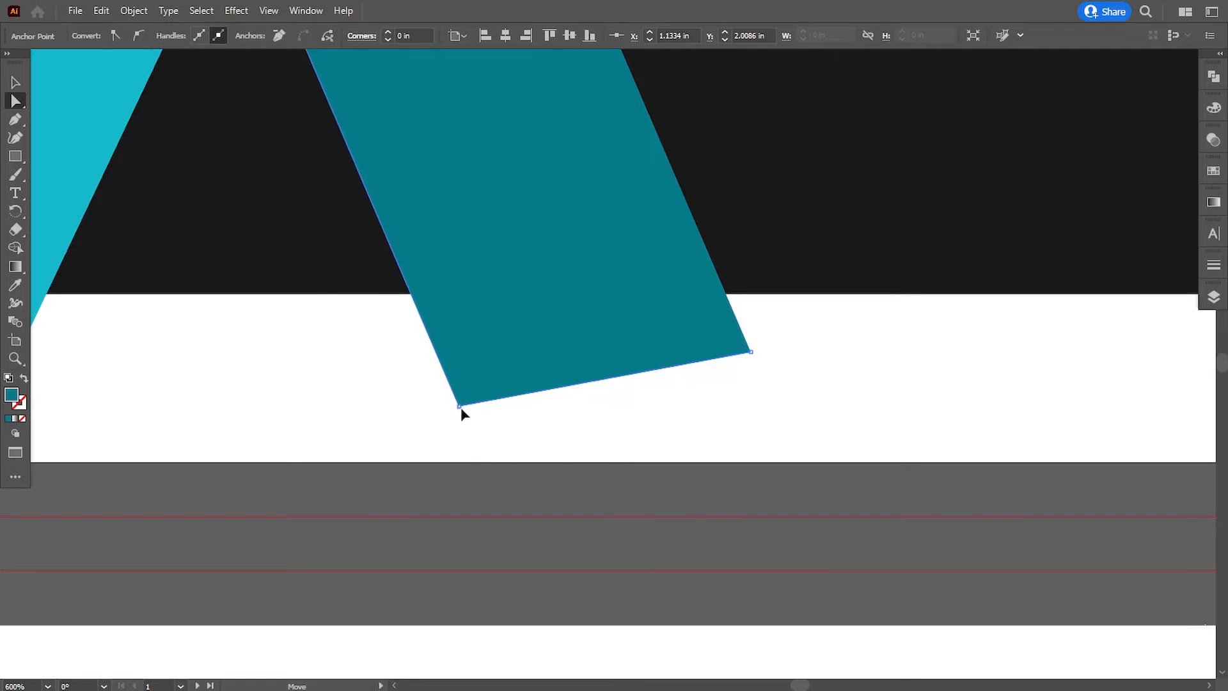
left_click(693, 396)
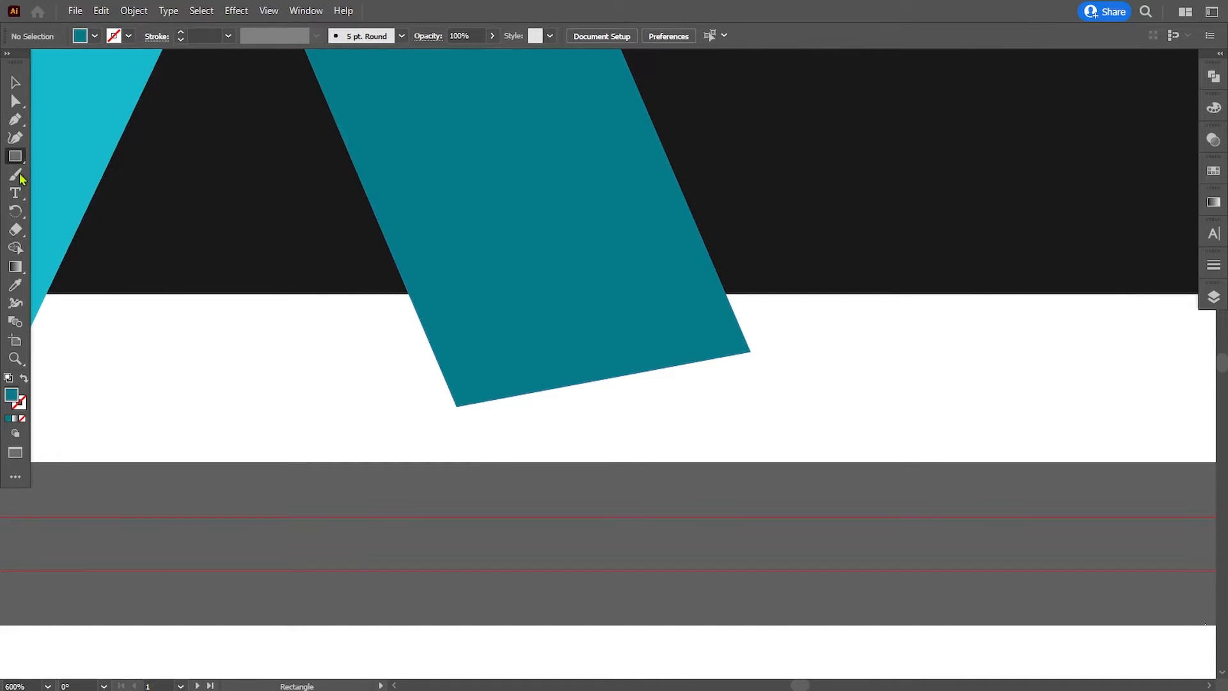
Draw a rectangle about 0.75 in wide across the dark strip's lower end and fill it with the triangle's light teal.
mouse_move(455, 322)
left_mouse_down()
mouse_move(737, 403)
mouse_move(781, 396)
left_mouse_up()
left_click(15, 284)
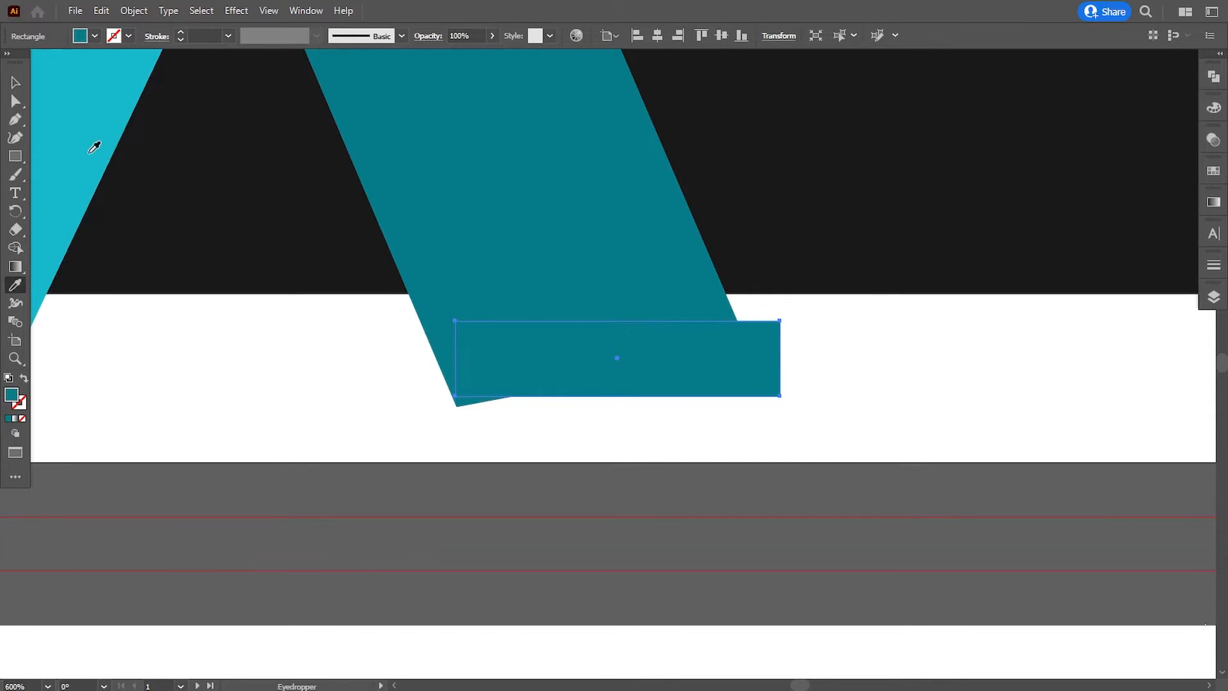
left_click(96, 142)
Move the light teal rectangle so its lower-left corner sits exactly on the dark strip's lower-left corner.
left_click(15, 82)
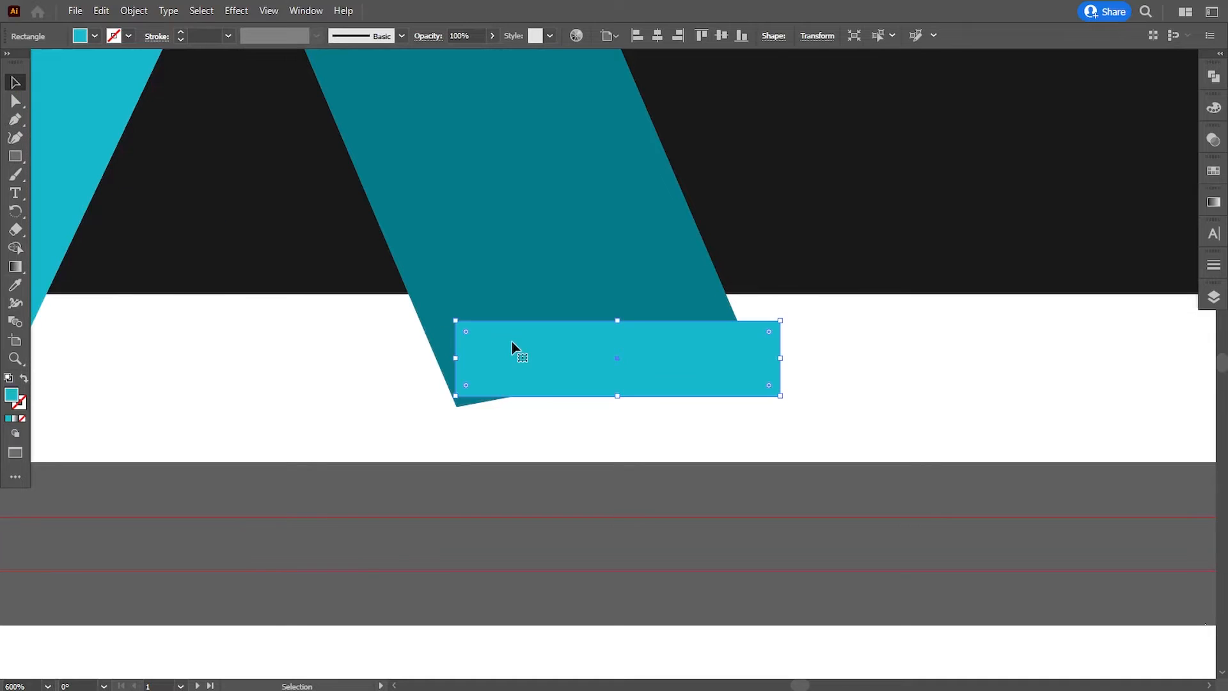
left_click_drag(513, 348, 513, 353)
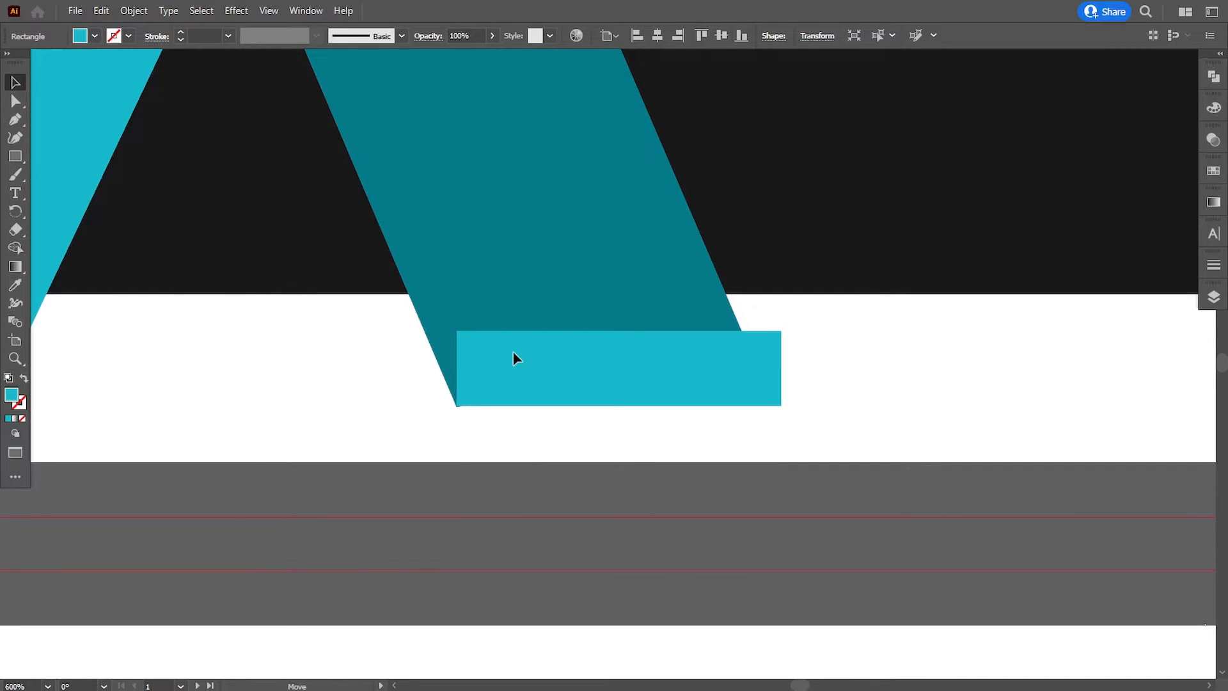
left_click(494, 435)
key("ctrl+plus")
key("ctrl+plus")
key("ctrl+plus")
key("ctrl+plus")
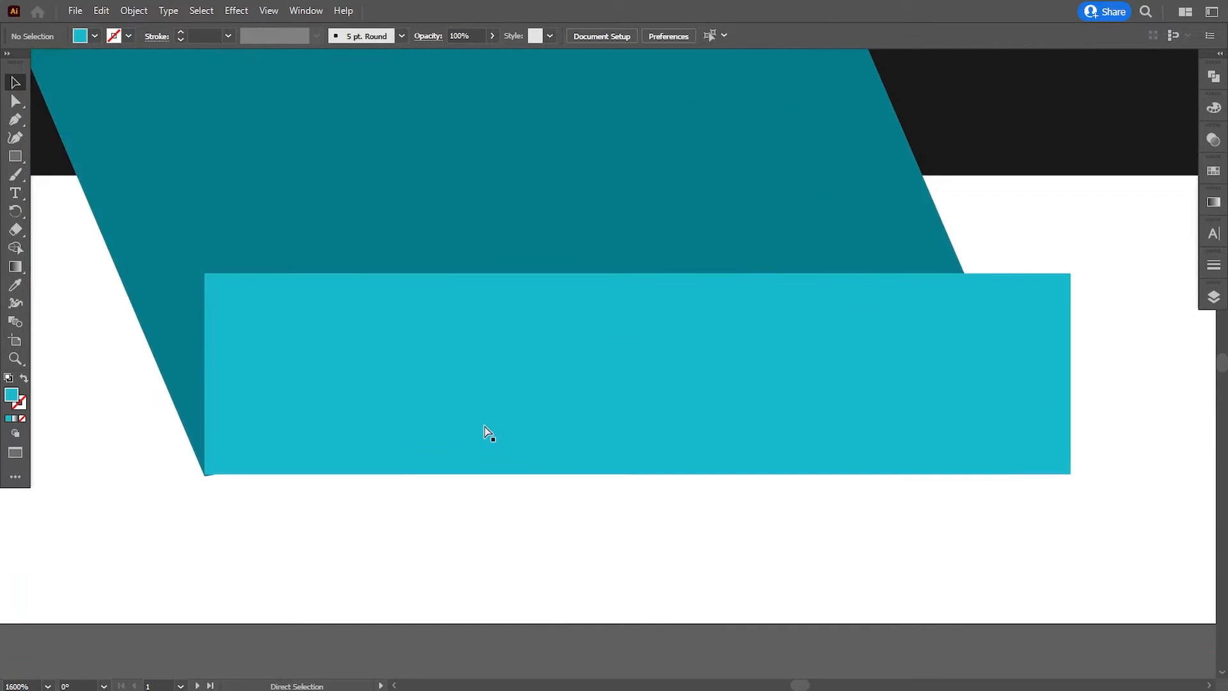
left_click_drag(381, 458, 744, 409)
left_click_drag(481, 422, 479, 417)
Increase the light teal rectangle's height to 0.21 in by raising its upper edge.
left_click(16, 100)
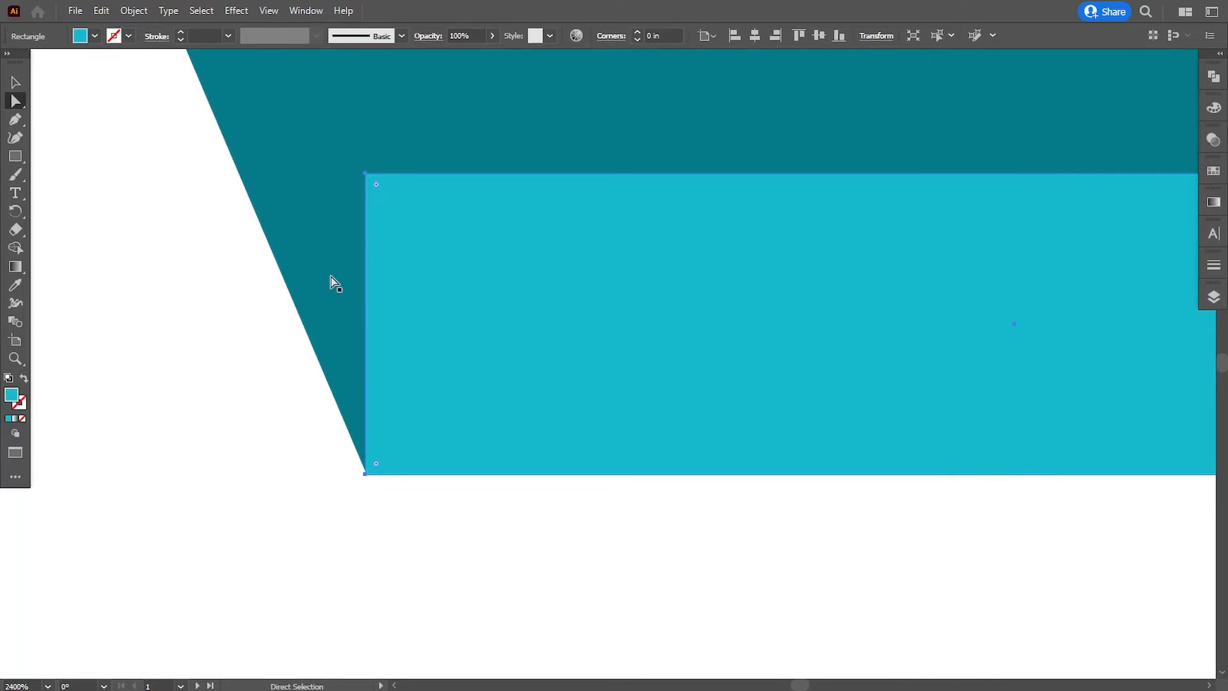
key("ctrl+minus")
key("ctrl+minus")
key("ctrl+minus")
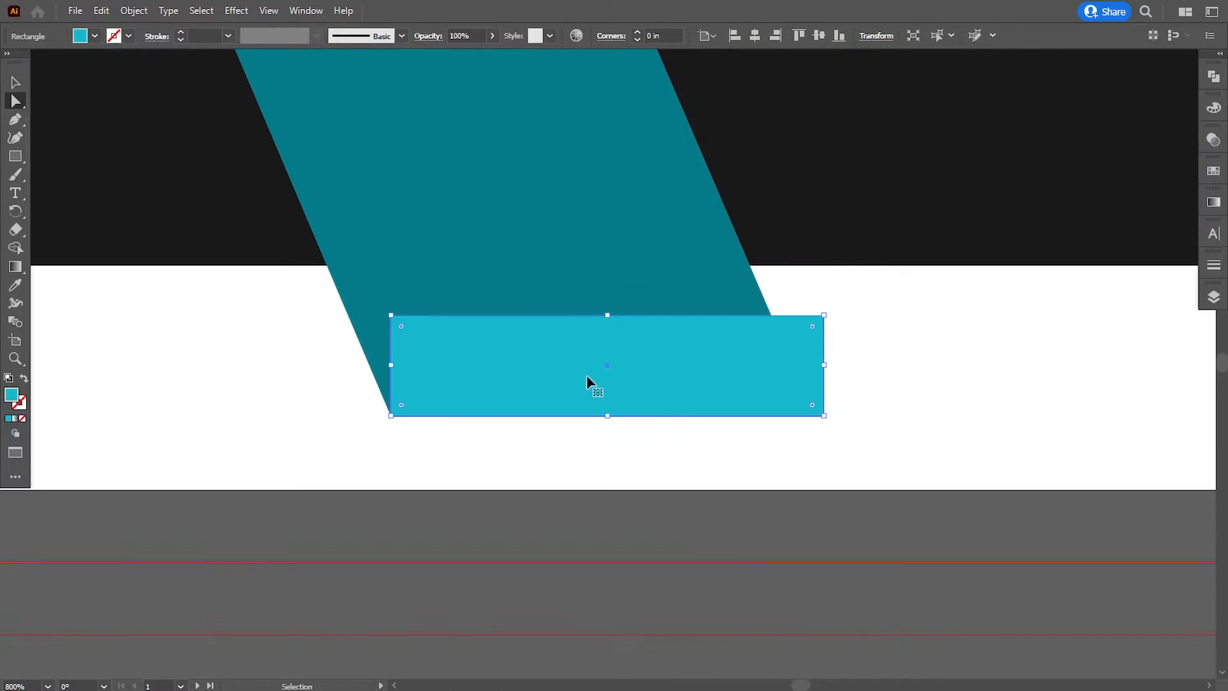
left_click(15, 83)
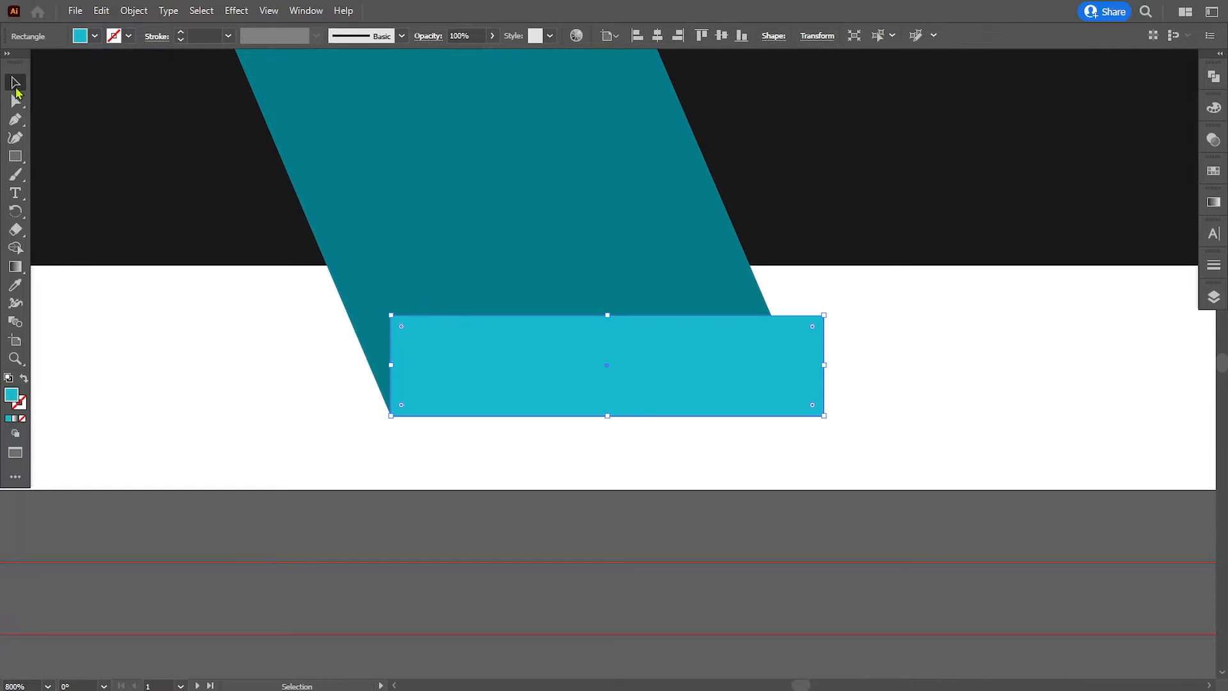
left_click_drag(607, 316, 607, 299)
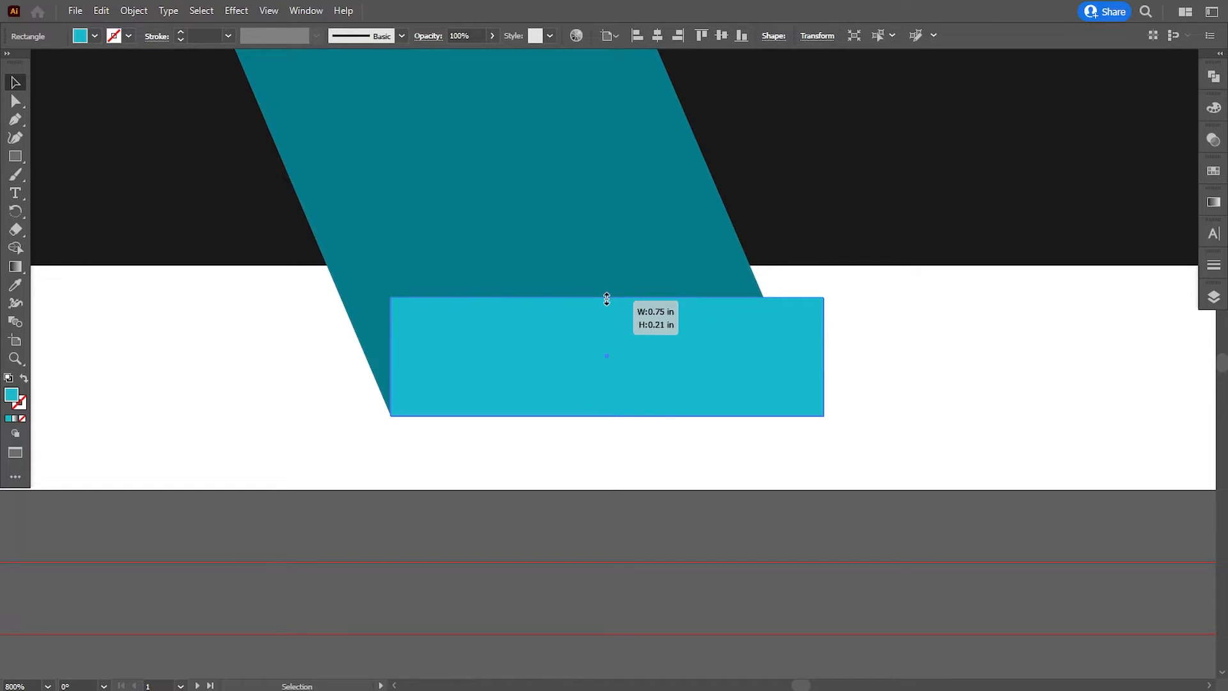
Slant the light teal rectangle into a parallelogram by moving both upper anchor points to the right.
key("a")
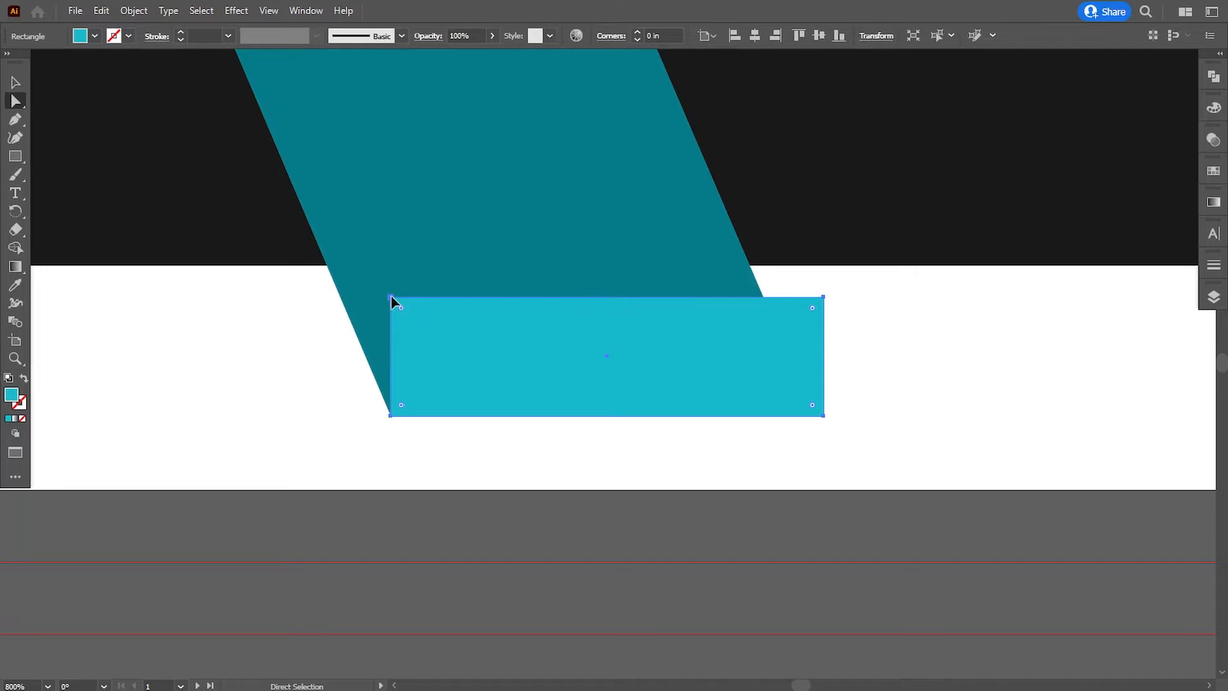
left_click_drag(391, 297, 468, 300)
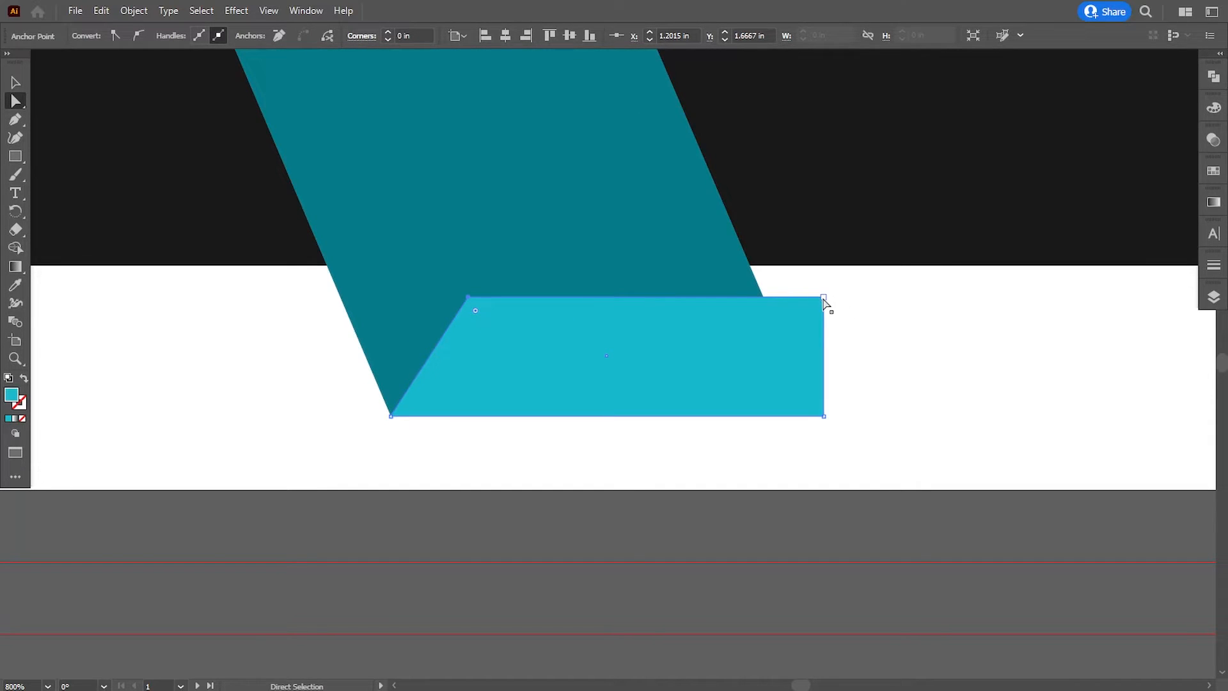
left_click_drag(824, 299, 925, 305)
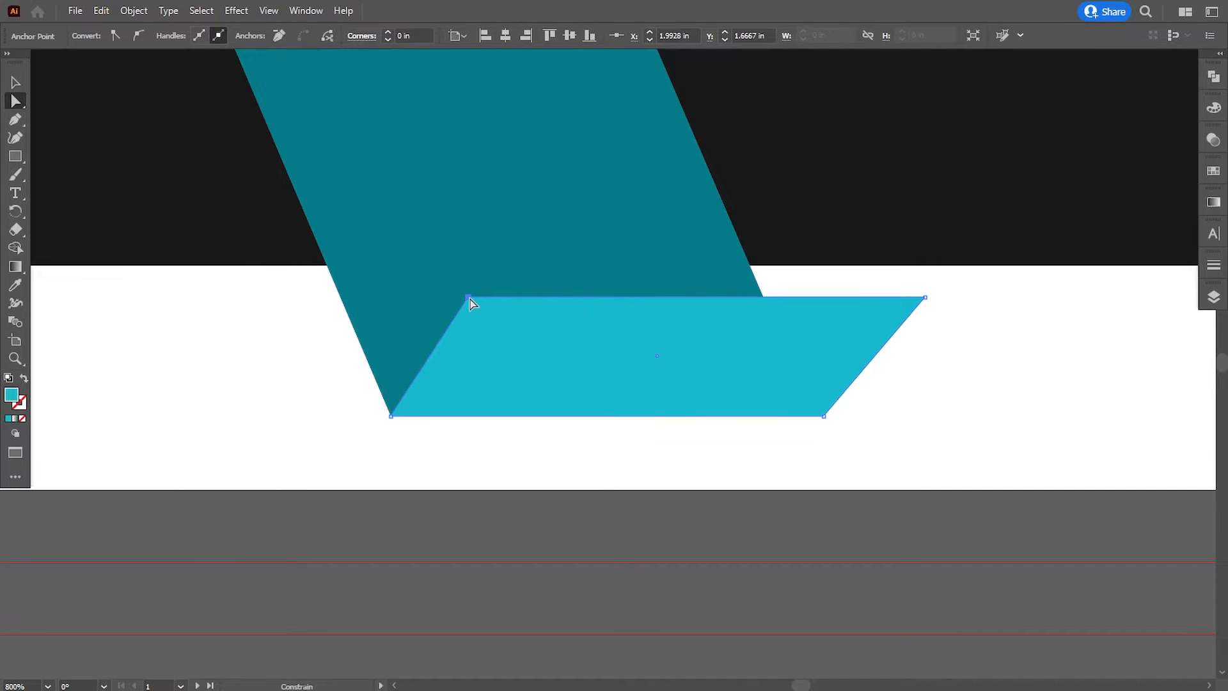
left_click_drag(925, 302, 905, 305)
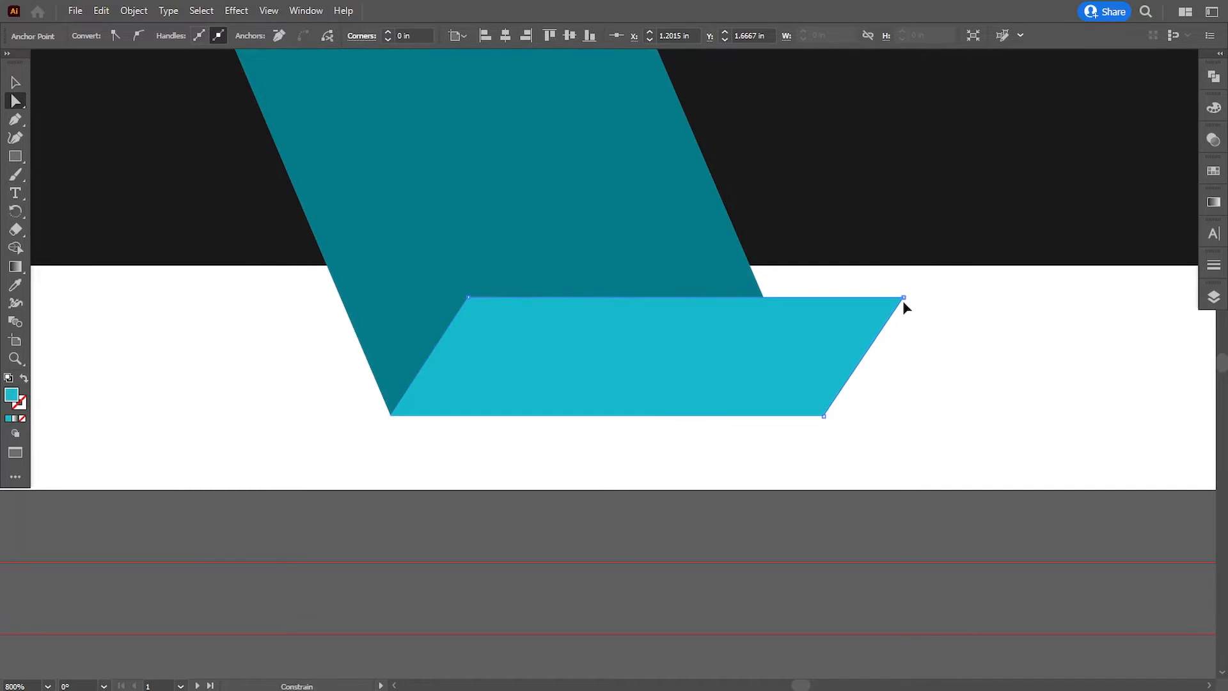
left_click(962, 378)
Move the logo group with company name and slogan onto the card's dark band and bring it to the front.
key("ctrl+minus")
key("ctrl+minus")
key("ctrl+minus")
key("ctrl+minus")
key("ctrl+minus")
key("ctrl+minus")
key("ctrl+plus")
key("ctrl+plus")
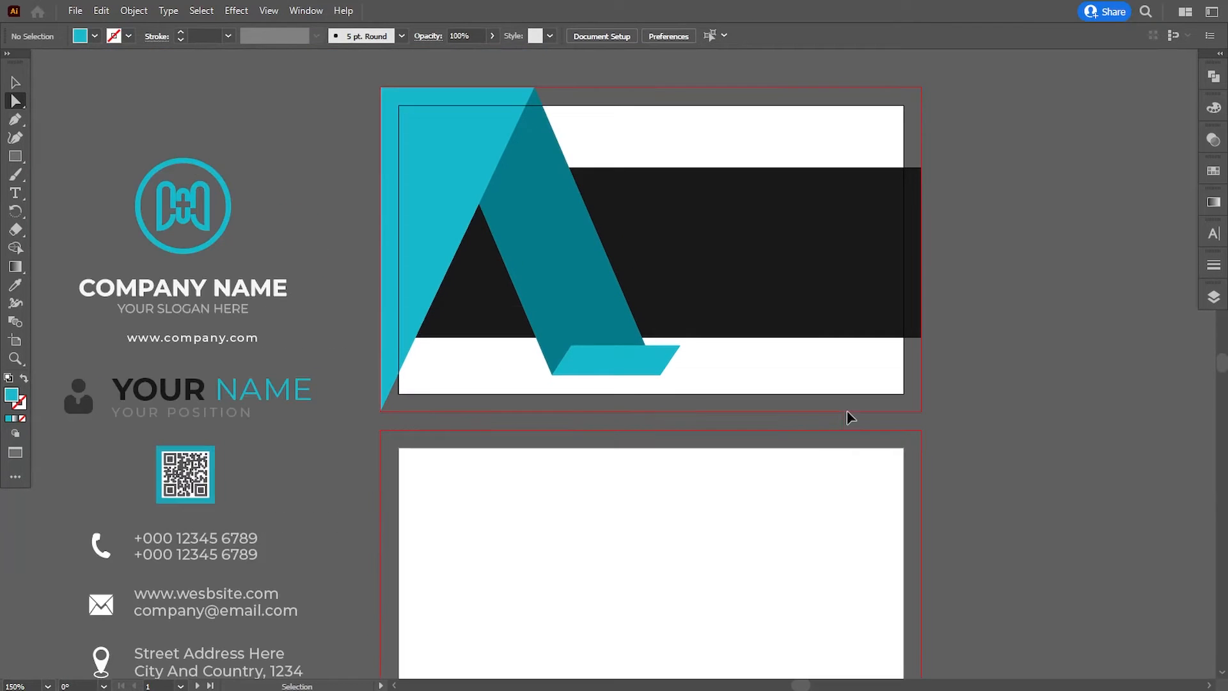
left_click_drag(766, 358, 742, 399)
left_click(14, 84)
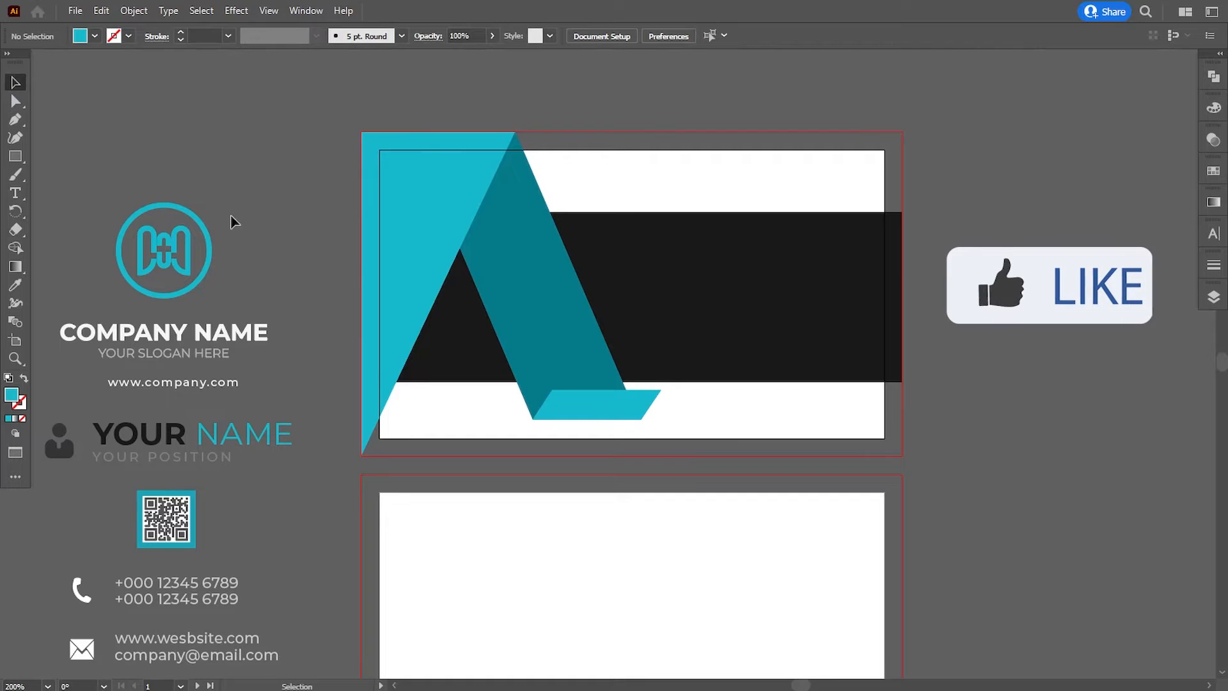
left_click(183, 270)
left_click_drag(181, 263, 652, 279)
right_click(685, 299)
mouse_move(704, 550)
left_click(855, 548)
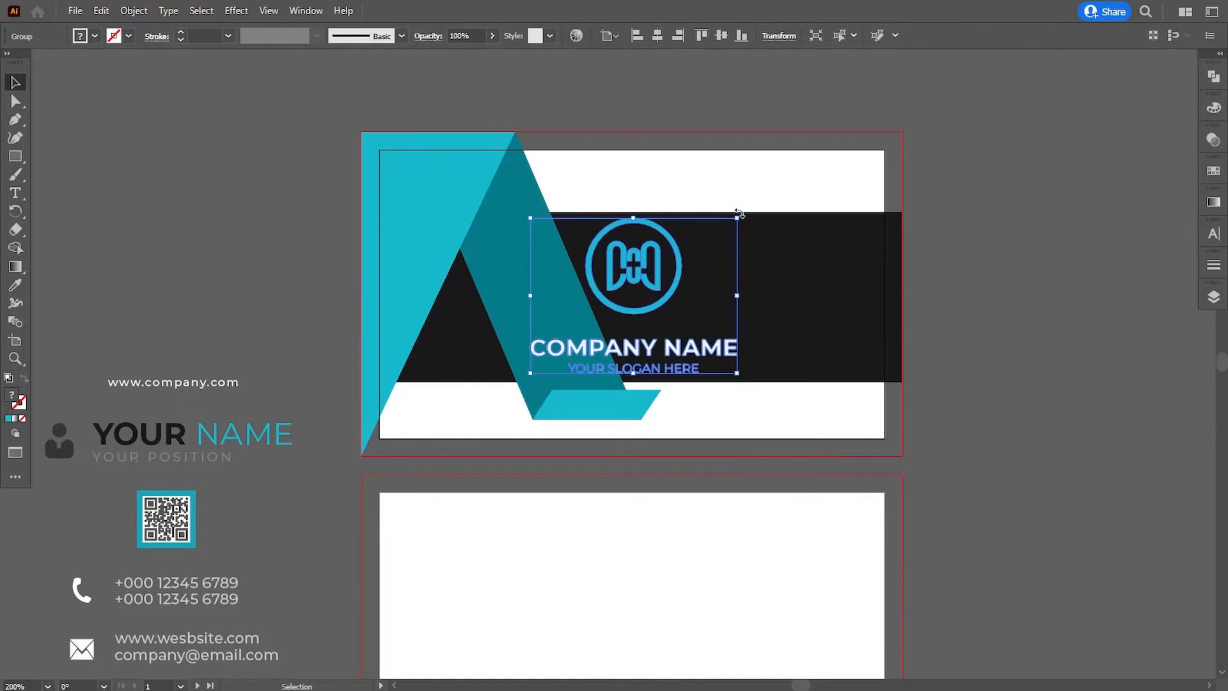
Scale the logo group down to fit inside the dark band and center it horizontally and vertically on the card.
left_click_drag(737, 218, 703, 244)
left_click(657, 36)
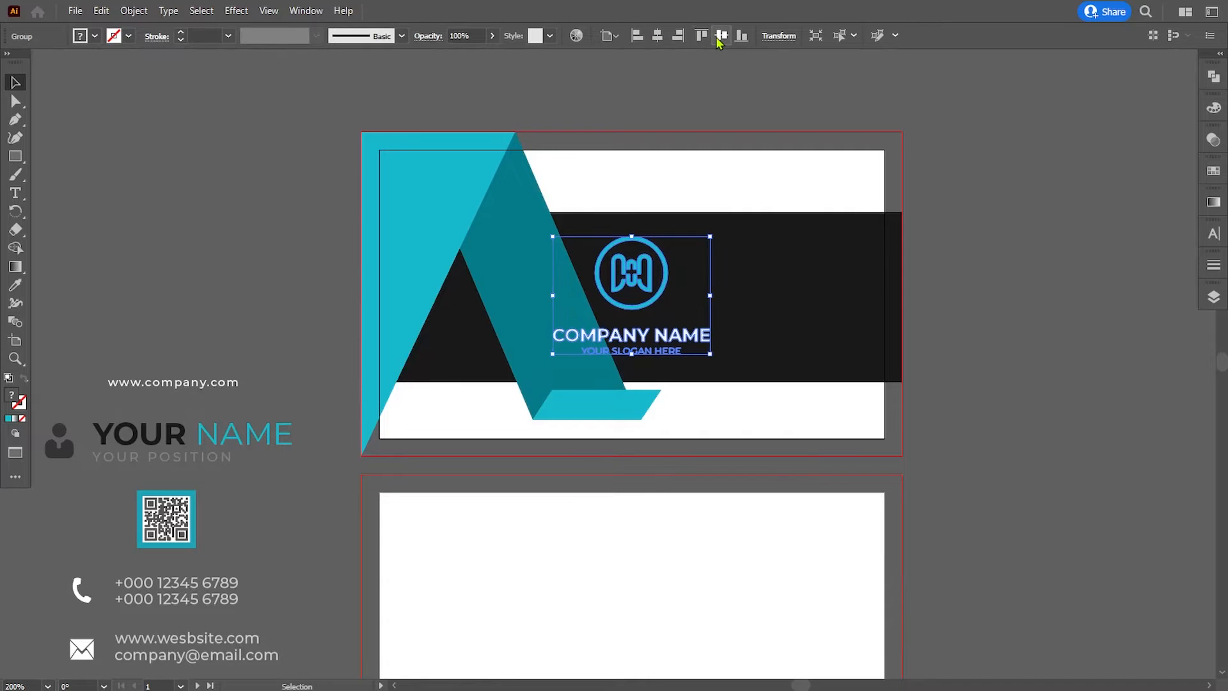
left_click(721, 36)
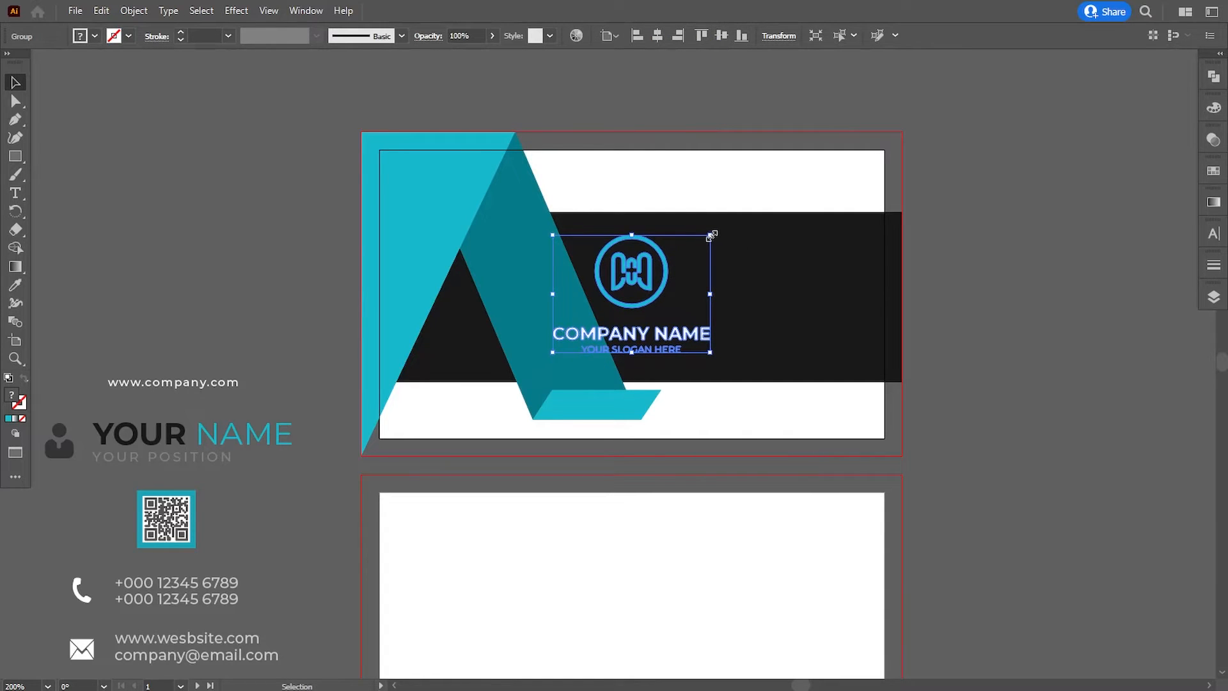
left_click_drag(712, 236, 709, 237)
left_click(977, 332)
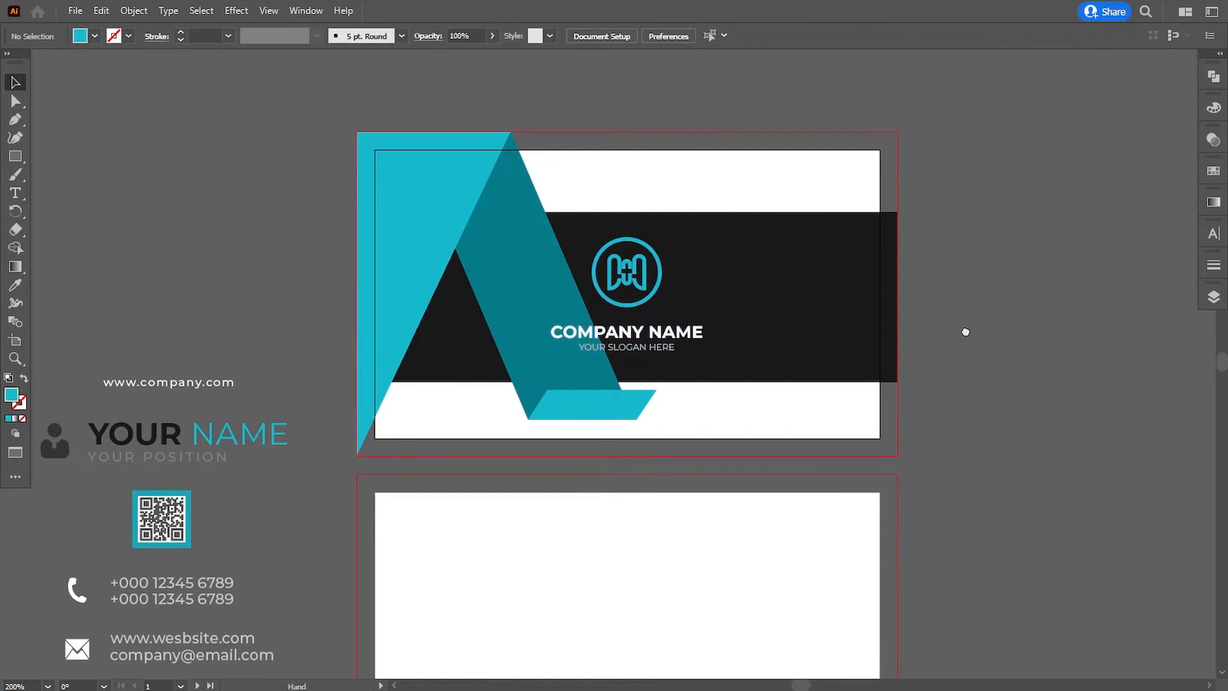
Move the dark teal strip's path below the dark band's rectangle in the layer order.
scroll(964, 331, "right", 1)
left_click(1213, 298)
left_click(979, 229)
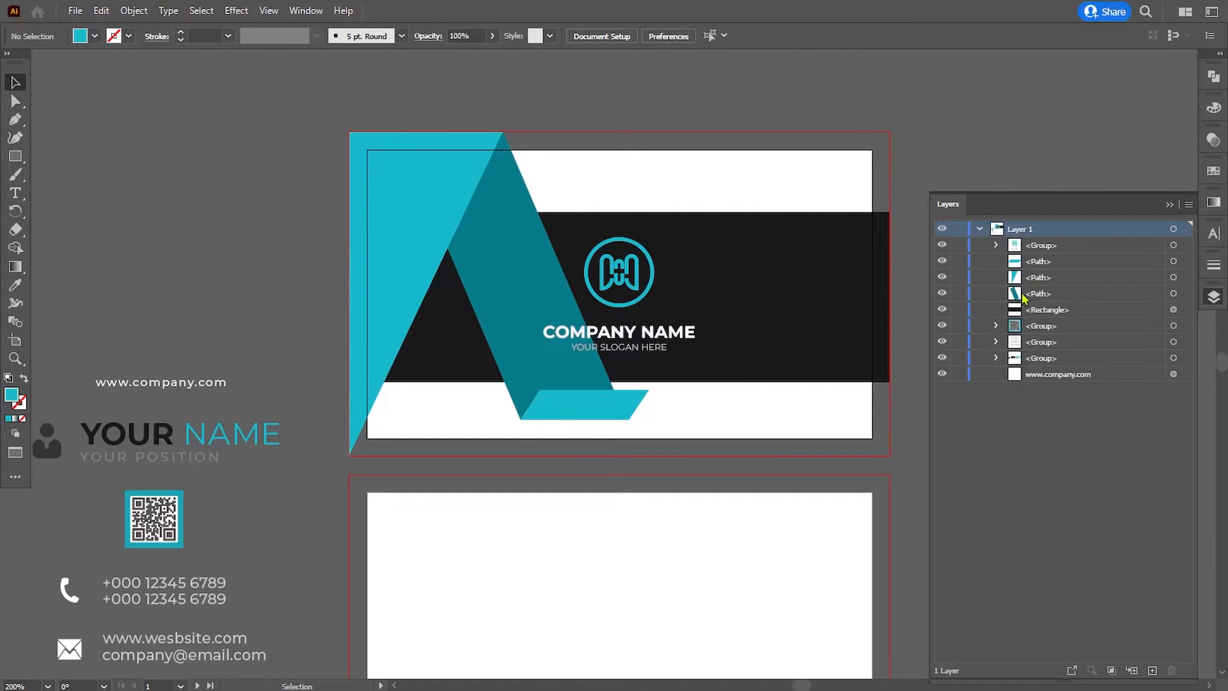
left_click_drag(1038, 289, 1038, 319)
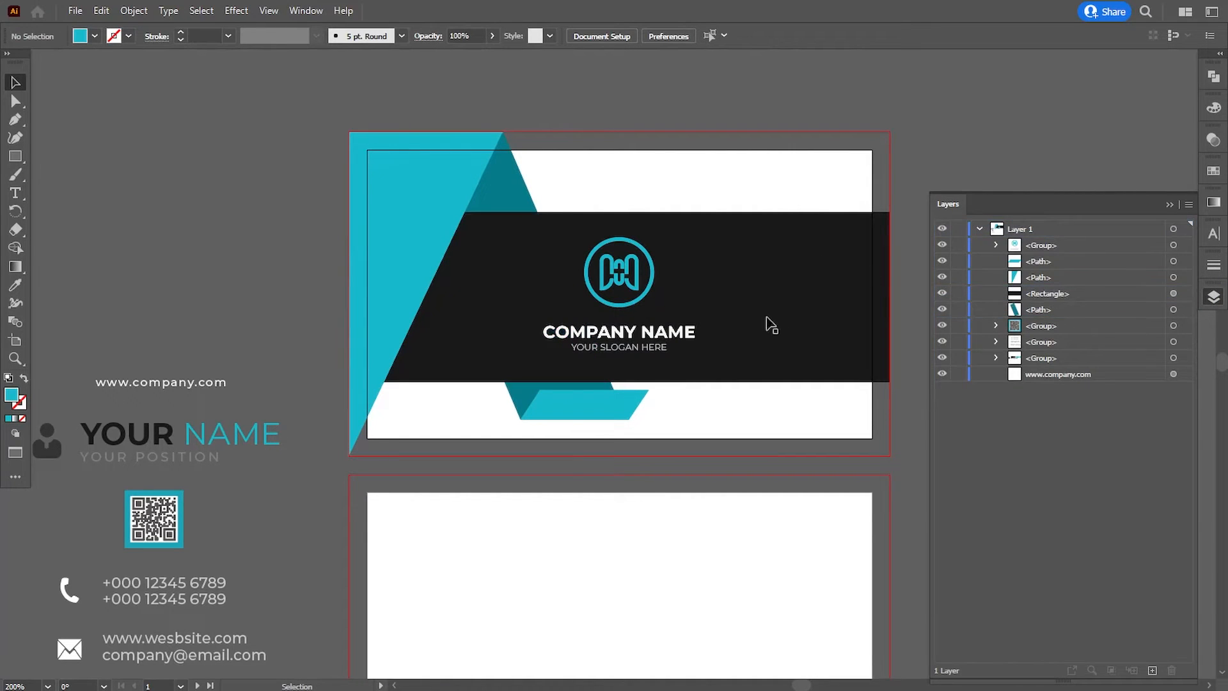
Shift the dark strip's lower anchor points and the light teal parallelogram together to the right beneath the dark band.
left_click_drag(771, 325, 755, 340)
key("a")
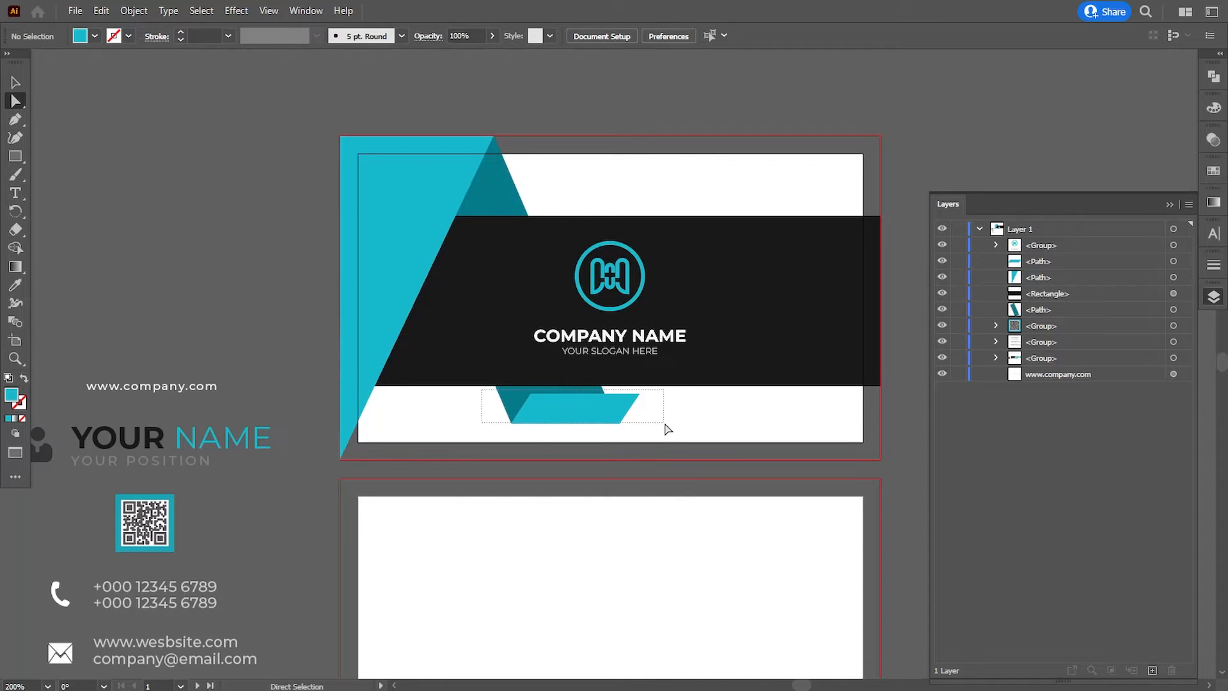
left_click_drag(668, 428, 669, 430)
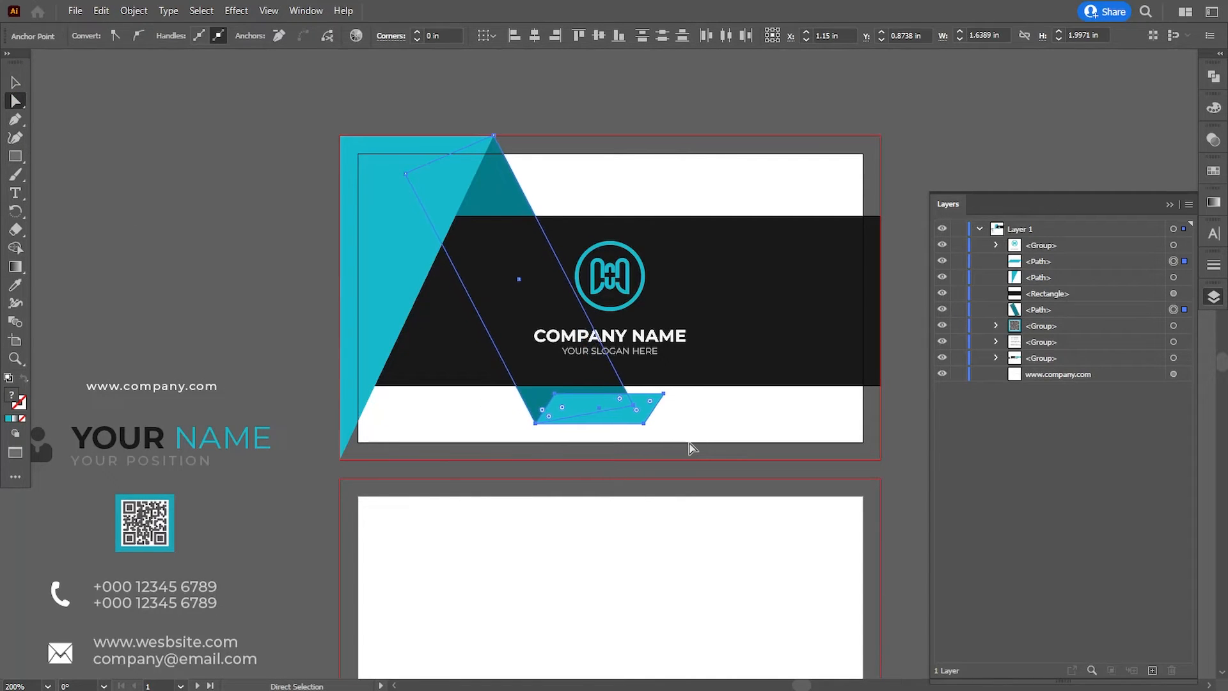
key("Right")
key("Right")
key("Right")
key("Right")
key("Right")
key("Right")
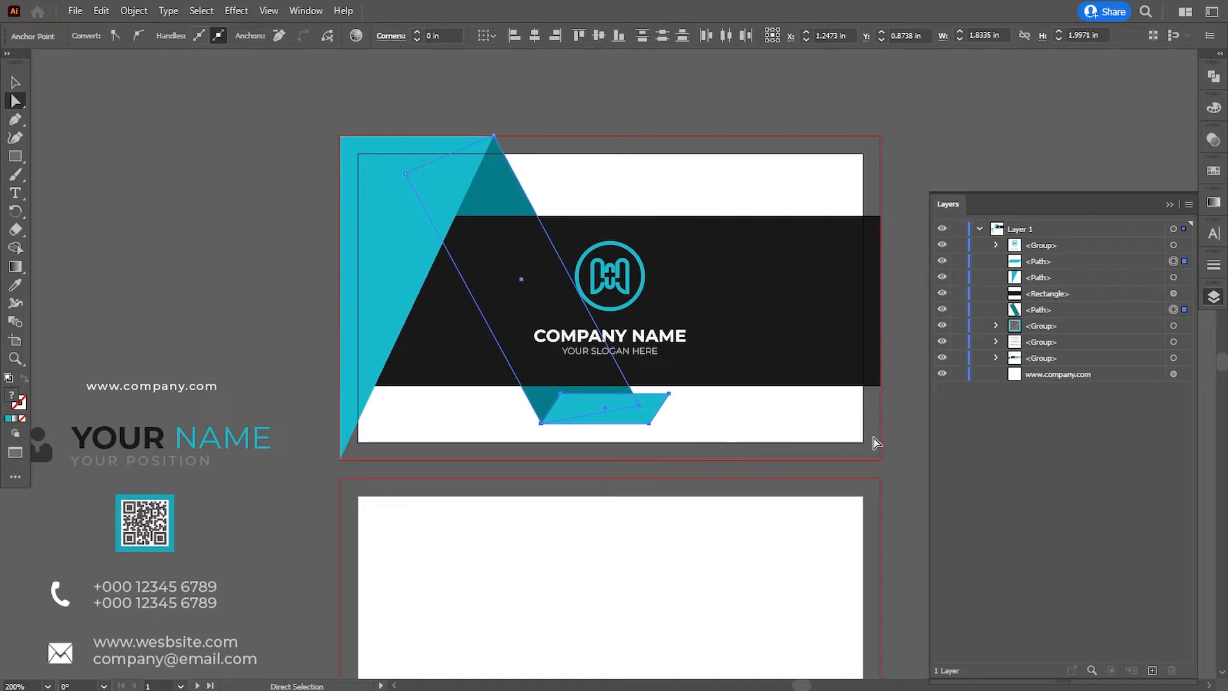
left_click(871, 441)
Lower the light teal parallelogram's two upper anchor points slightly to widen the gap below the dark band.
left_click_drag(561, 401, 678, 390)
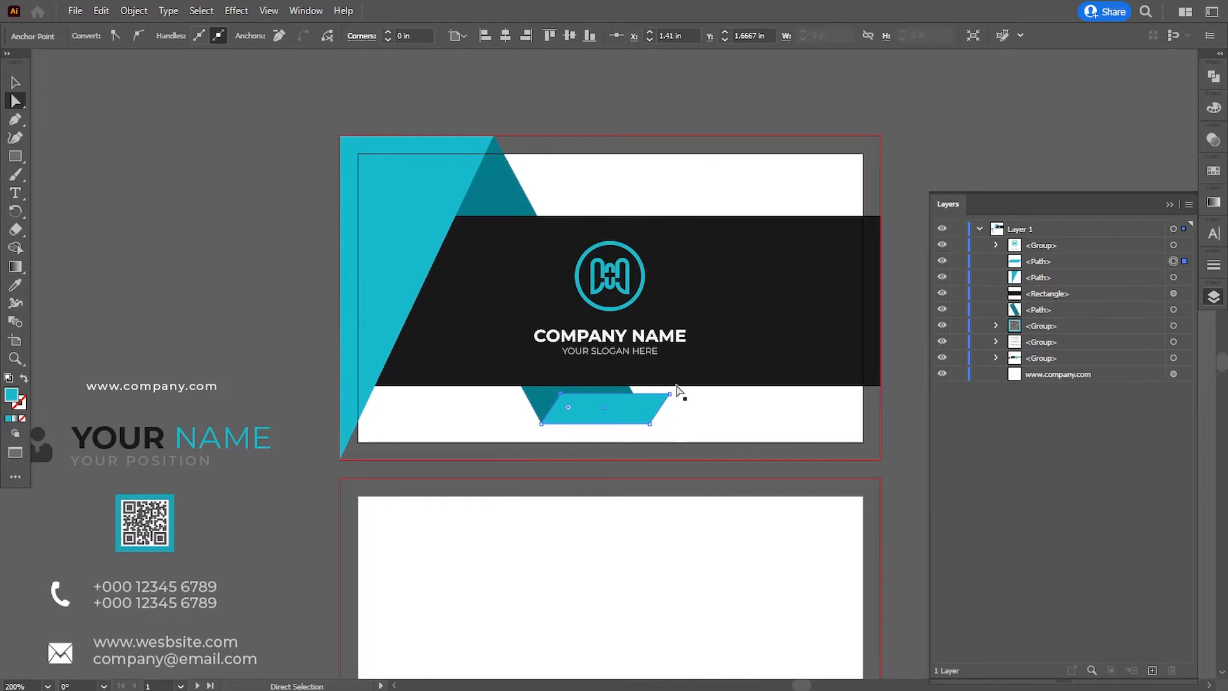
left_click(670, 394, "shift")
key("Down")
key("Down")
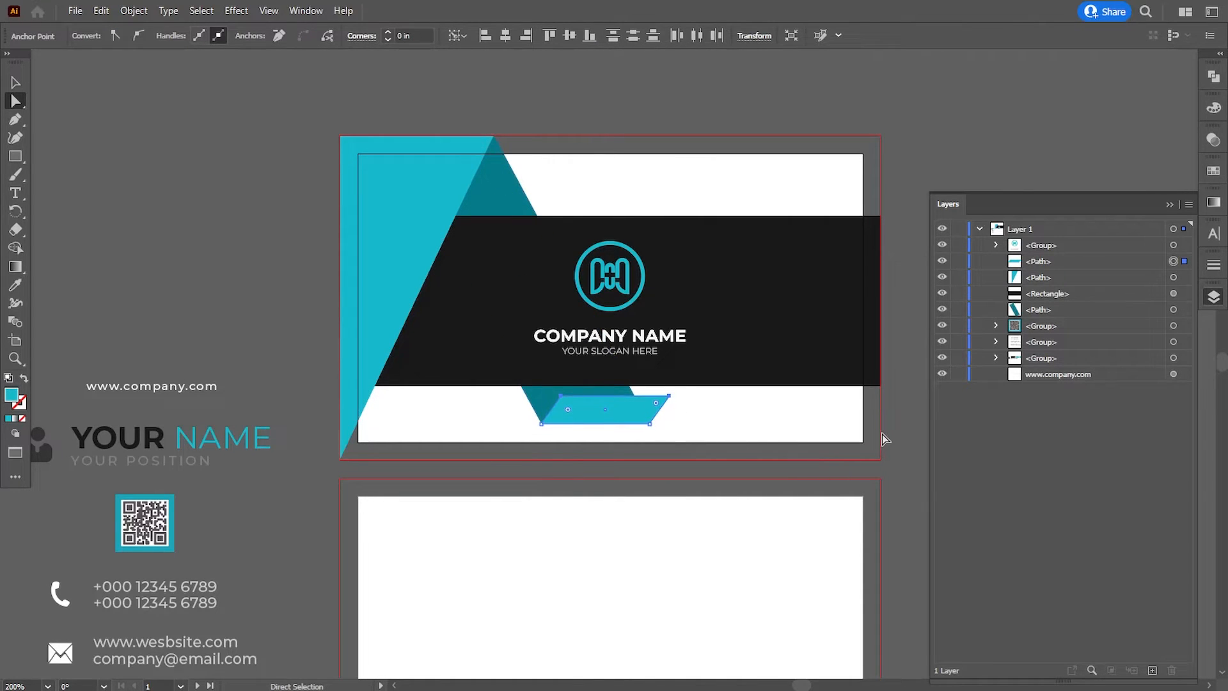
left_click(889, 438)
left_click_drag(761, 405, 740, 415)
left_click(14, 83)
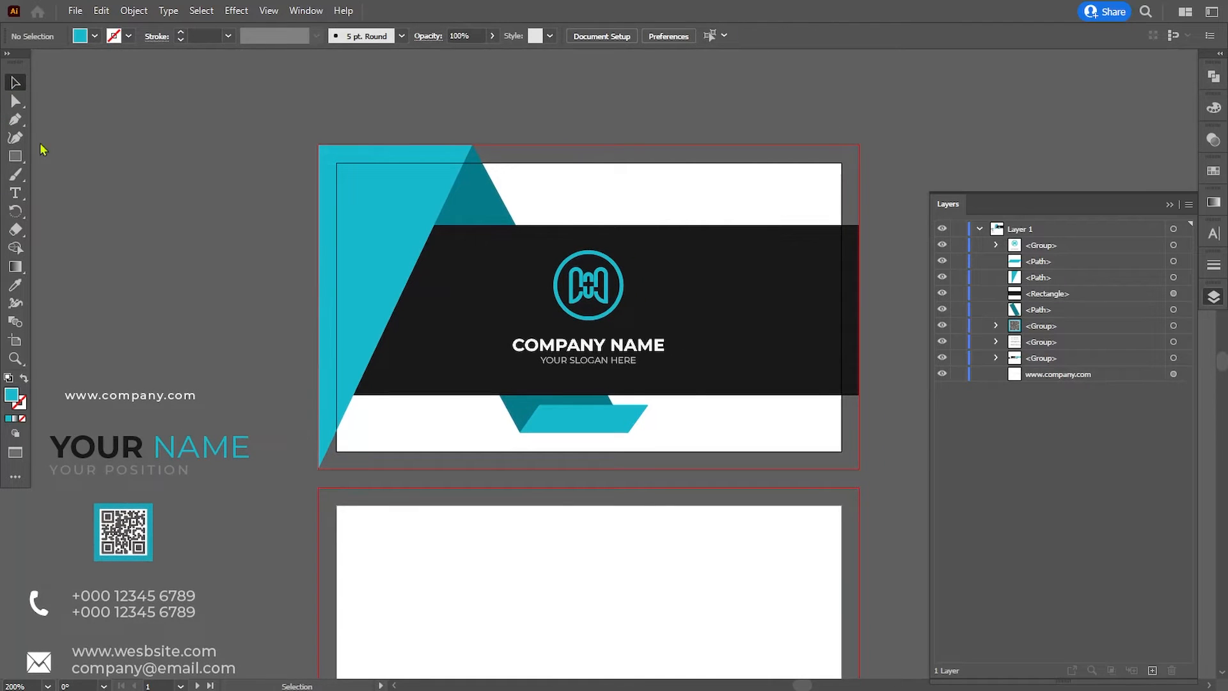
left_click_drag(149, 406, 632, 436)
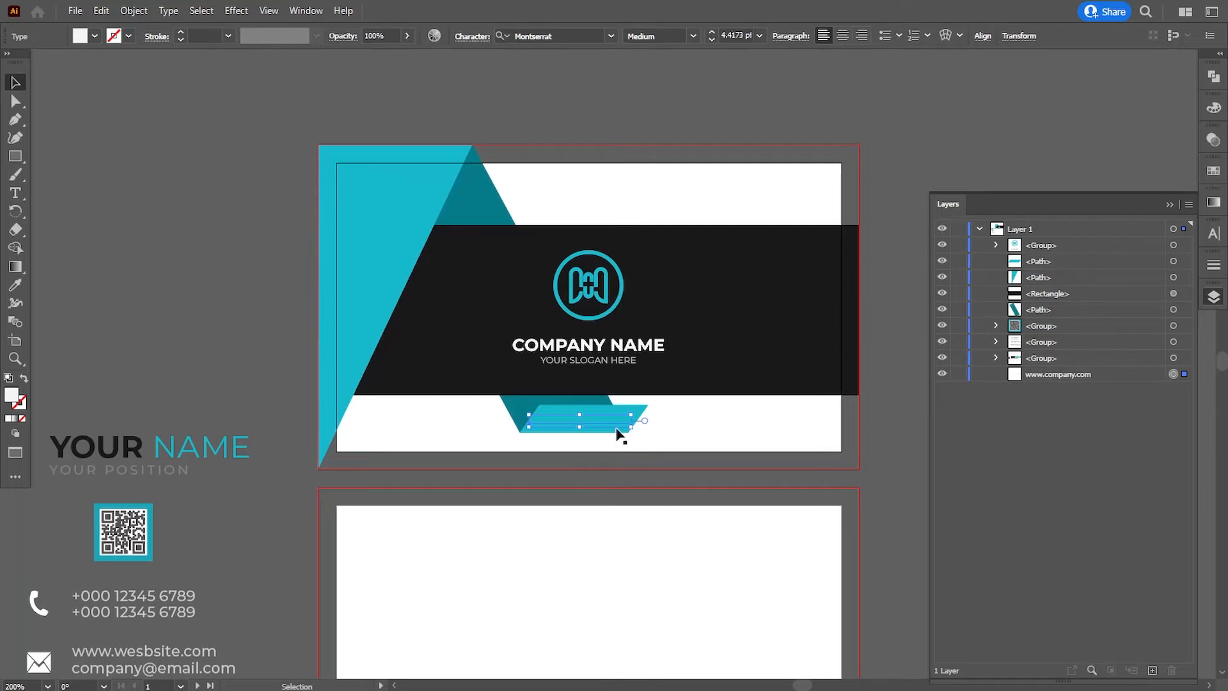
right_click(584, 424)
mouse_move(810, 588)
left_click(874, 587)
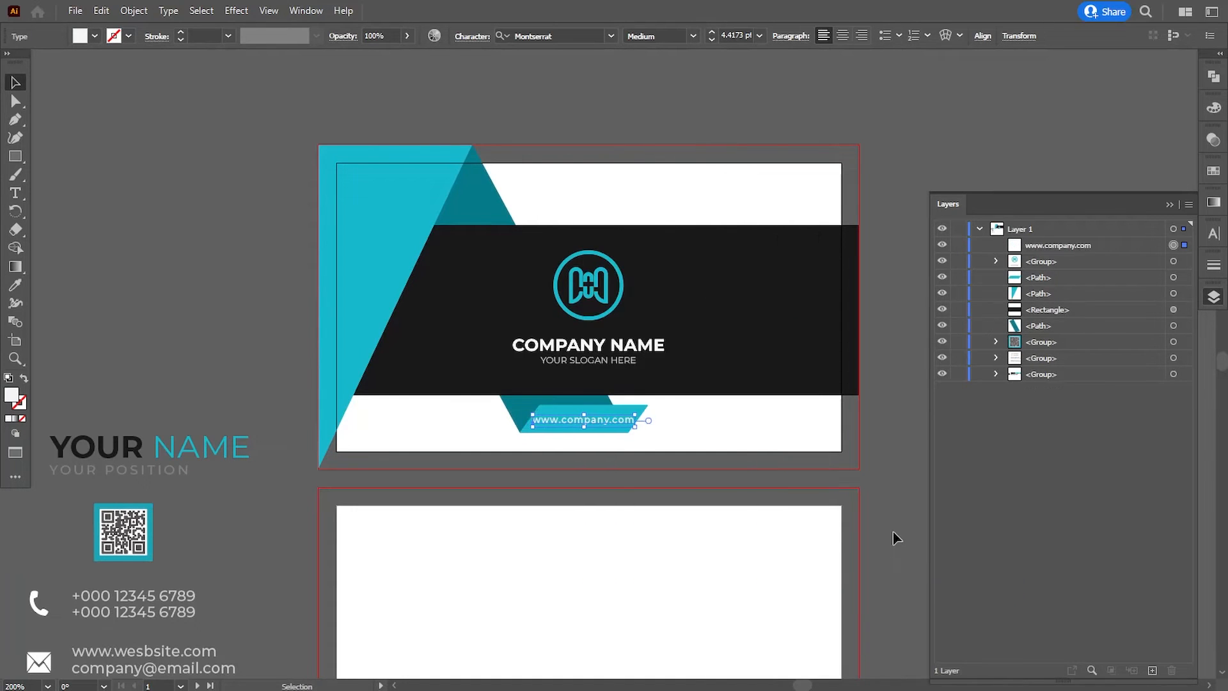
left_click(861, 507)
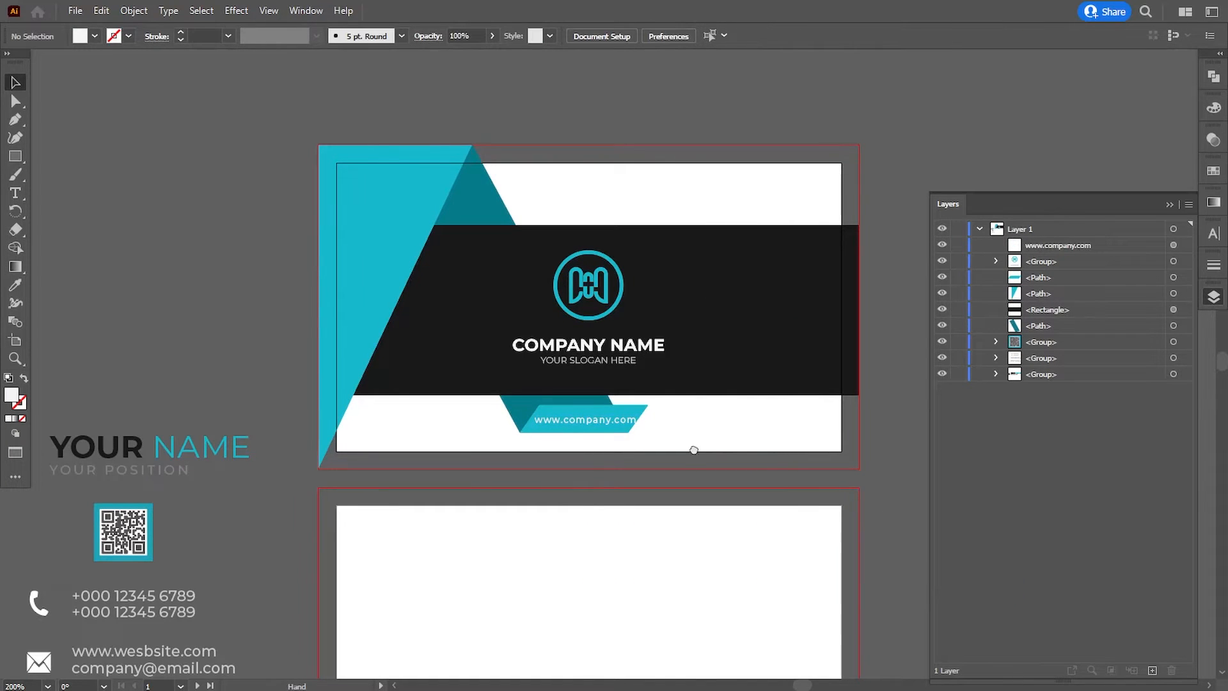
Extend the light teal parallelogram's slanted end to the right by shifting its two right anchor points.
left_click_drag(695, 450, 683, 427)
left_click(635, 388)
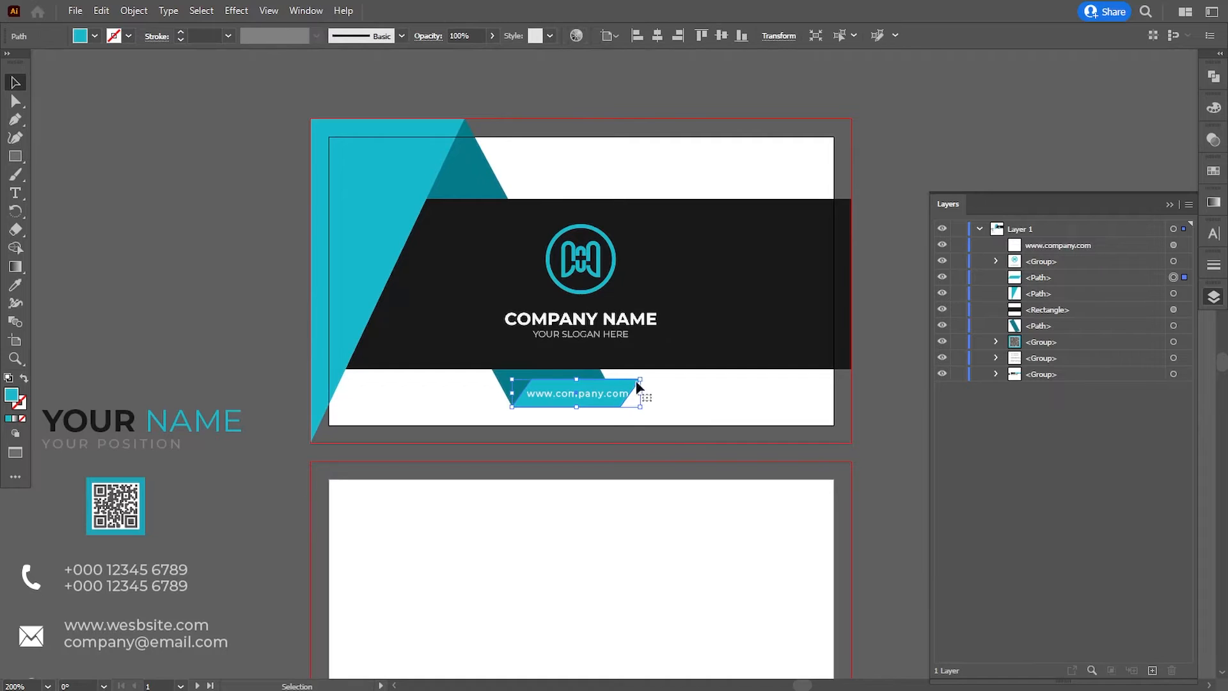
left_click(16, 105)
left_click(497, 456)
left_click(623, 404)
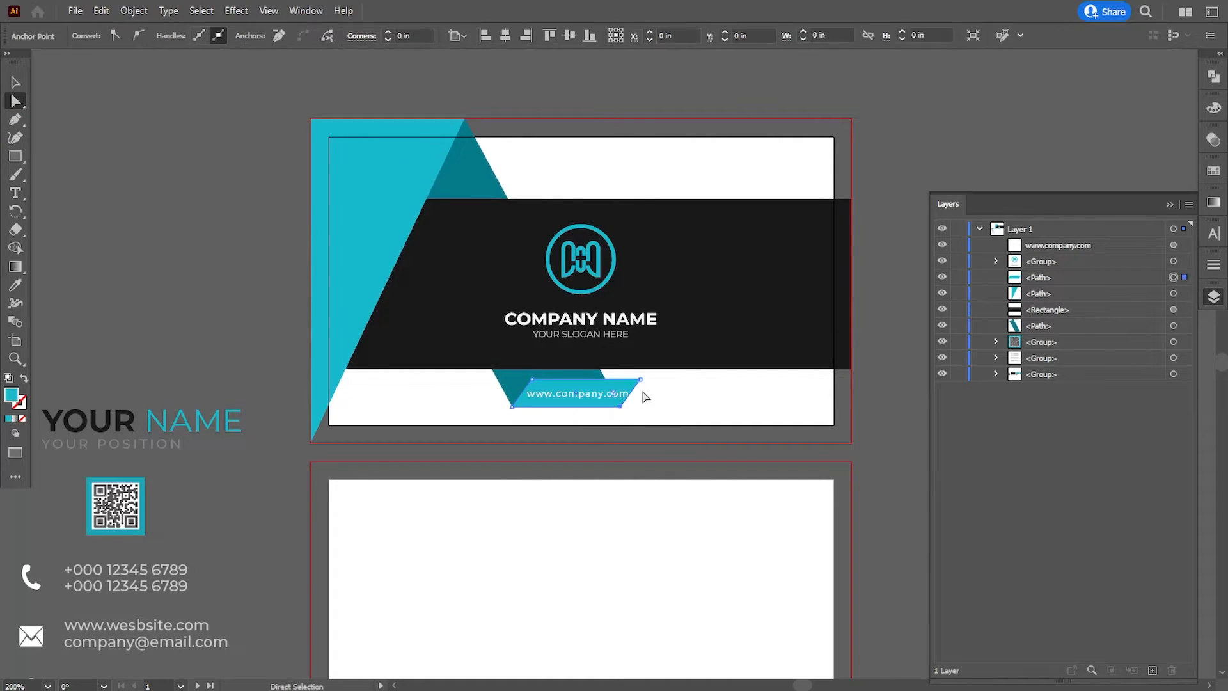
key("Right")
key("Right")
key("Right")
key("Right")
key("Right")
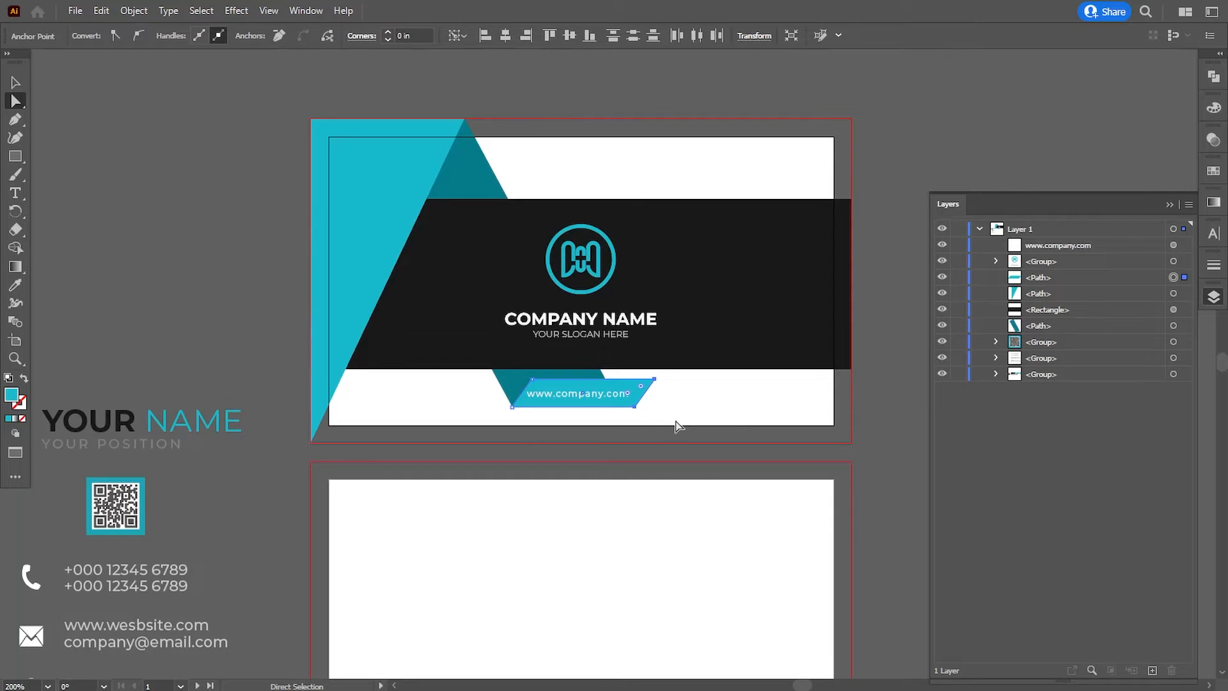
left_click(769, 446)
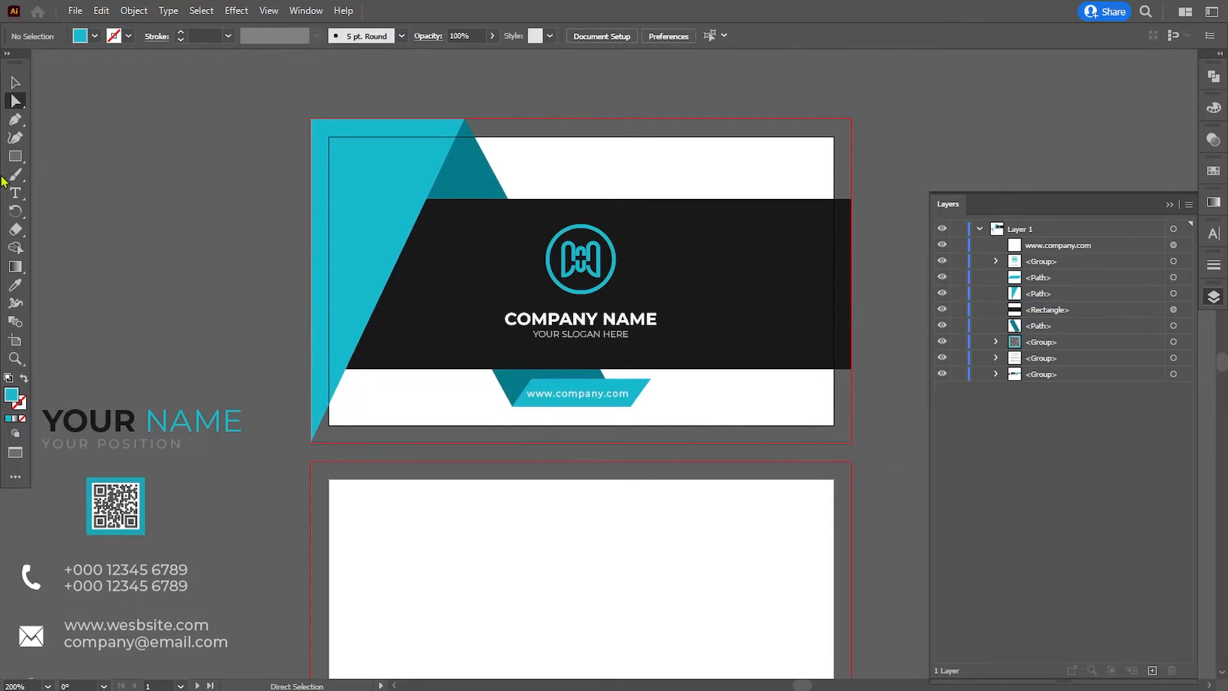
left_click(15, 82)
left_click(575, 394)
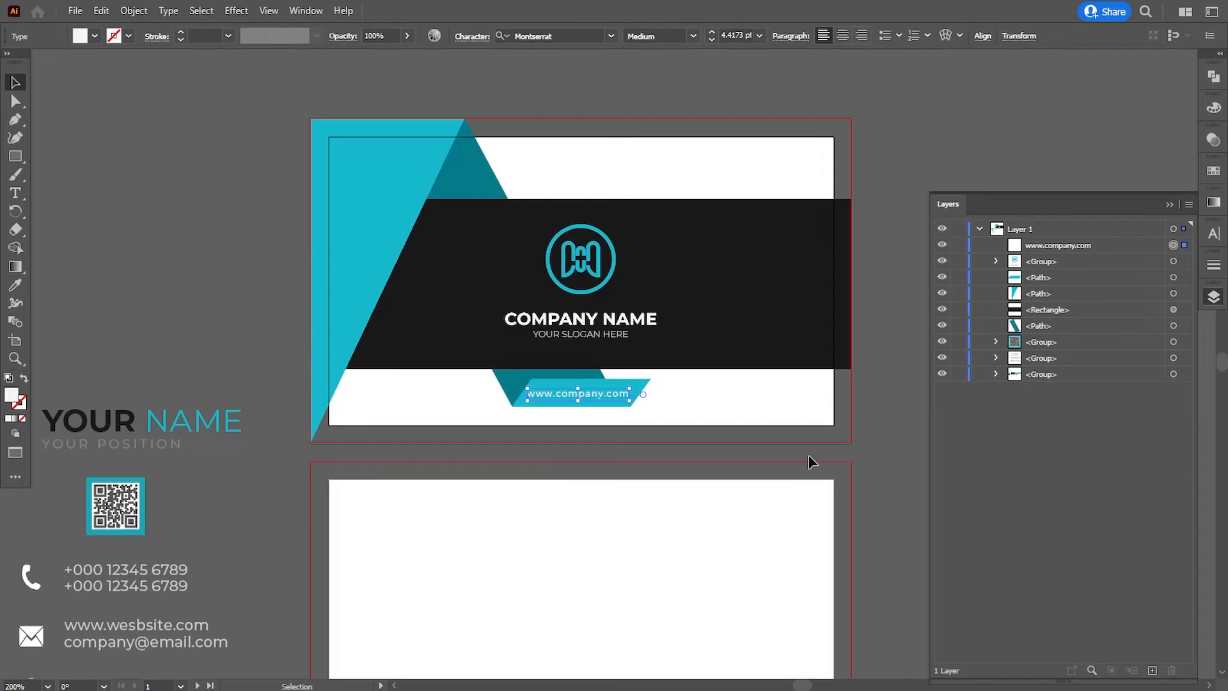
left_click(856, 460)
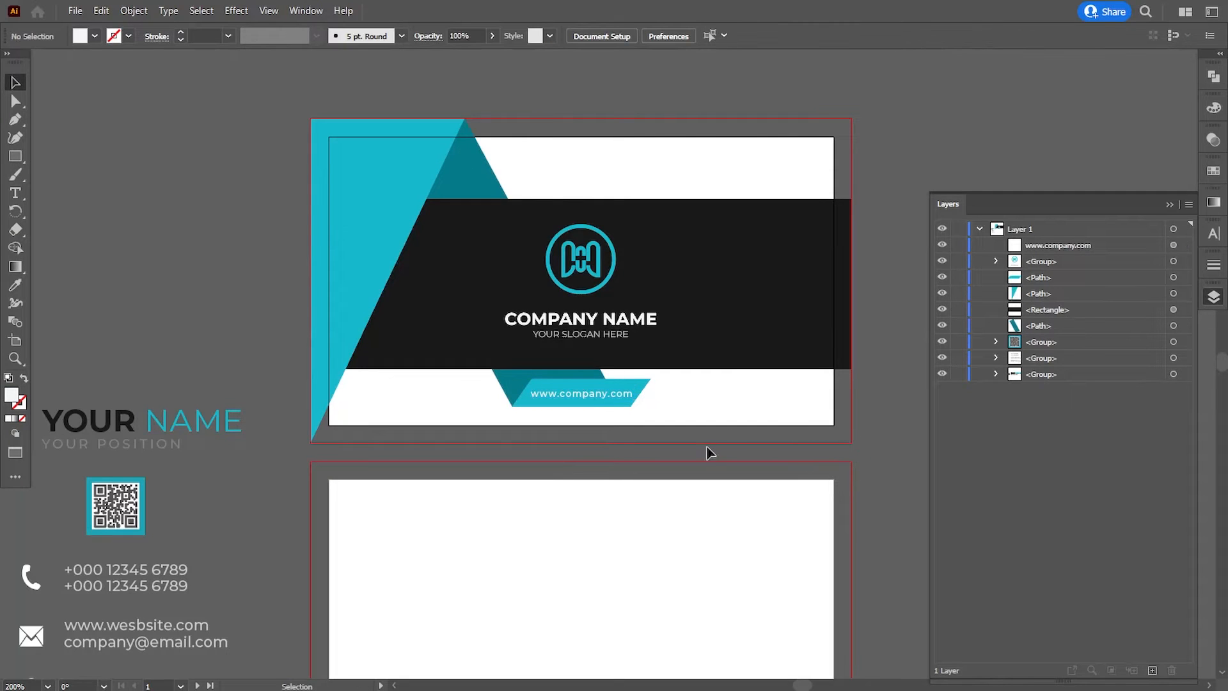
key("ctrl+equal")
key("ctrl+equal")
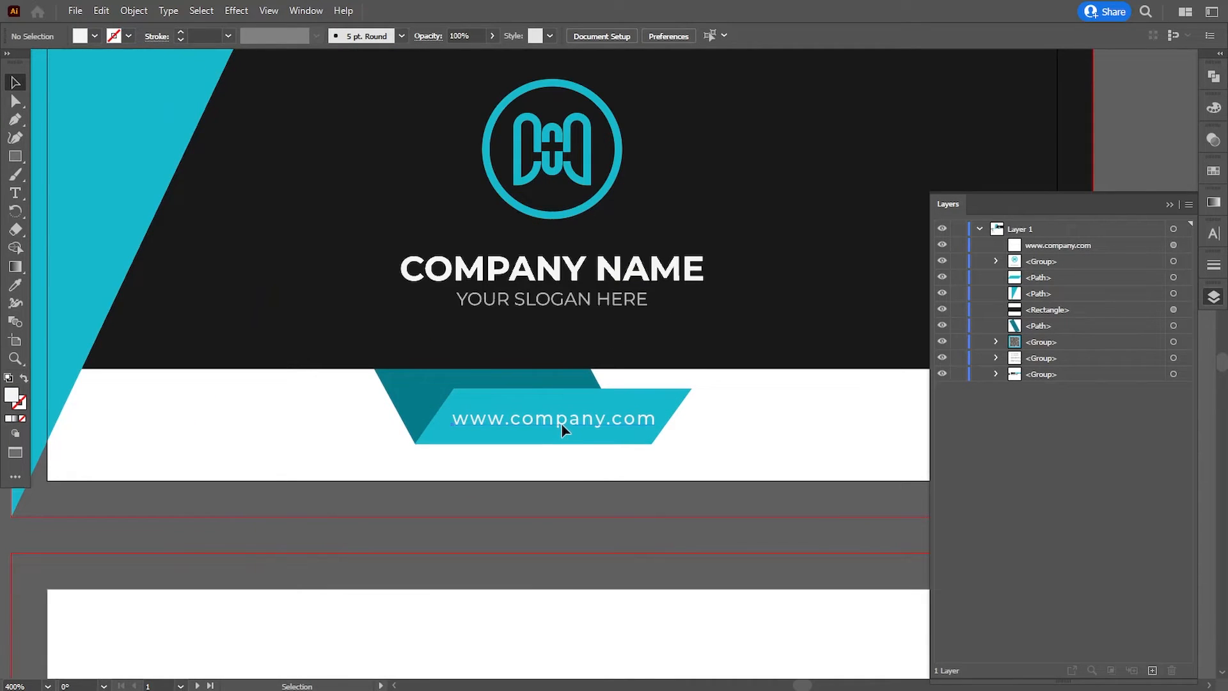
key("ctrl+minus")
key("ctrl+minus")
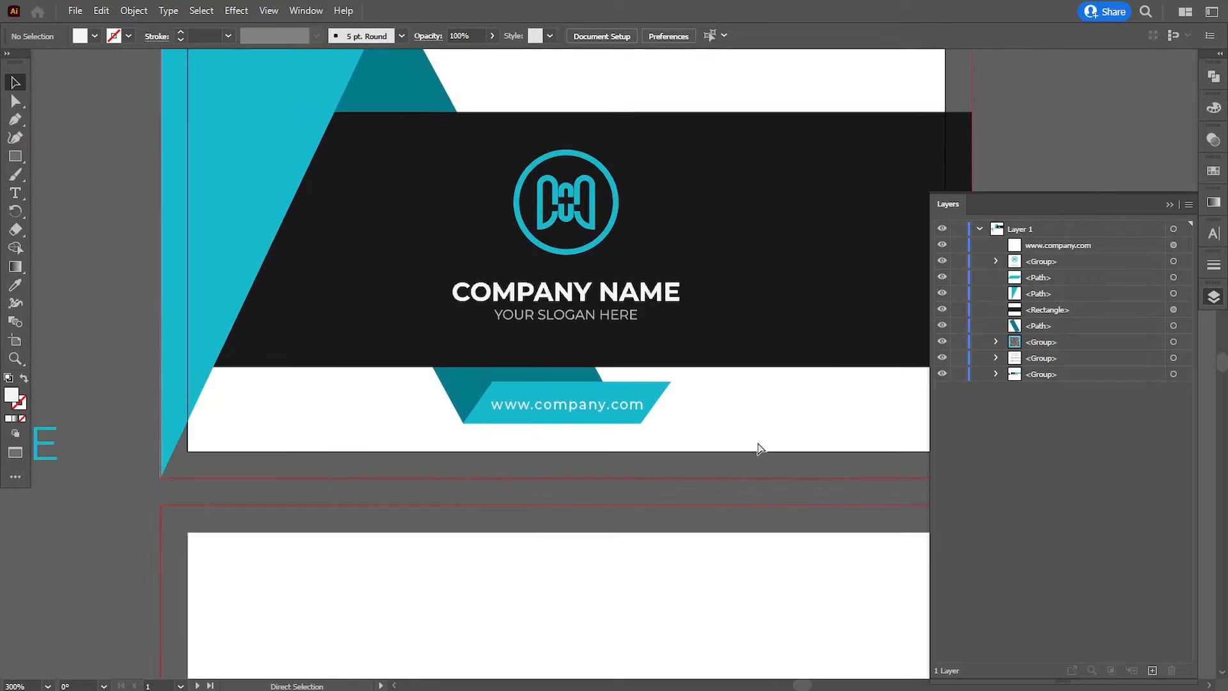
left_click_drag(699, 429, 662, 447)
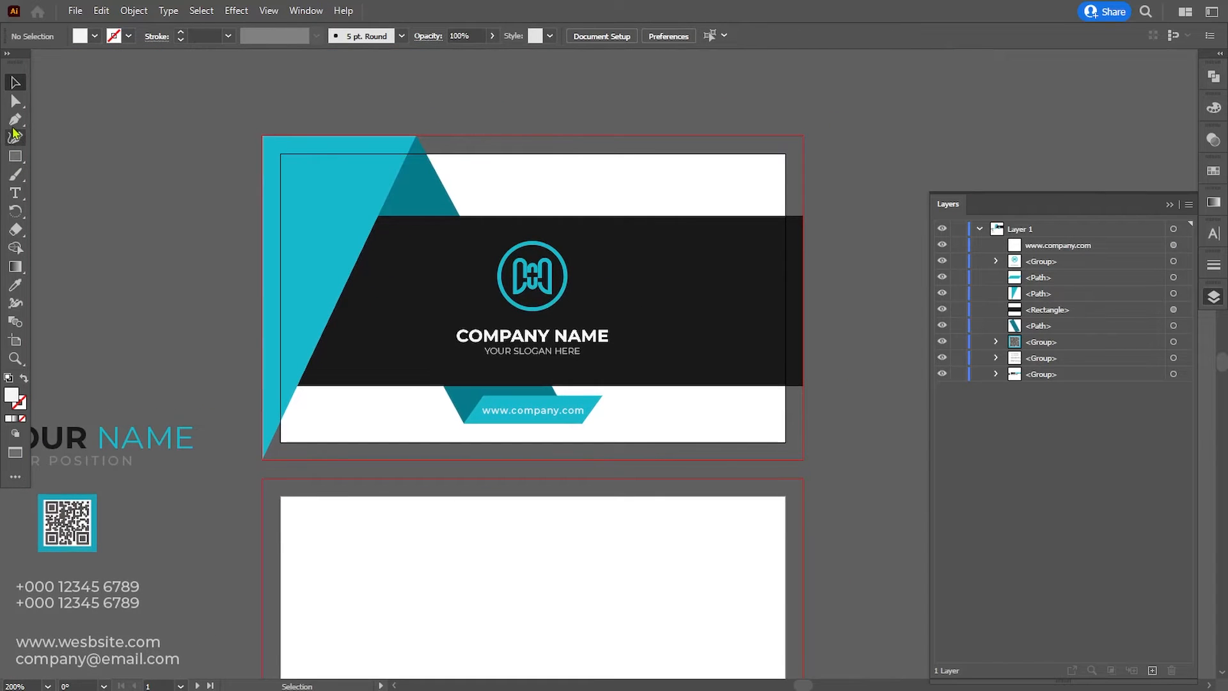
Draw a slant-ended strip with the Pen tool from beside the teal parallelogram to the right bleed edge, filled with the dark band's colour.
key("p")
left_click(802, 394)
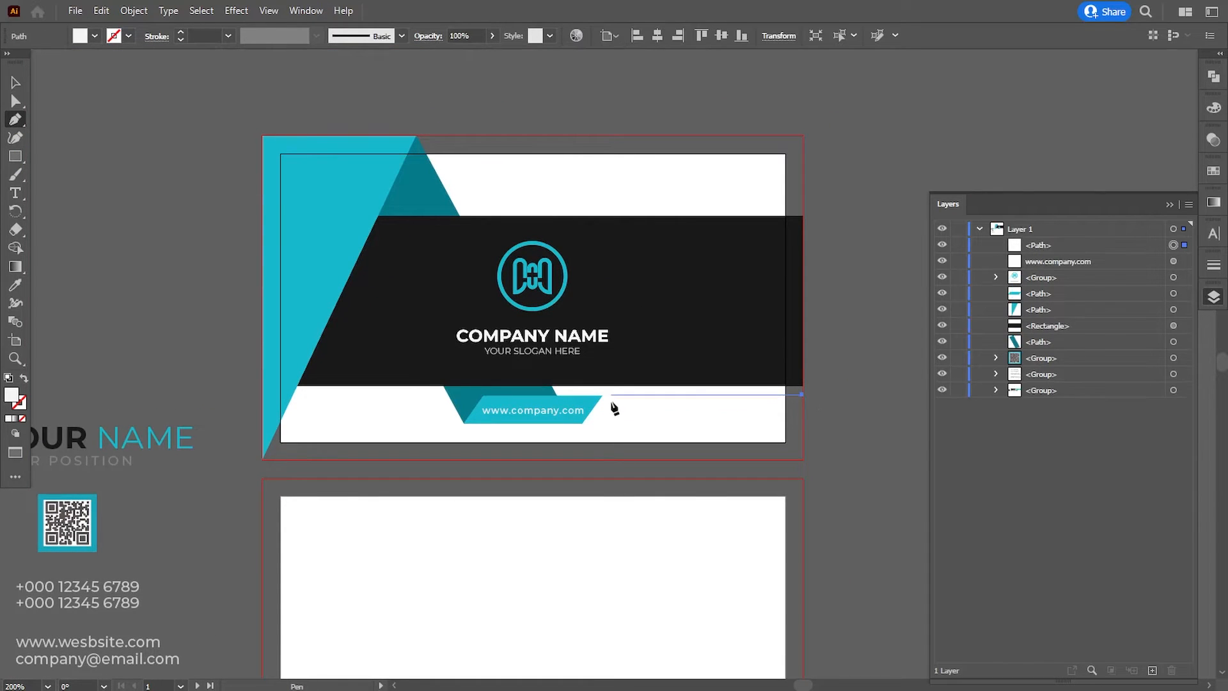
left_click(608, 394)
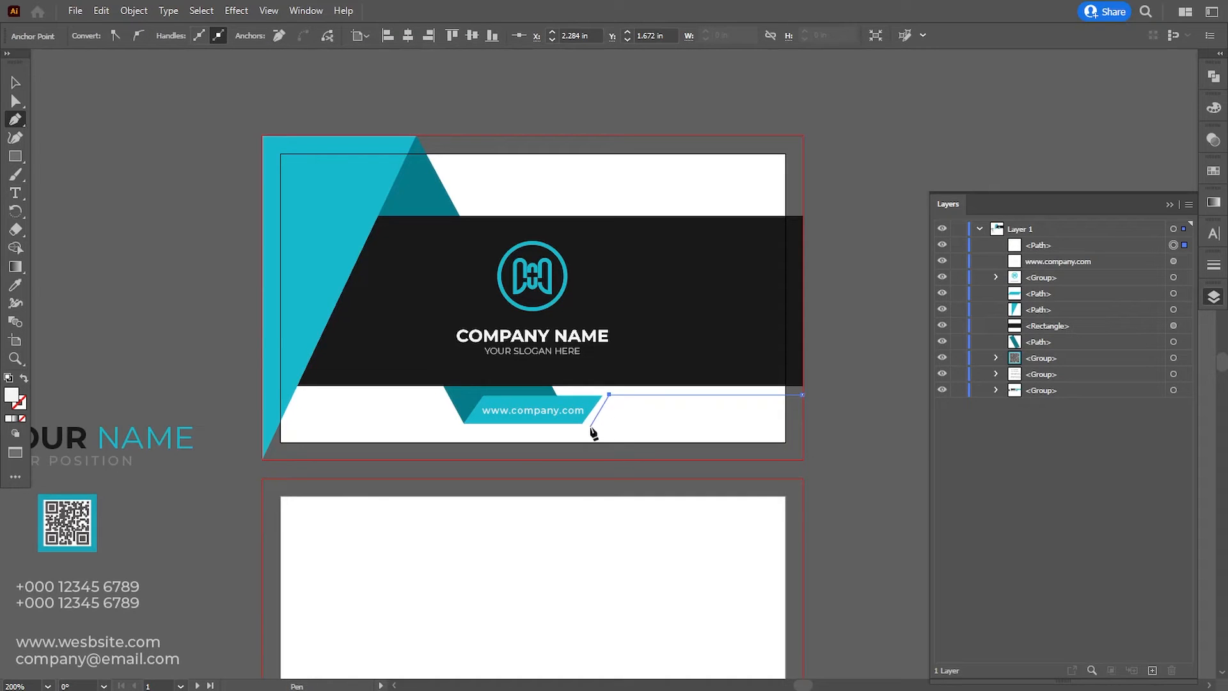
left_click(587, 426)
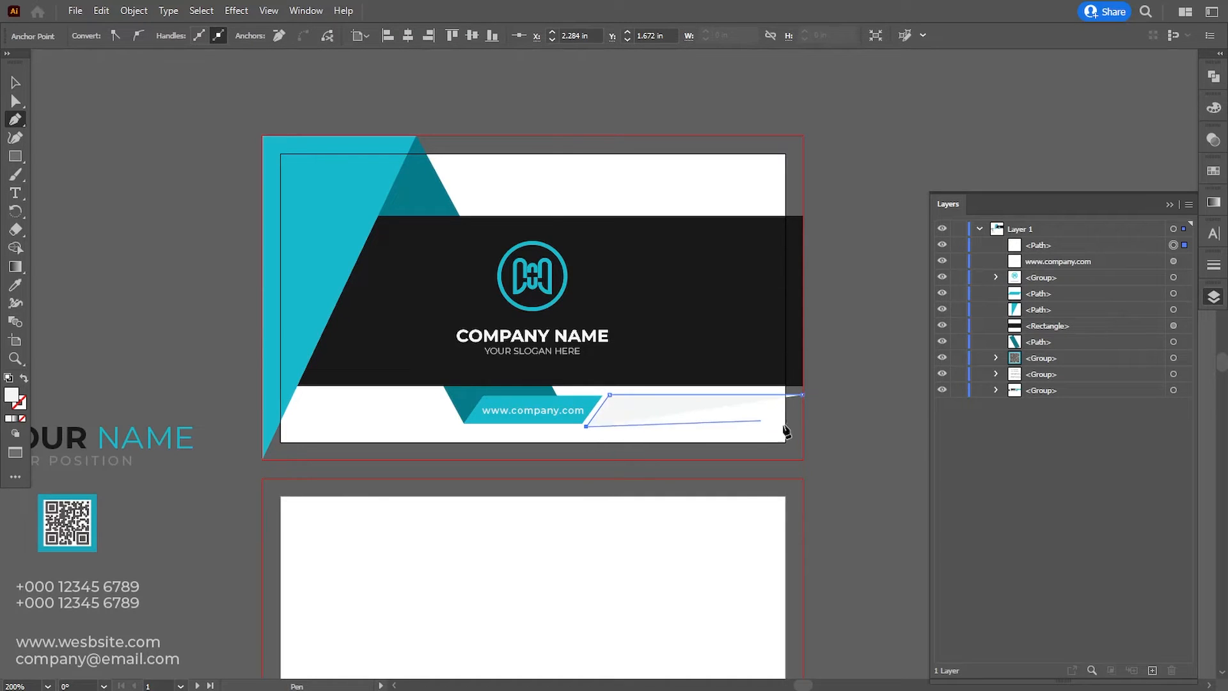
left_click(802, 426, "shift")
left_click(802, 395)
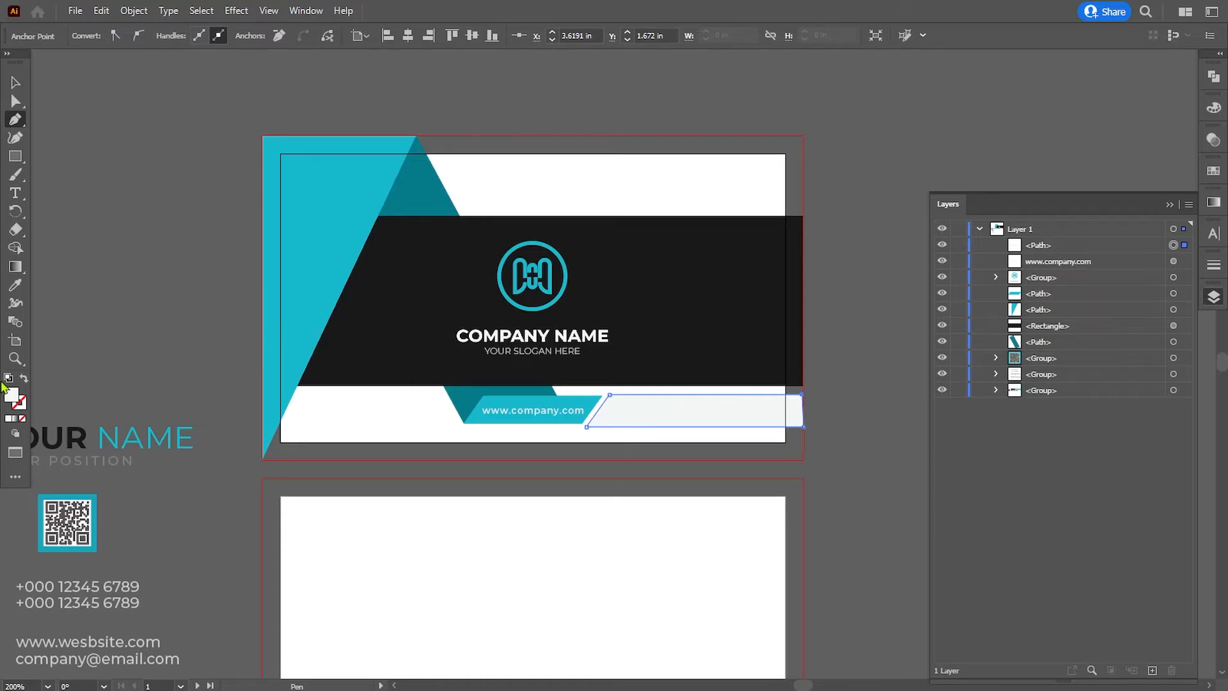
left_click(15, 285)
left_click(666, 325)
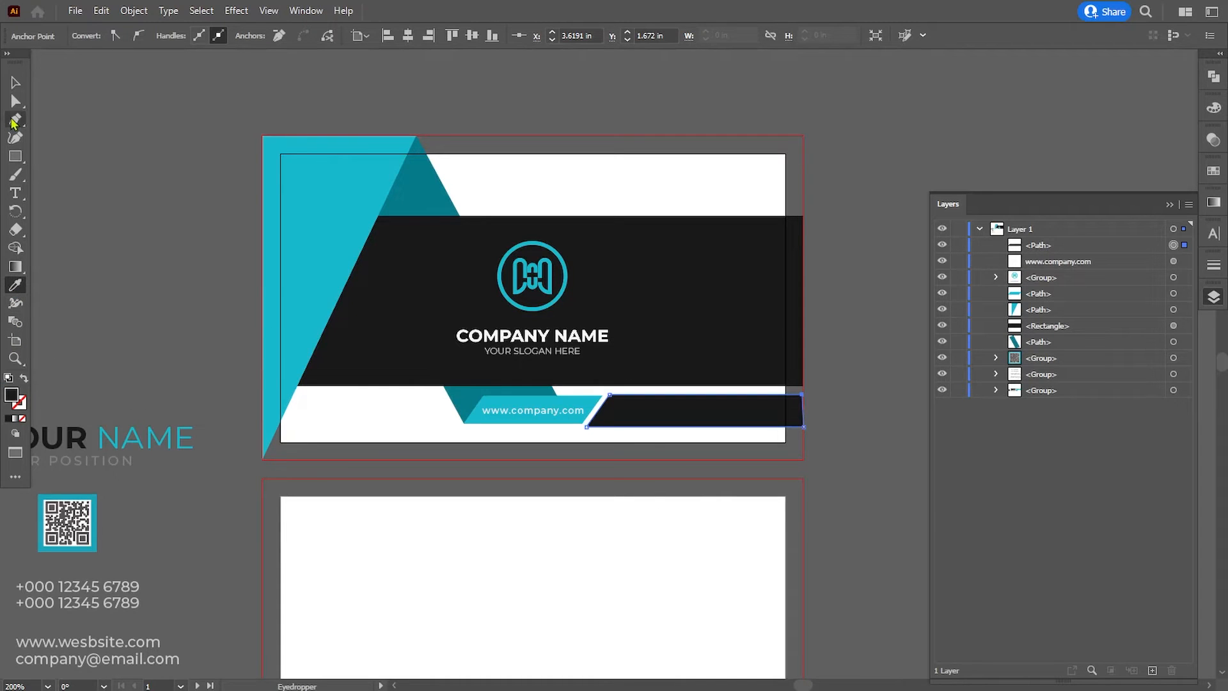
Lower the new dark strip's two upper anchor points slightly to widen the gap below the dark band.
left_click(15, 101)
left_click(839, 456)
key("ctrl+plus")
key("ctrl+plus")
key("ctrl+plus")
key("ctrl+plus")
left_click_drag(722, 487, 291, 285)
left_click(189, 288)
left_click_drag(659, 357, 583, 356)
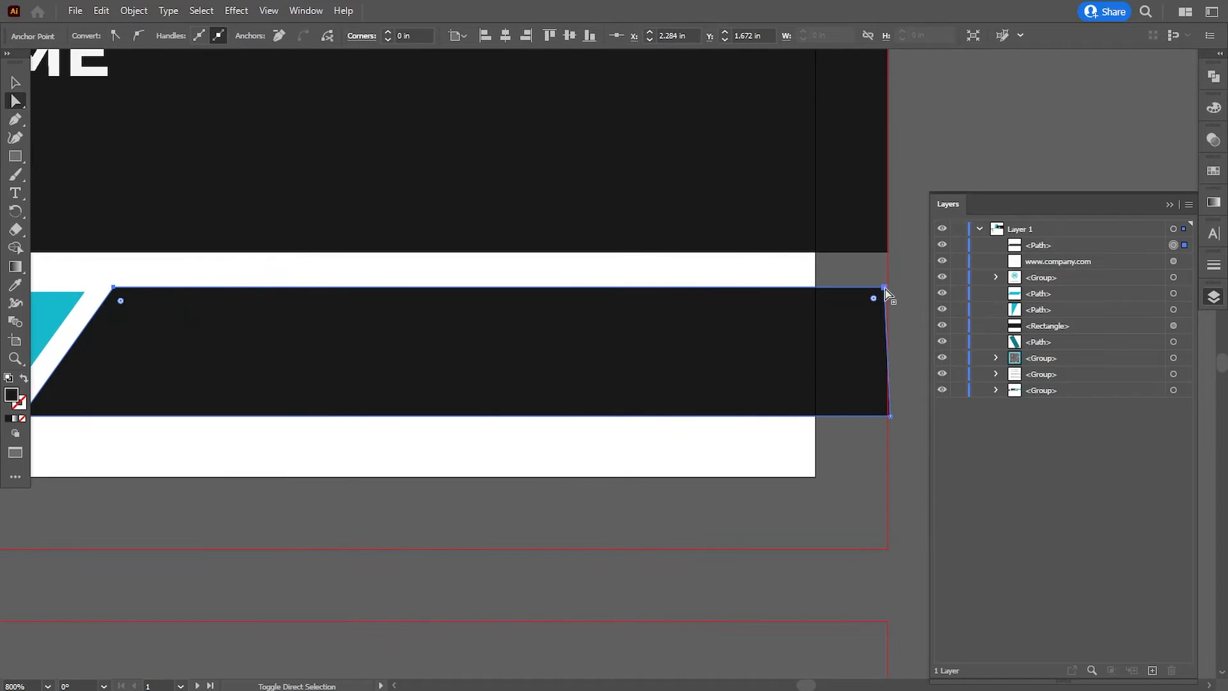
left_click(885, 288, "shift")
key("Down")
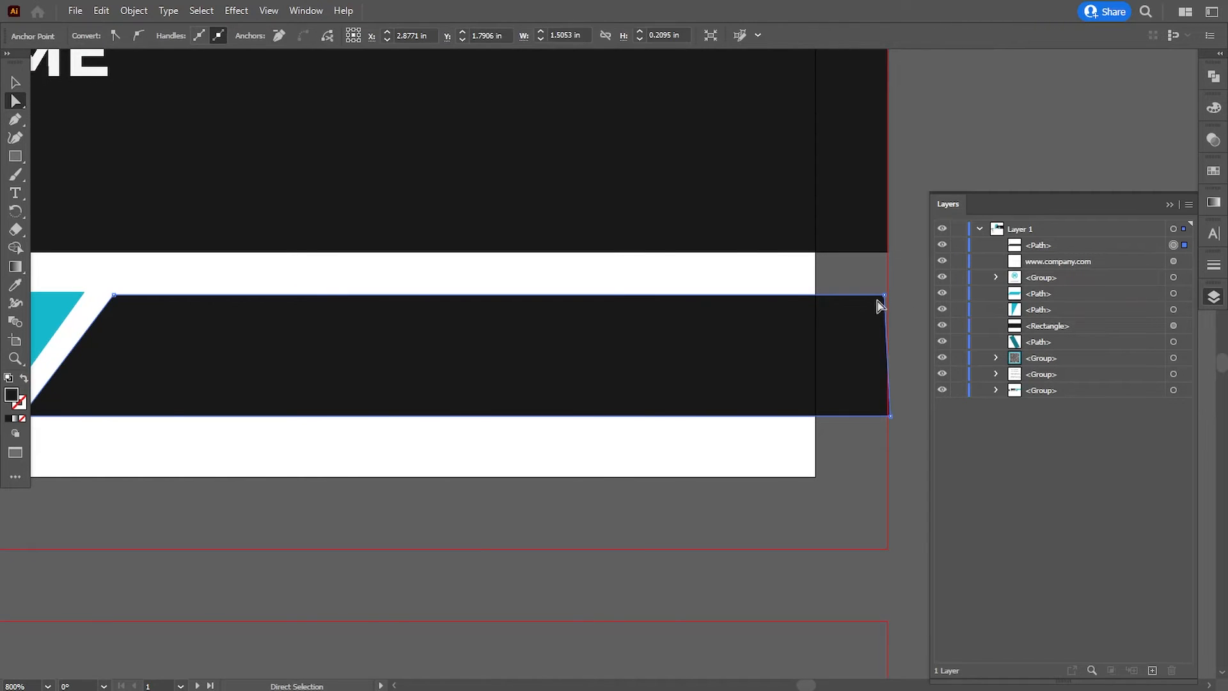
Align the dark strip's upper-right and lower-right anchor points with the right bleed edge.
left_click(885, 298)
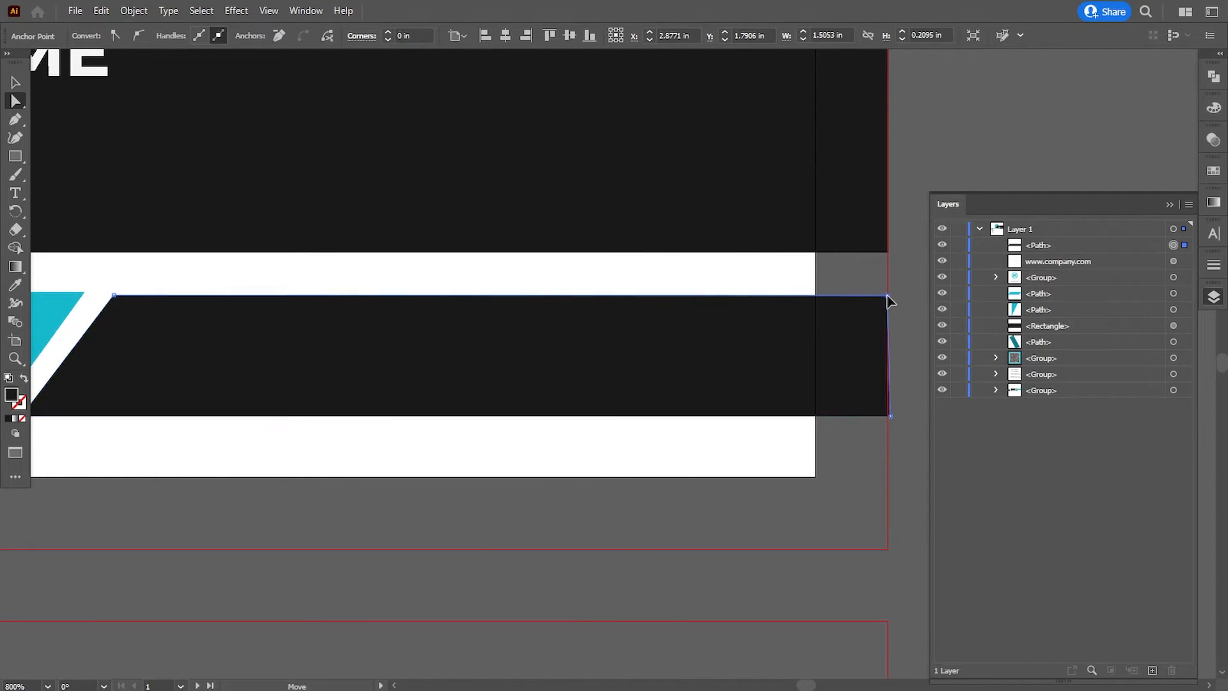
left_click(890, 416)
scroll(339, 448, "left", 3)
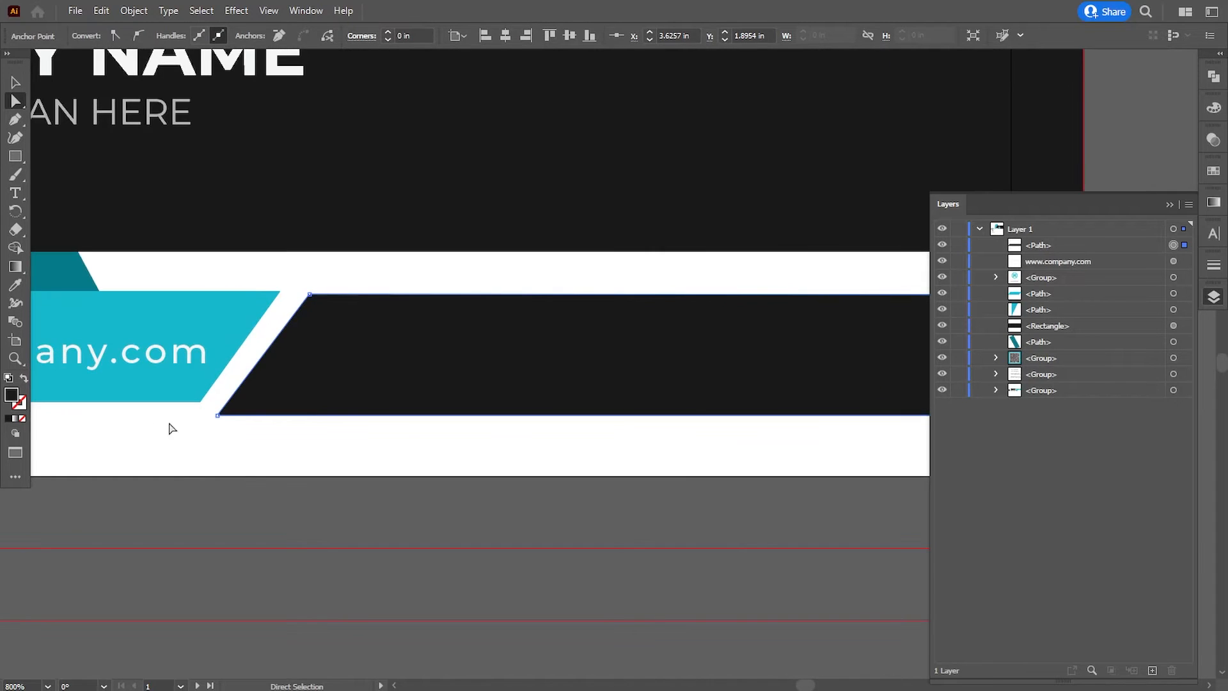
Raise the dark strip's two lower anchor points slightly to make the strip thinner.
left_click(218, 416)
scroll(826, 418, "right", 4)
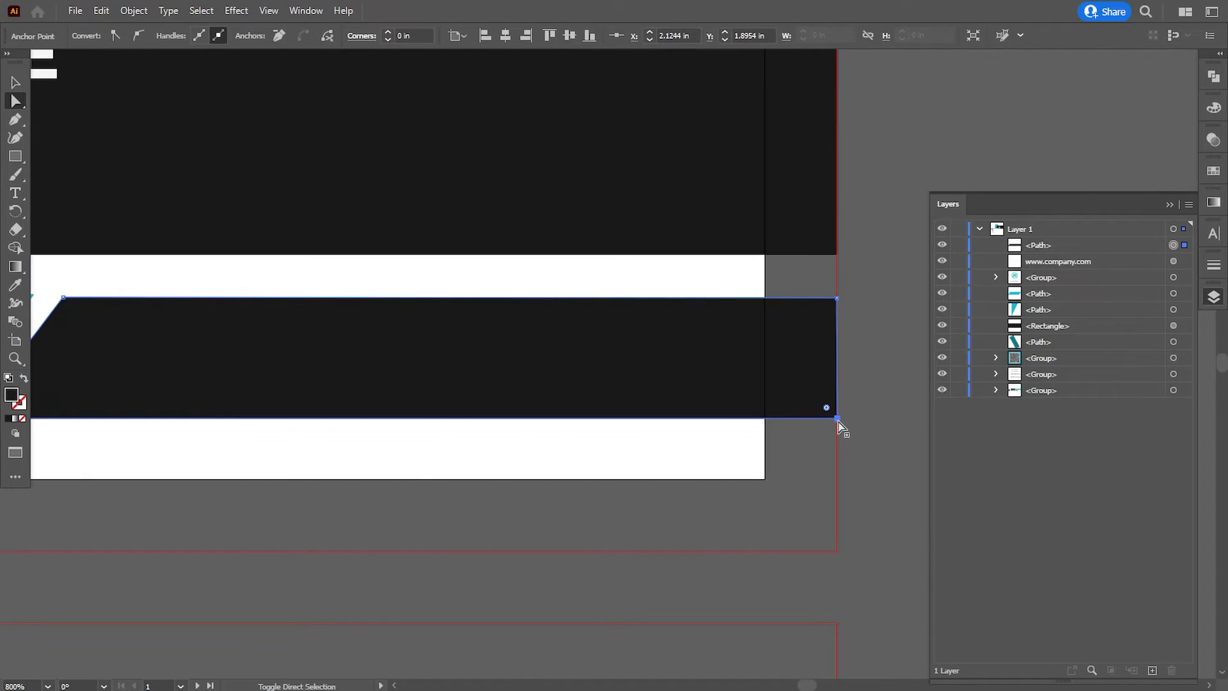
left_click(839, 419, "shift")
key("Up")
Shift the dark strip's two left anchor points so its slanted end runs parallel to the teal parallelogram with a wider gap.
left_click_drag(222, 467, 465, 474)
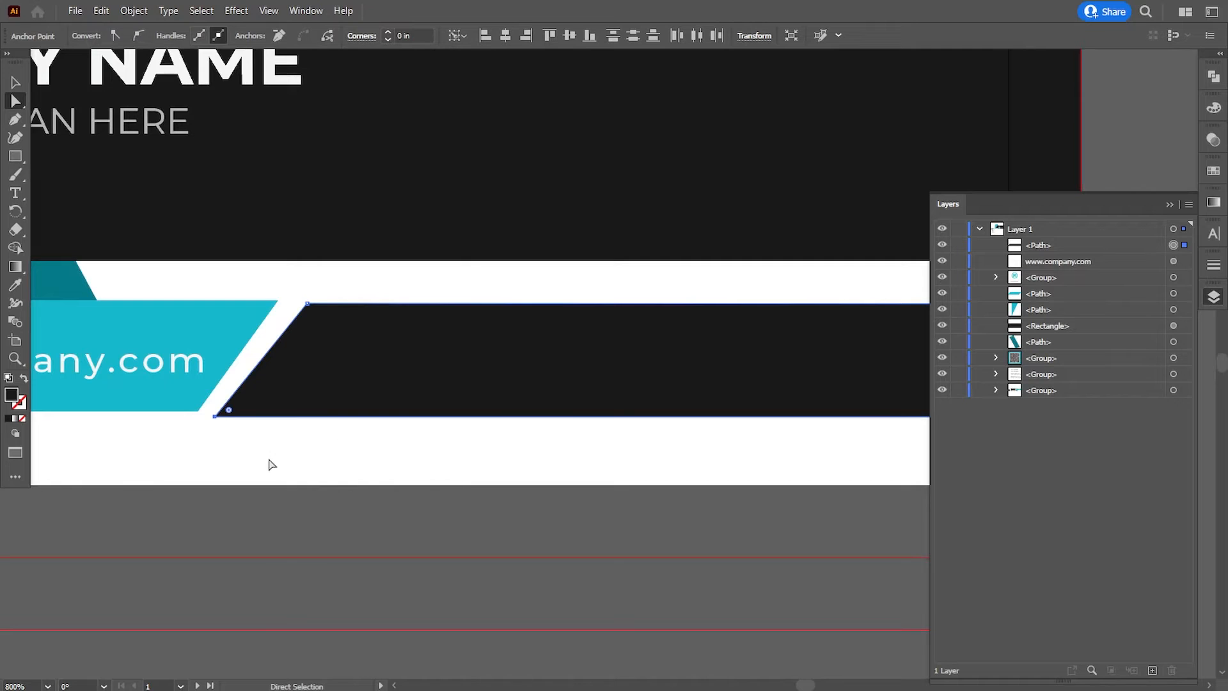
left_click_drag(215, 419, 226, 413)
left_click_drag(538, 417, 509, 442)
left_click(755, 443)
key("ctrl+minus")
key("ctrl+minus")
key("ctrl+plus")
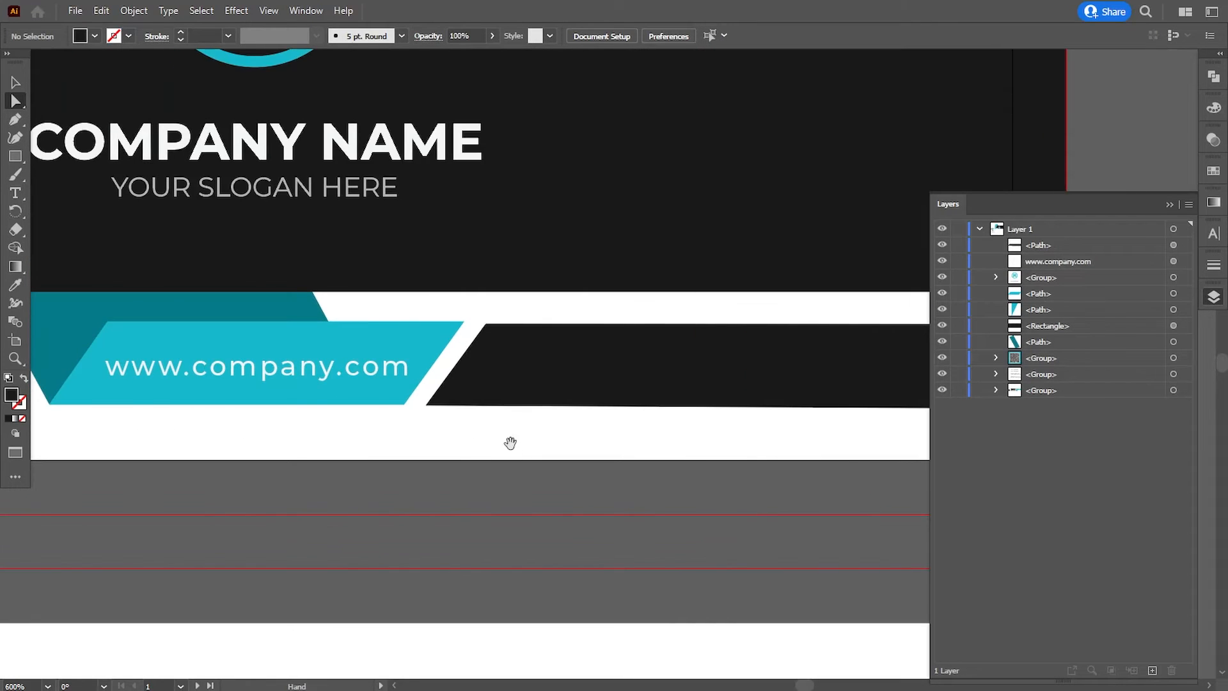
key("ctrl+plus")
key("ctrl+plus")
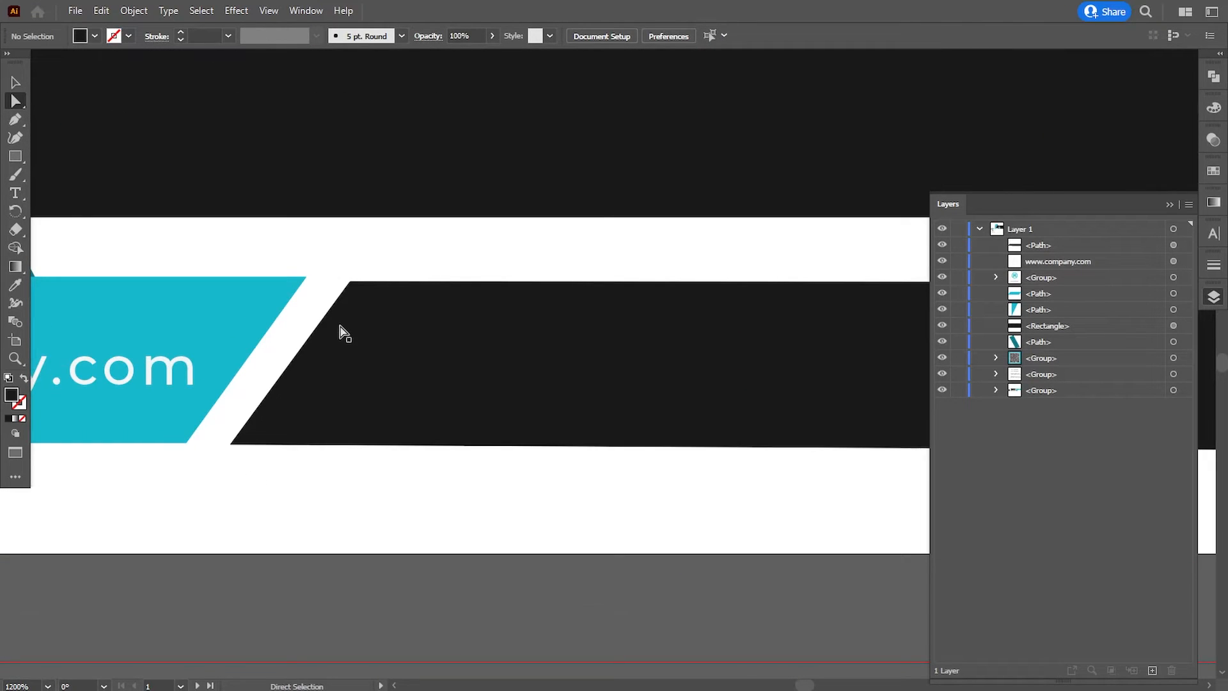
left_click_drag(230, 446, 237, 448)
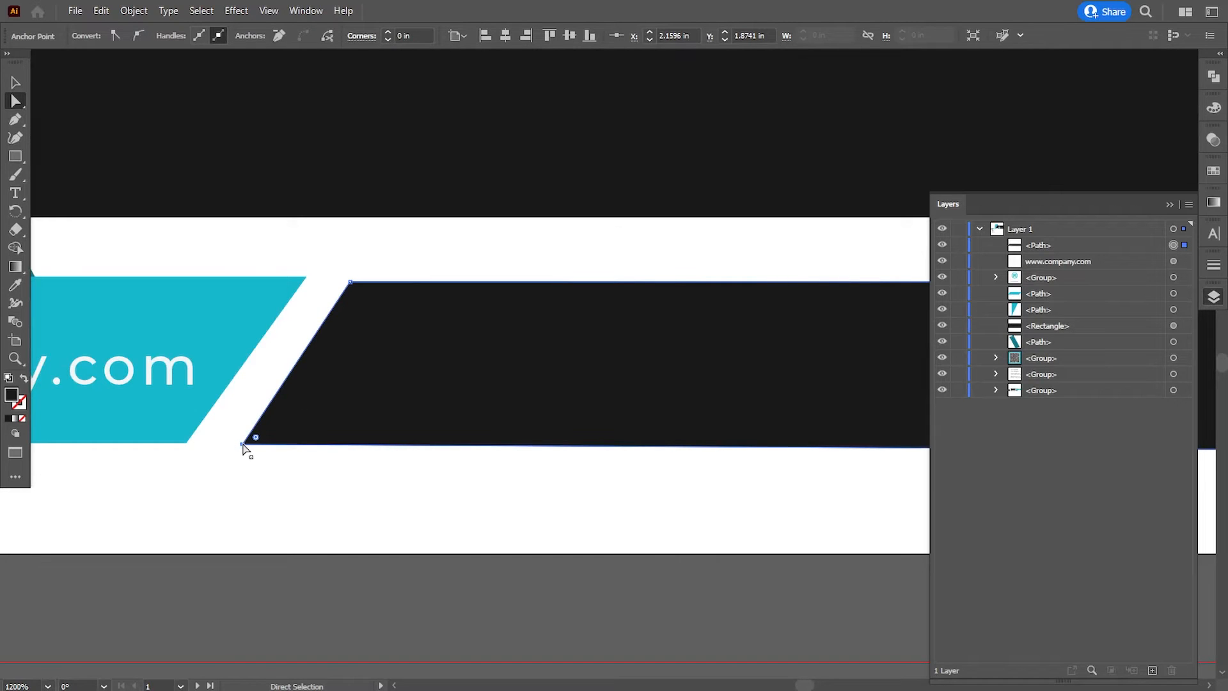
left_click_drag(346, 285, 358, 283)
left_click(384, 486)
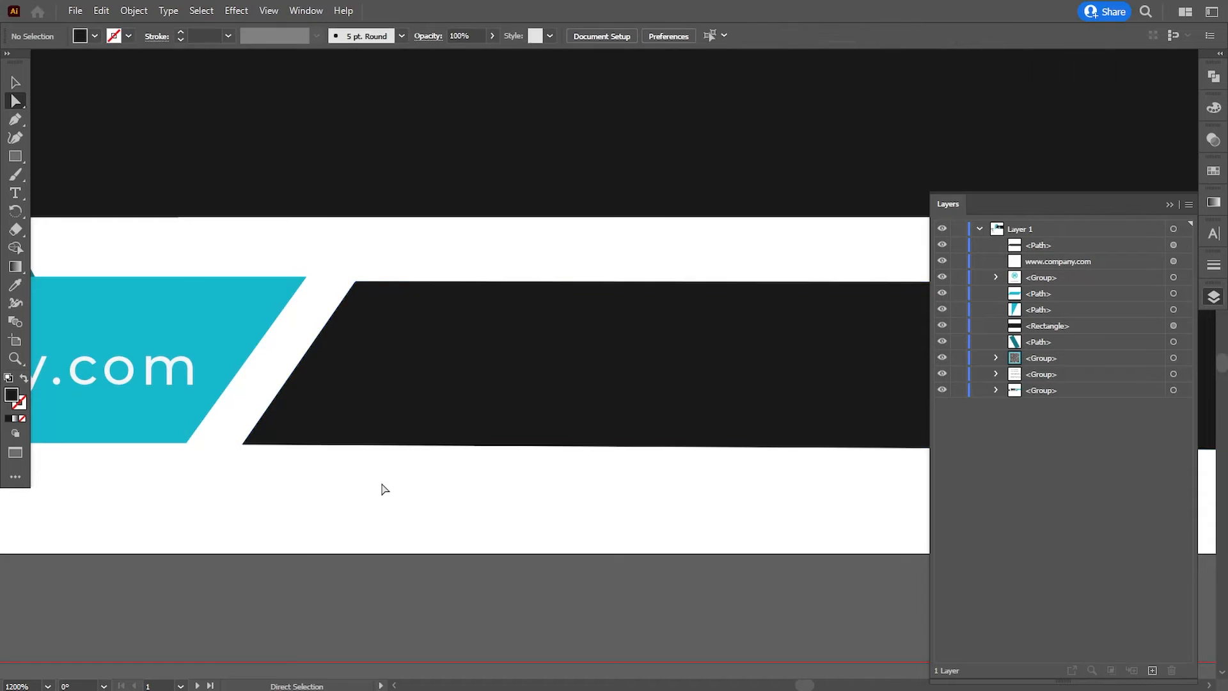
Draw a rectangle covering the first card's full bleed area and send it to the back.
key("ctrl+minus")
key("ctrl+minus")
key("ctrl+minus")
key("ctrl+minus")
key("ctrl+minus")
key("ctrl+minus")
key("ctrl+plus")
scroll(384, 368, "up", 2)
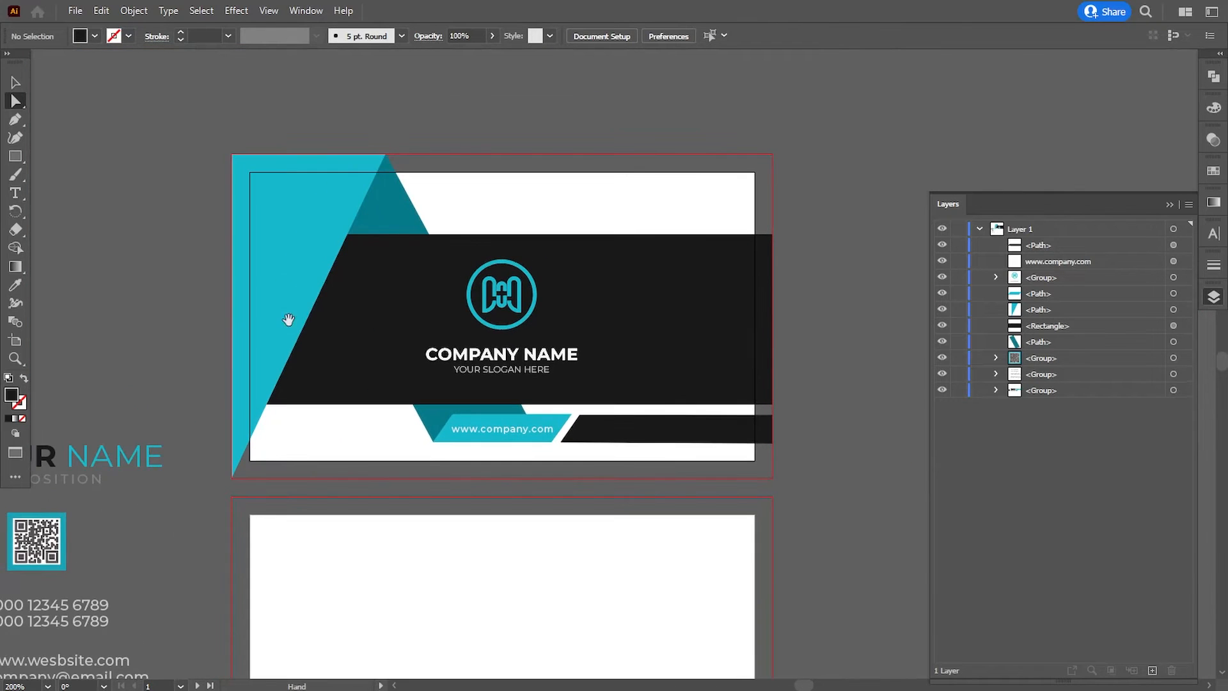
left_click(16, 156)
left_click_drag(231, 154, 773, 479)
right_click(661, 237)
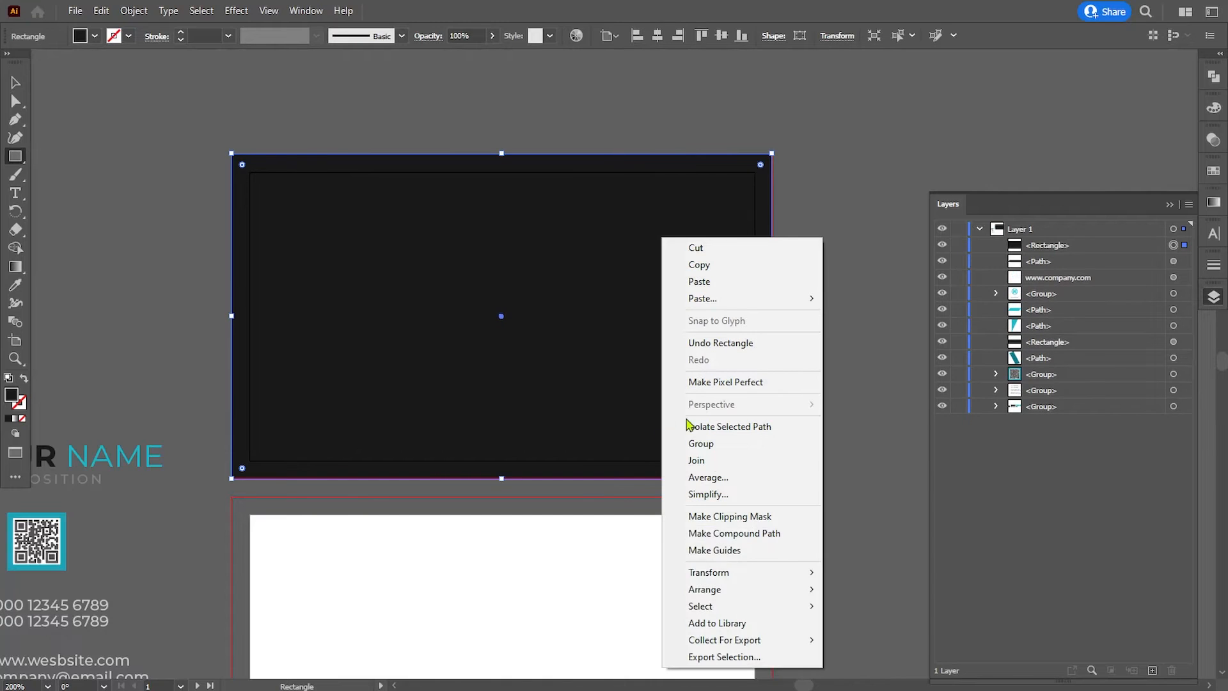
mouse_move(691, 513)
left_click(851, 579)
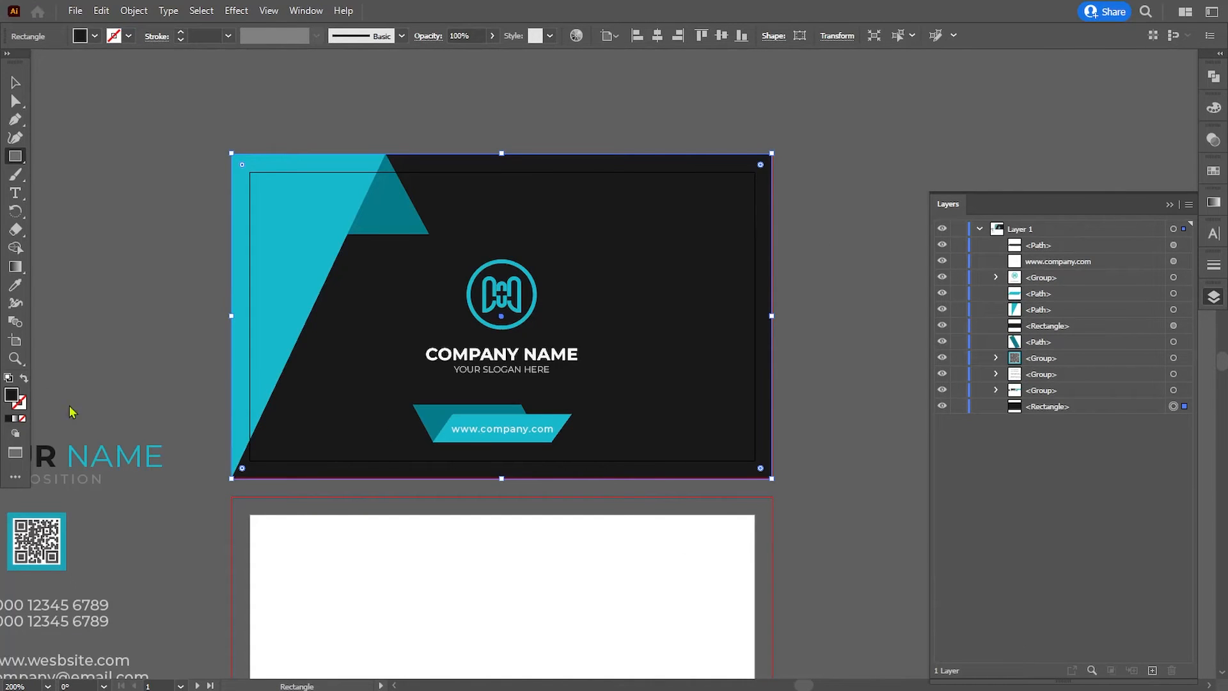
Fill the background rectangle with white (ffffff) and deselect it.
double_click(11, 396)
type("ffffff")
key("Return")
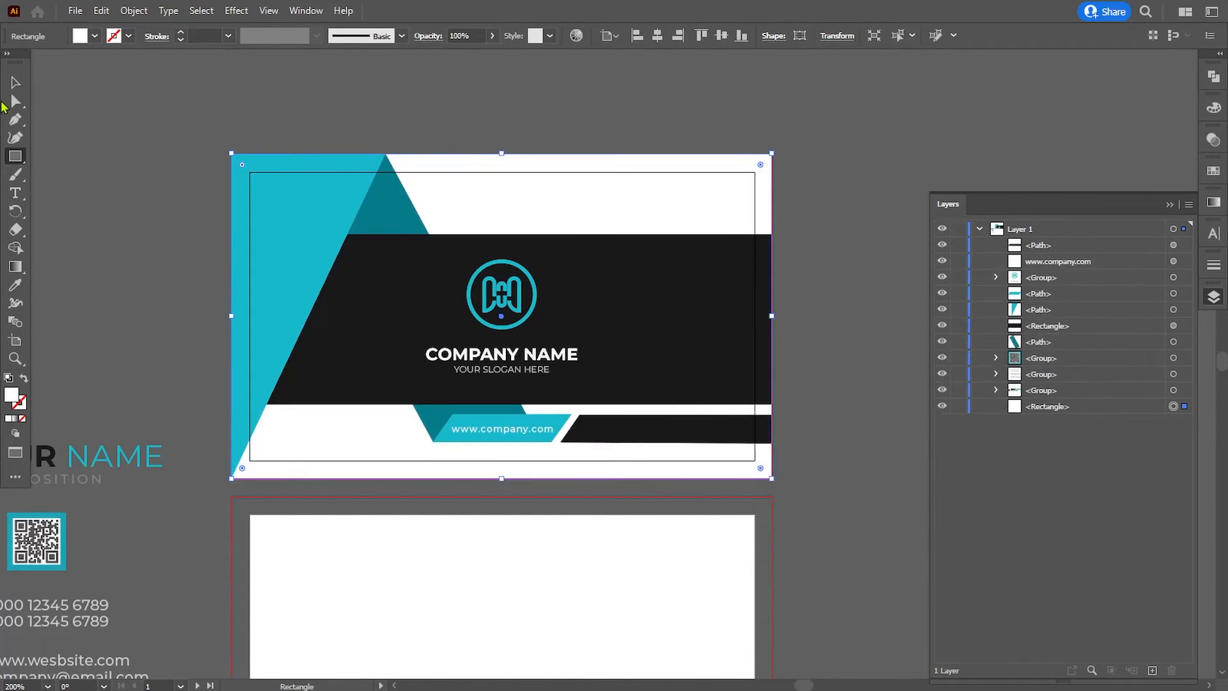
left_click(16, 82)
left_click(167, 221)
Duplicate all of the front card's artwork straight down onto the second artboard.
key("ctrl+1")
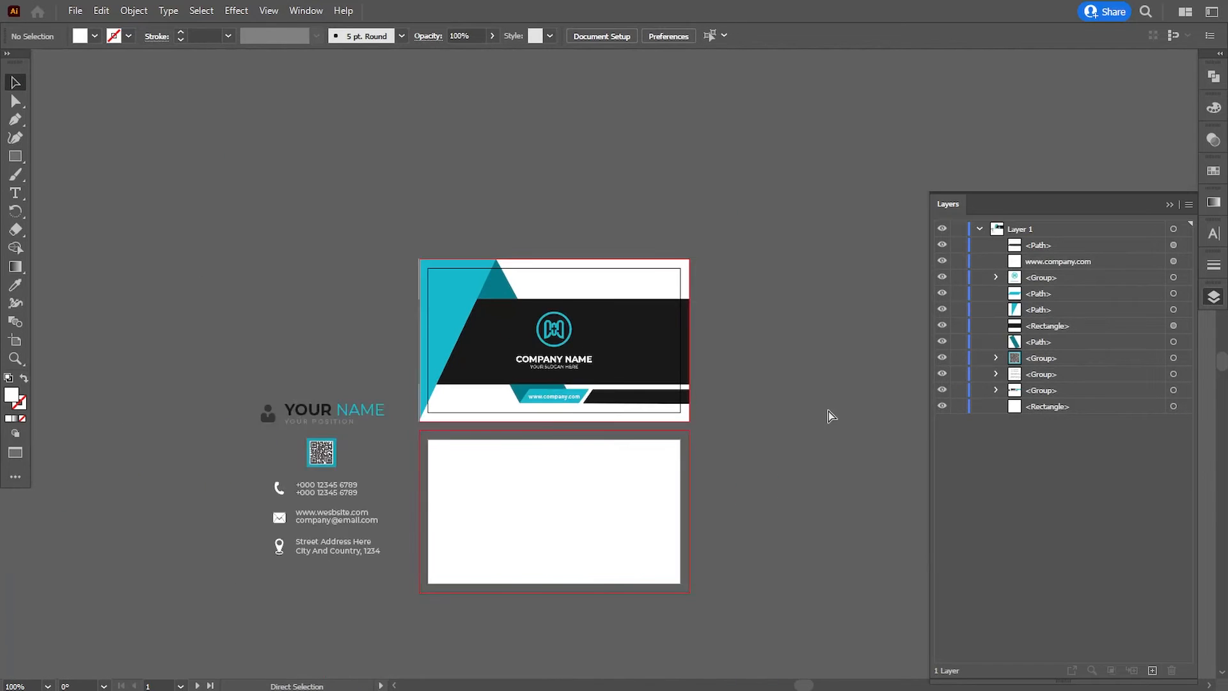
key("ctrl+plus")
left_click_drag(763, 454, 765, 392)
left_click_drag(659, 469, 670, 462)
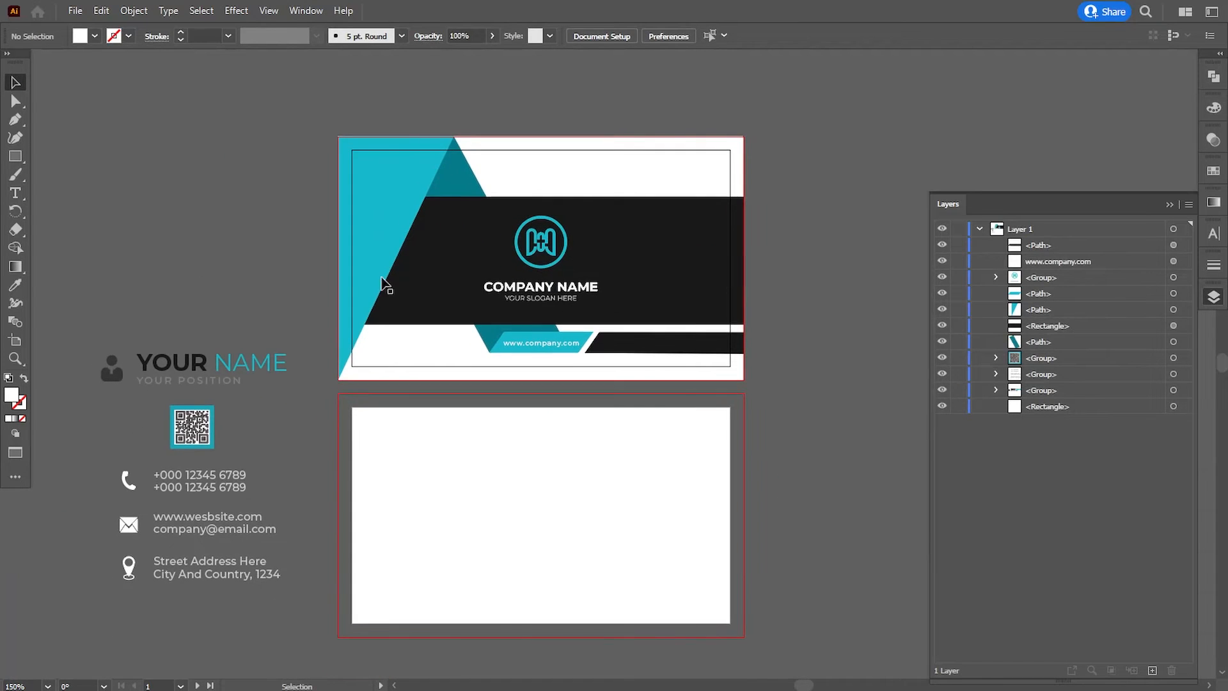
left_click_drag(325, 133, 783, 357)
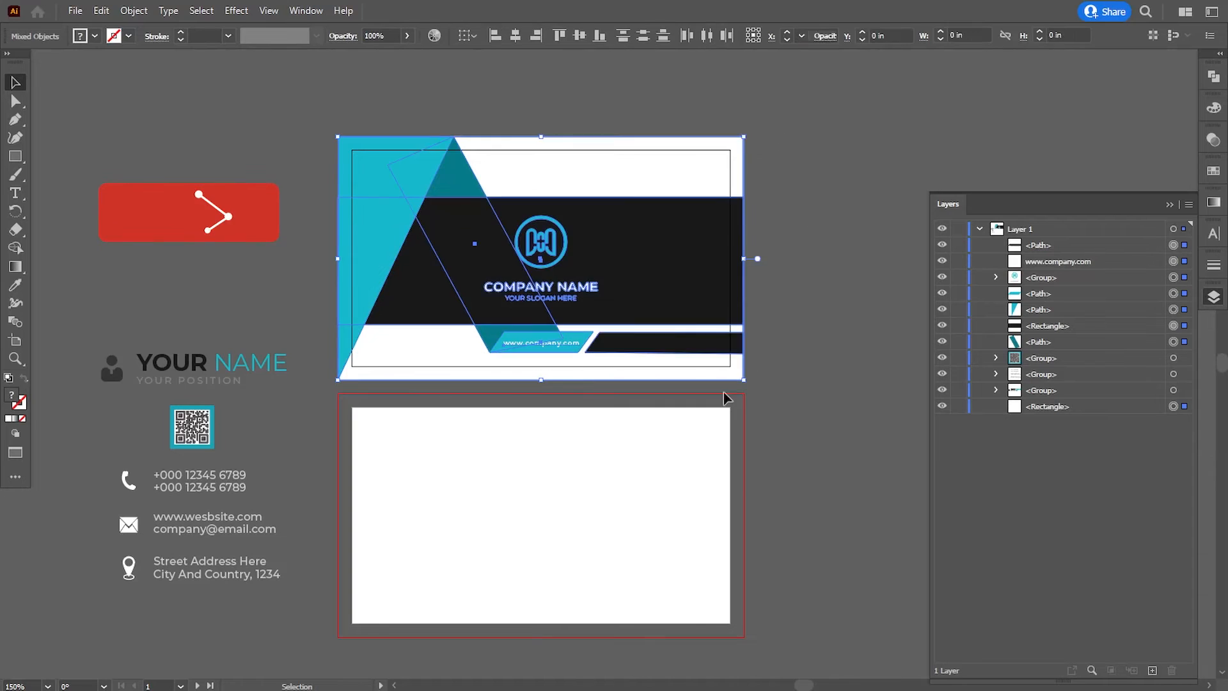
left_click_drag(558, 259, 555, 518)
left_click(786, 457)
Scale down the second card's logo group and place it at the right end of the dark band.
scroll(785, 457, "down", 2)
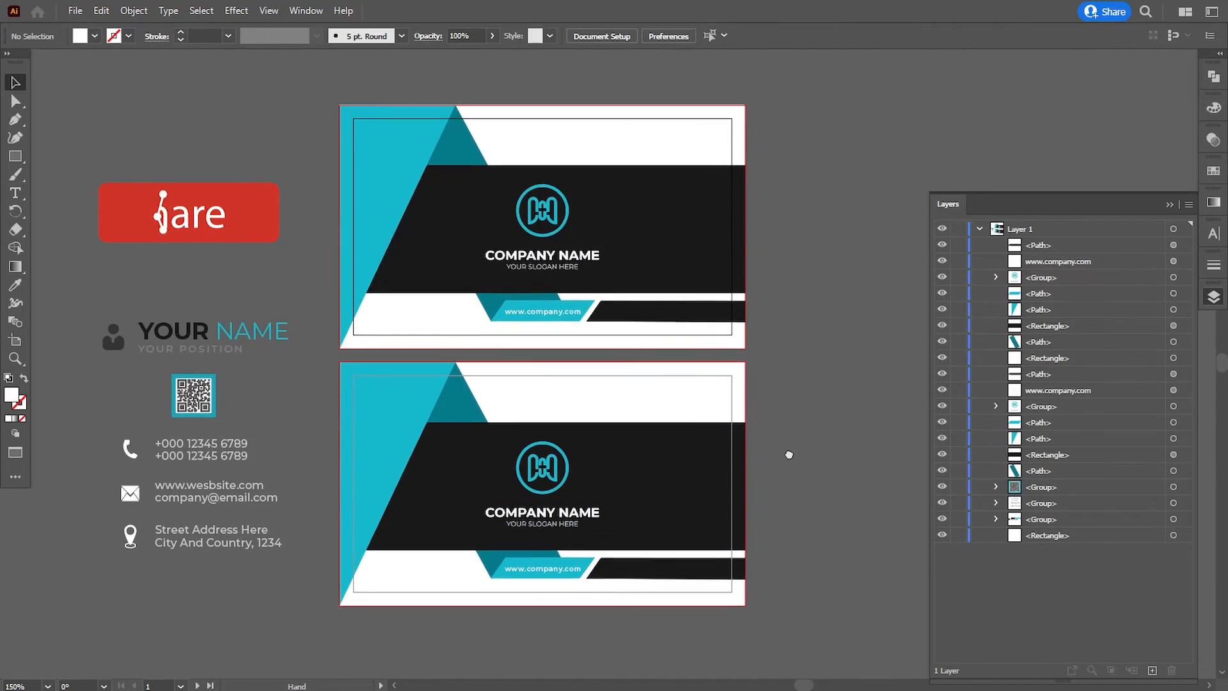
left_click(556, 480)
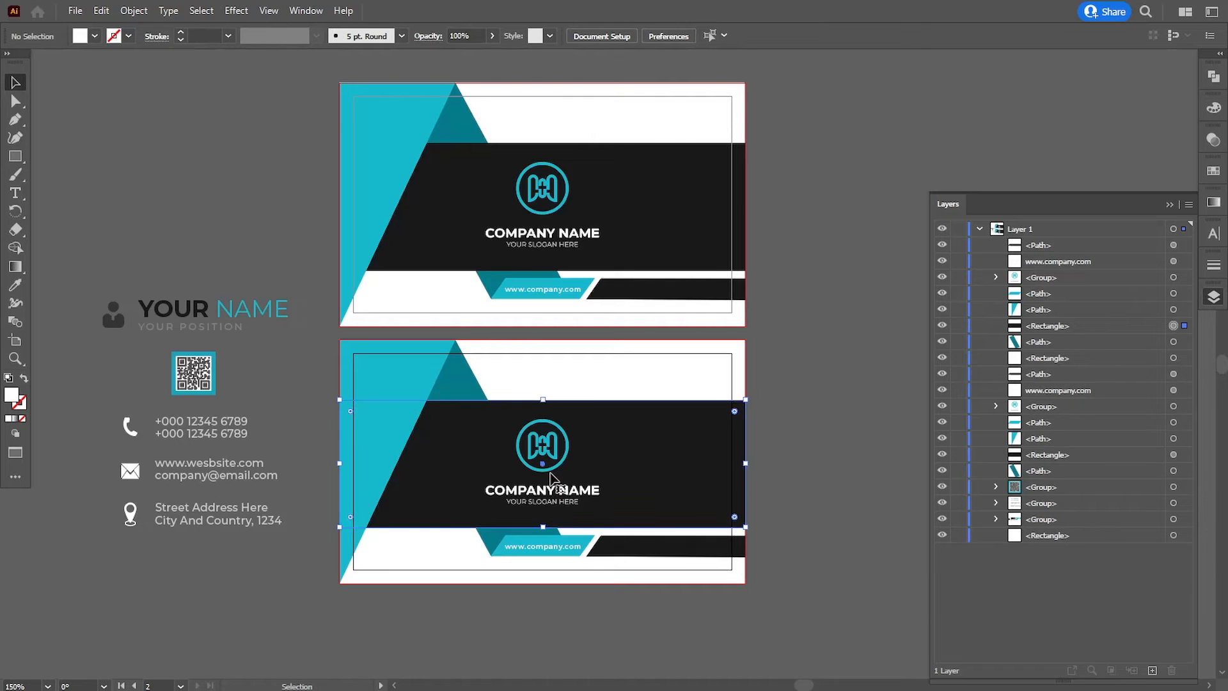
left_click(561, 456)
left_click_drag(598, 421, 684, 460)
left_click(787, 472)
scroll(517, 544, "down", 2)
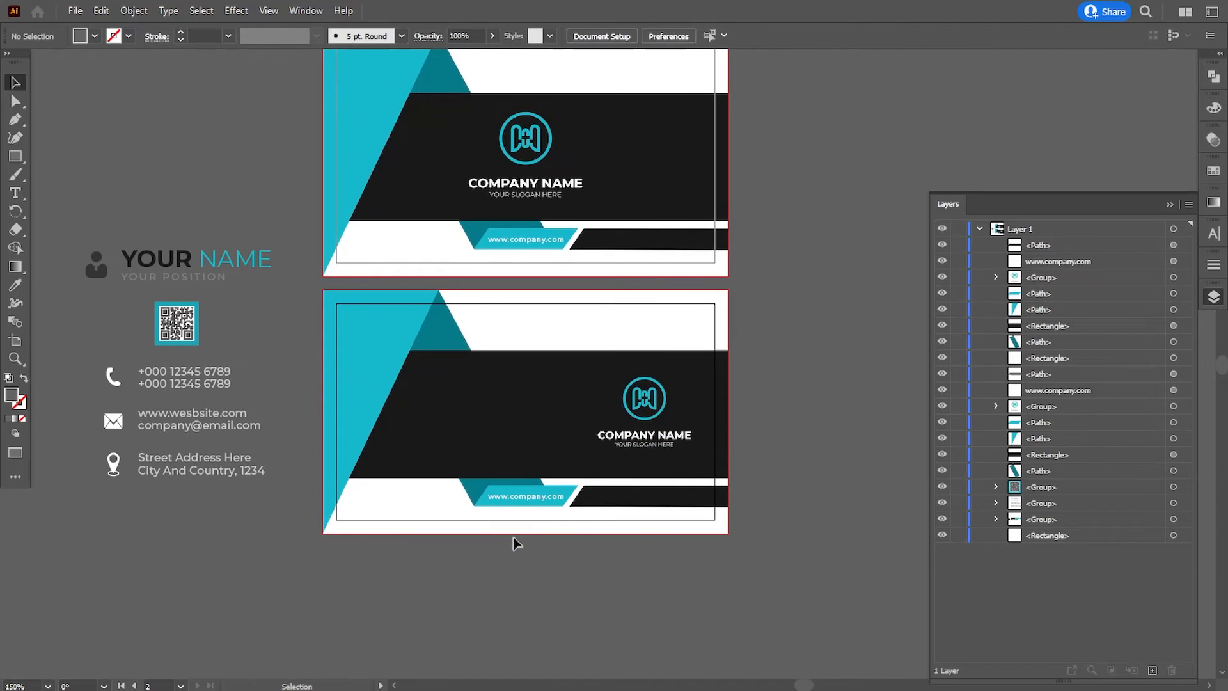
left_click(512, 502)
key("Delete")
scroll(543, 557, "up", 1)
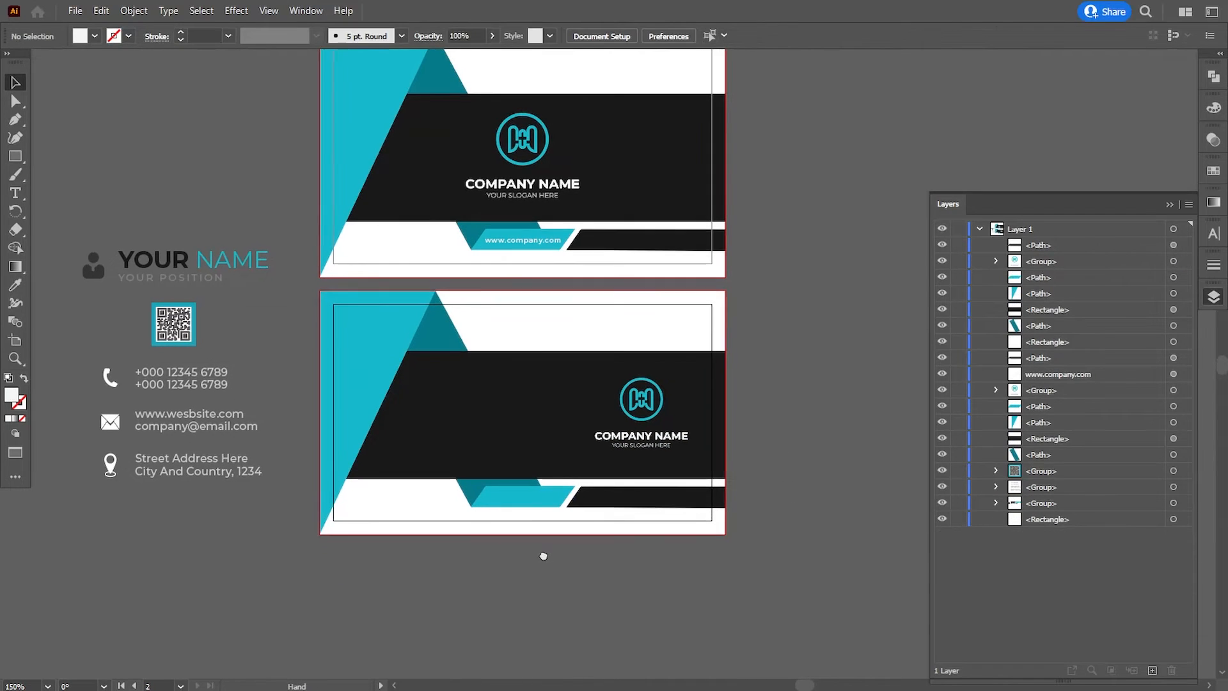
Shift the second card's light teal parallelogram, large teal triangle and dark teal diagonal strip together to the left, past the card's edge.
left_click(510, 512)
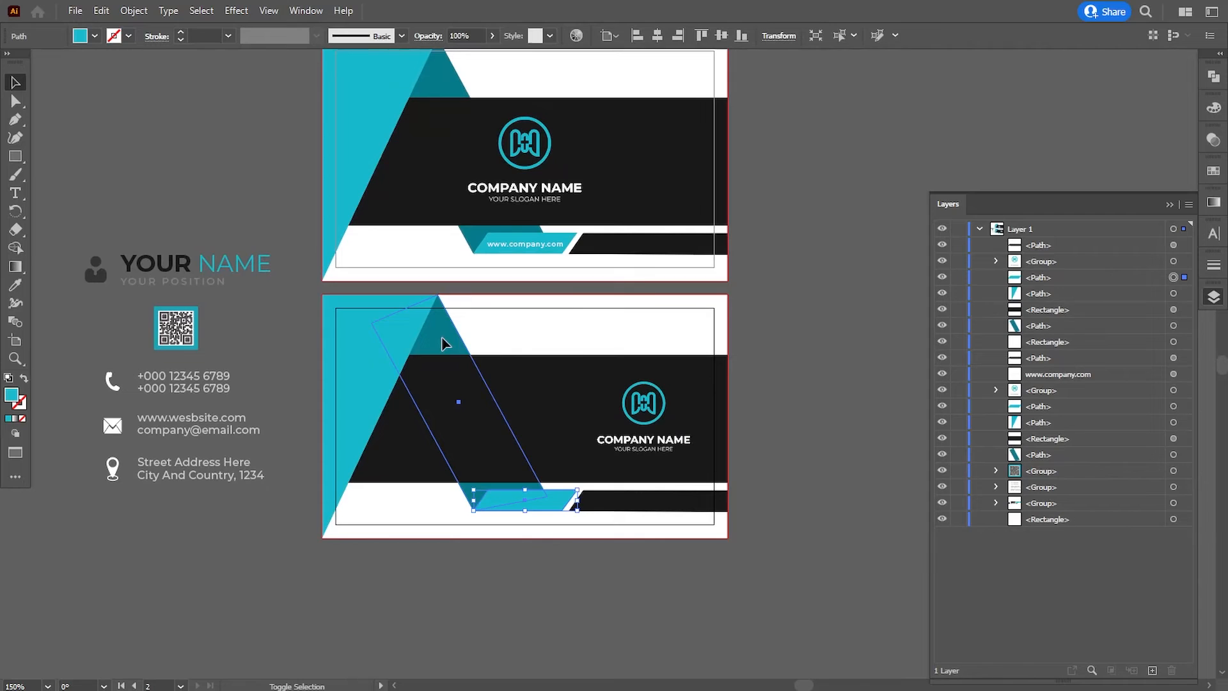
left_click(356, 356, "shift")
key("Left")
key("Left")
key("Left")
key("Left")
key("Left")
key("Left")
key("Left")
key("Left")
key("Left")
key("Left")
key("Left")
key("Left")
key("Left")
key("Left")
key("Left")
key("Left")
key("Left")
key("Left")
key("Left")
key("Left")
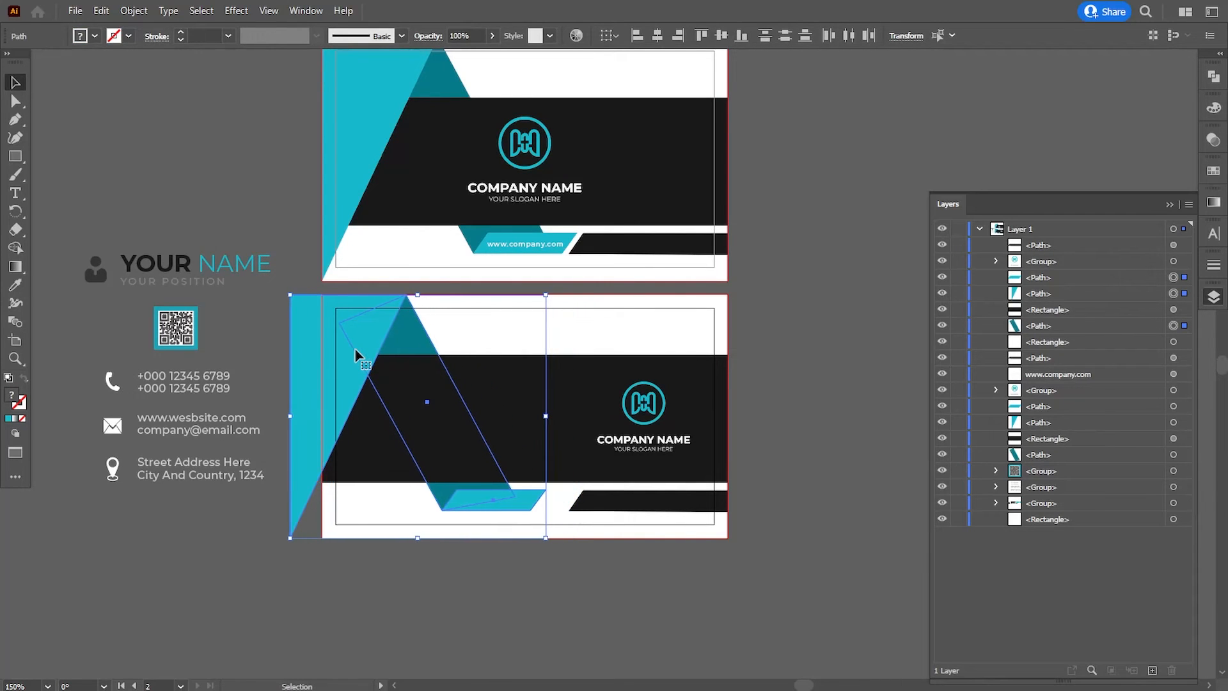
key("Left")
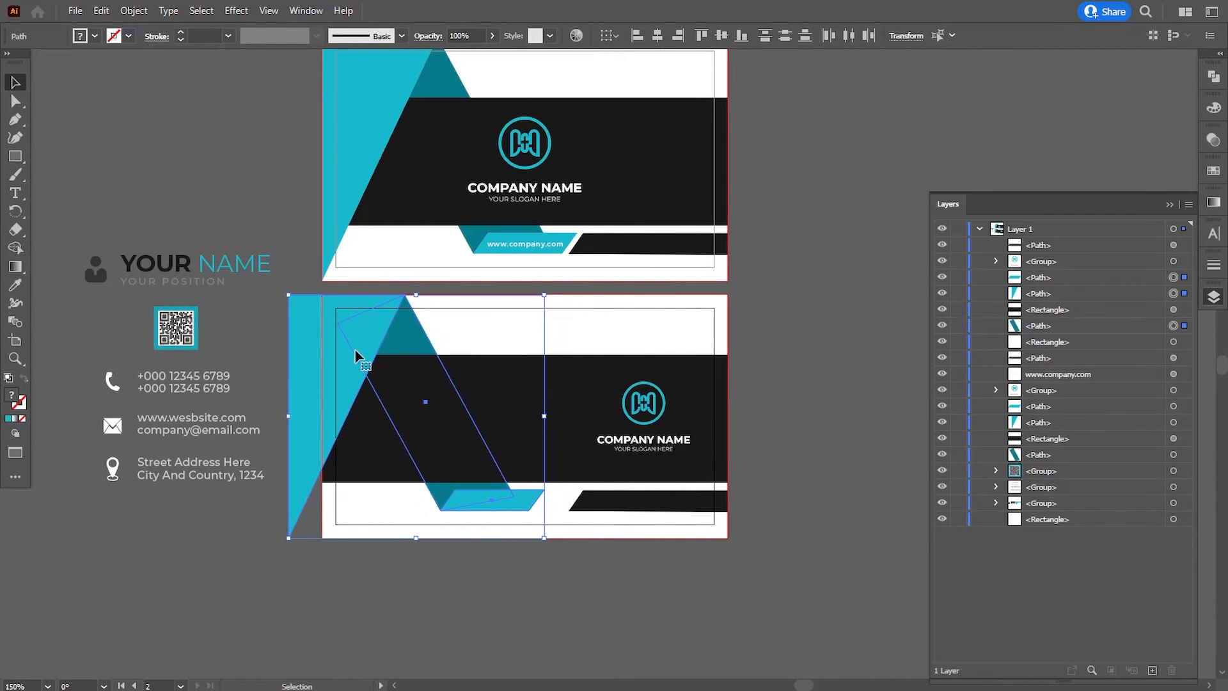
key("Left")
key("Left")
key("Left")
key("Left")
key("Left")
key("Left")
key("Left")
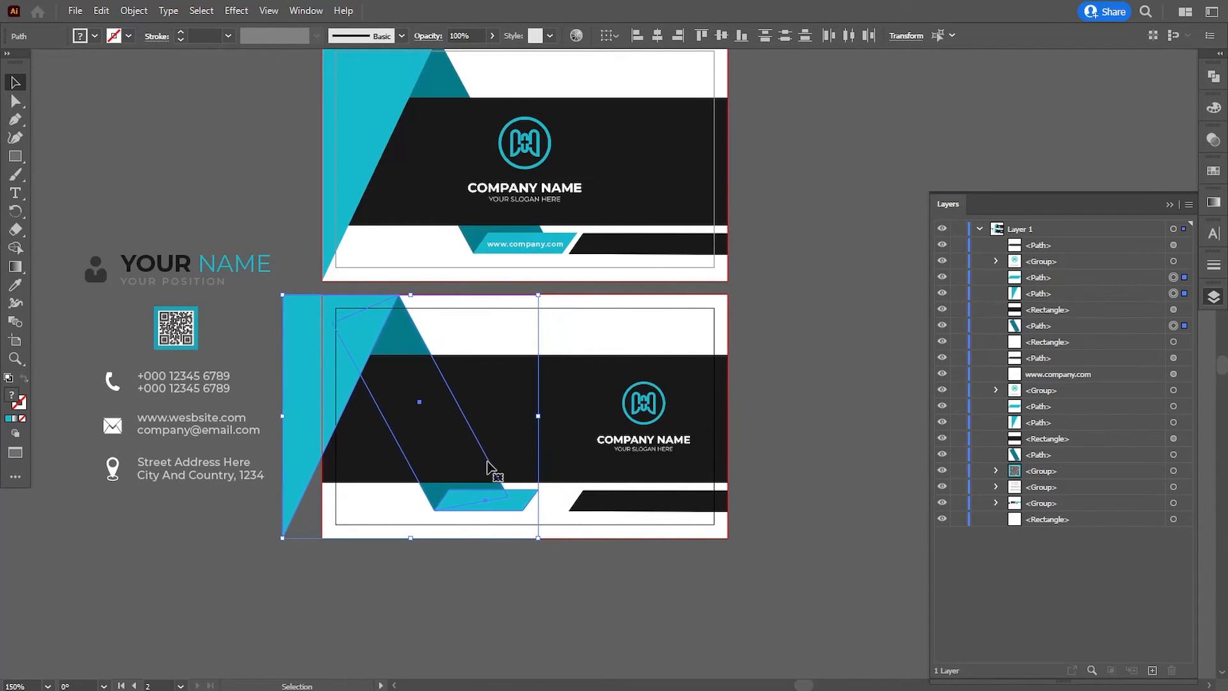
left_click(467, 563)
Move the name-and-position group onto the second card's upper white band and bring it to the front.
left_click_drag(152, 274, 500, 324)
right_click(519, 325)
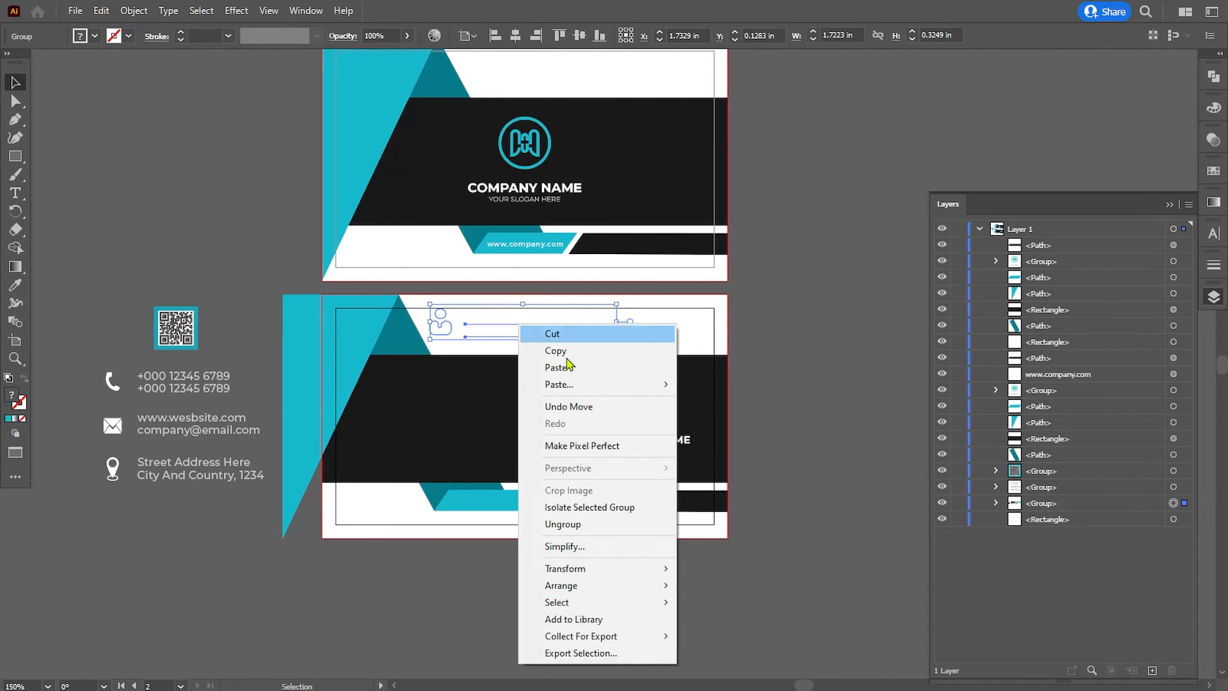
mouse_move(581, 588)
left_click(723, 584)
Scale the name-and-position group down to about 1.35 in wide, center it vertically in the white band and nudge it toward the dark teal strip.
key("ctrl+plus")
left_click_drag(641, 422, 684, 277)
left_click(1169, 205)
key("Down")
key("Down")
key("Down")
key("Down")
key("Down")
key("Down")
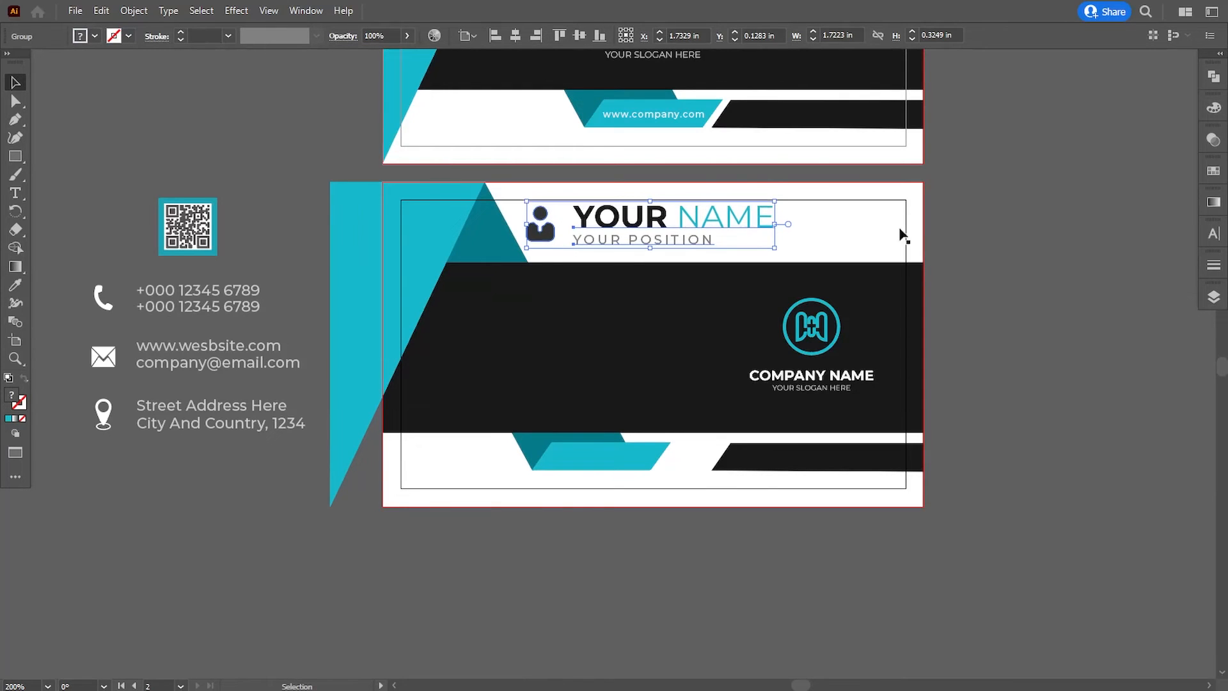
left_click_drag(772, 204, 749, 213)
key("Down")
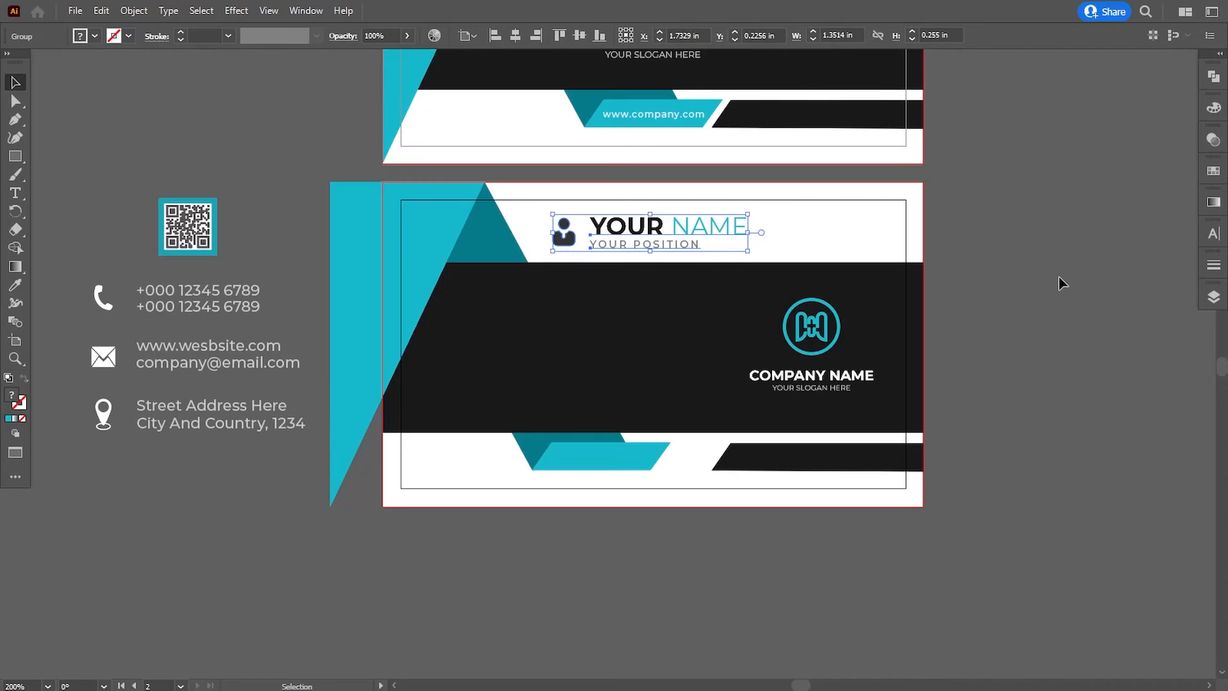
key("Left")
key("Left")
key("Left")
key("Left")
key("Left")
key("Left")
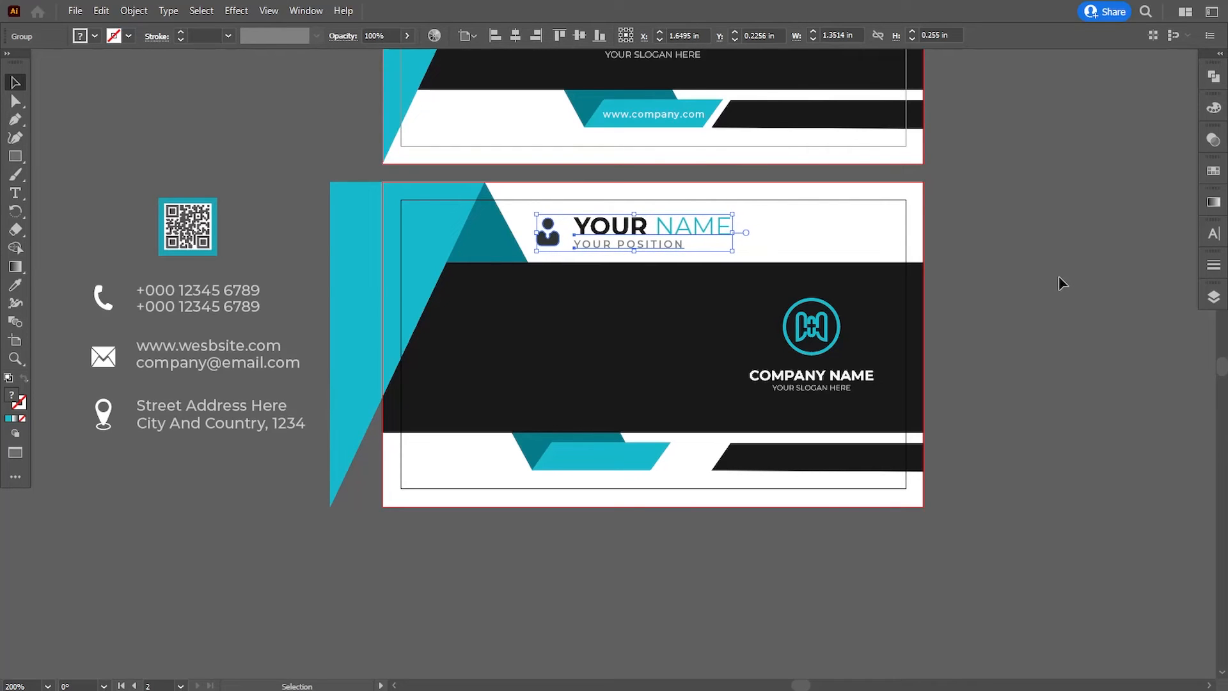
key("Left")
key("Left")
key("Left")
key("Left")
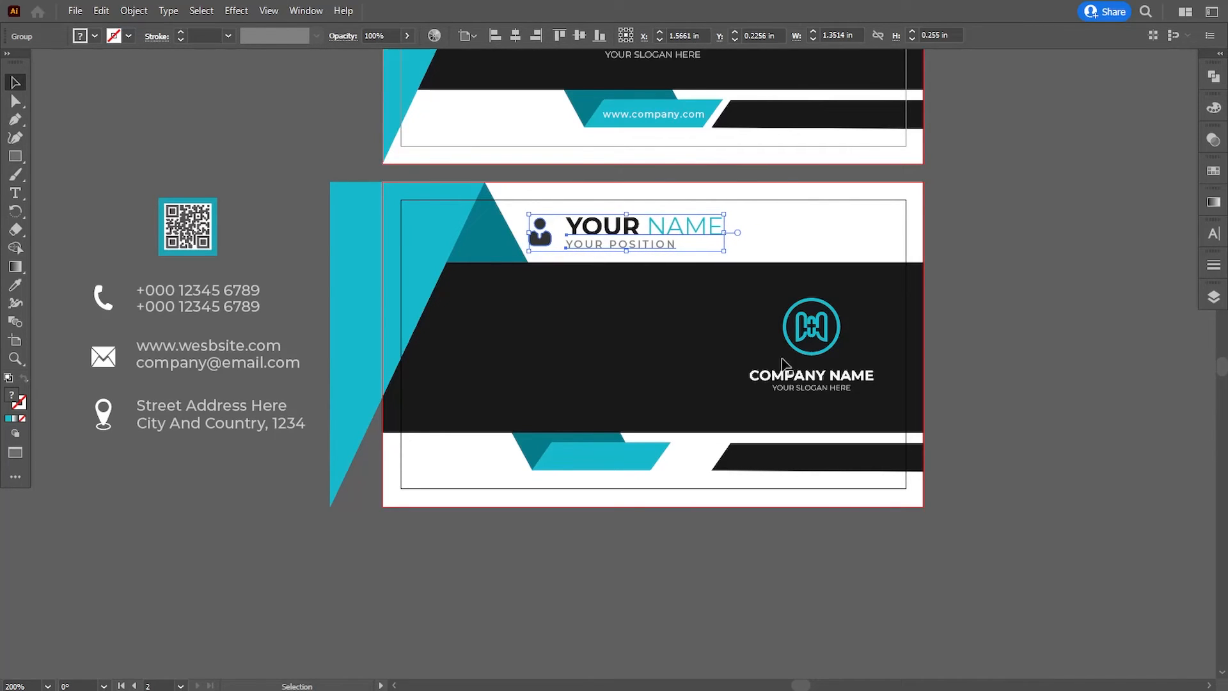
Nudge the second card's three teal shapes slightly farther left, away from the person icon.
left_click(602, 469)
left_click(474, 245, "shift")
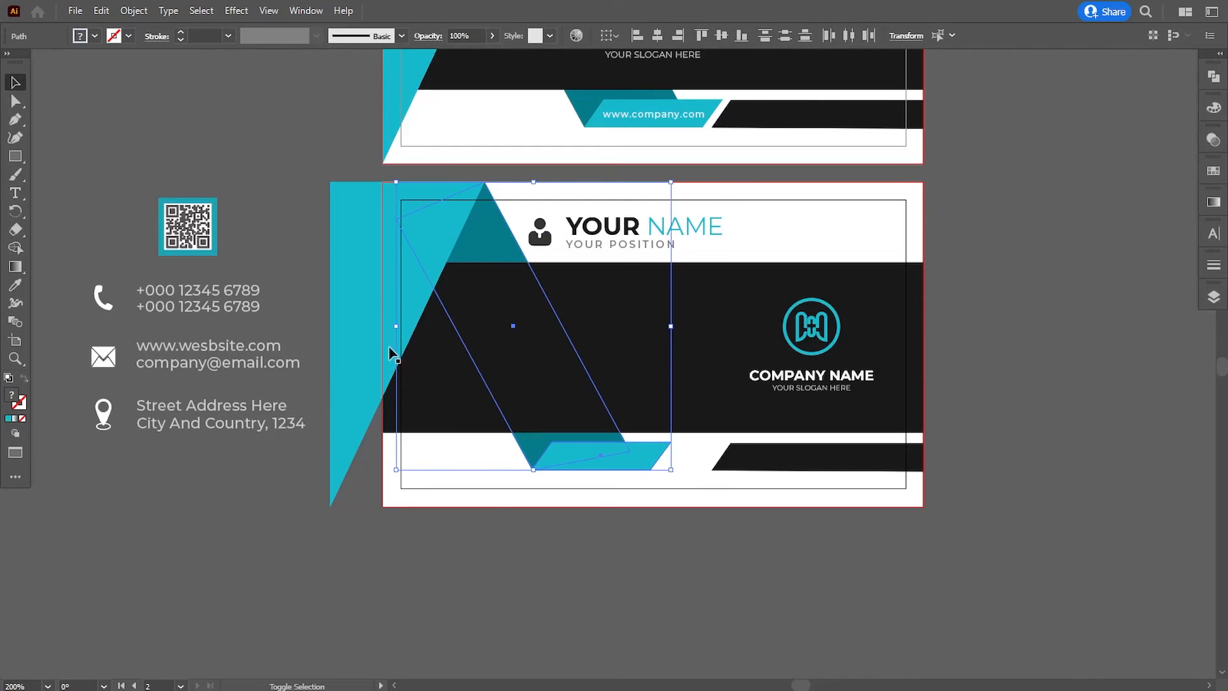
left_click(375, 346, "shift")
key("Left")
key("Left")
key("Left")
key("Left")
key("Left")
left_click(1002, 382)
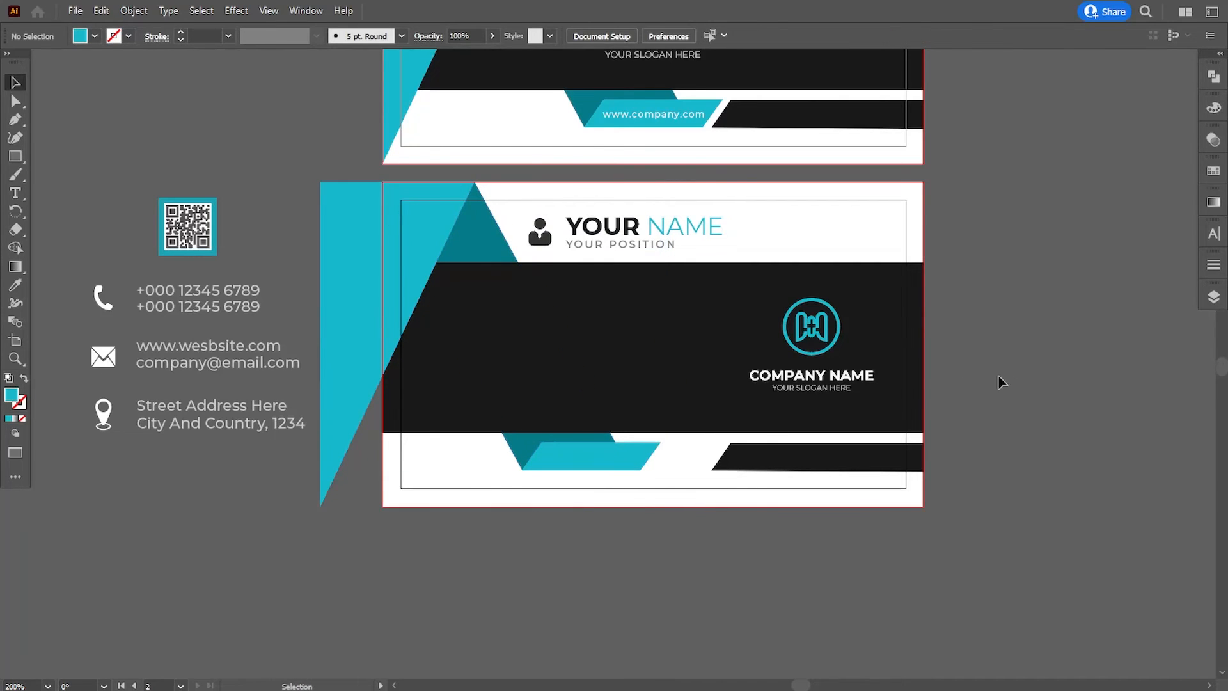
Try to adjust the upper-right corner point of the second card's light teal parallelogram.
key("a")
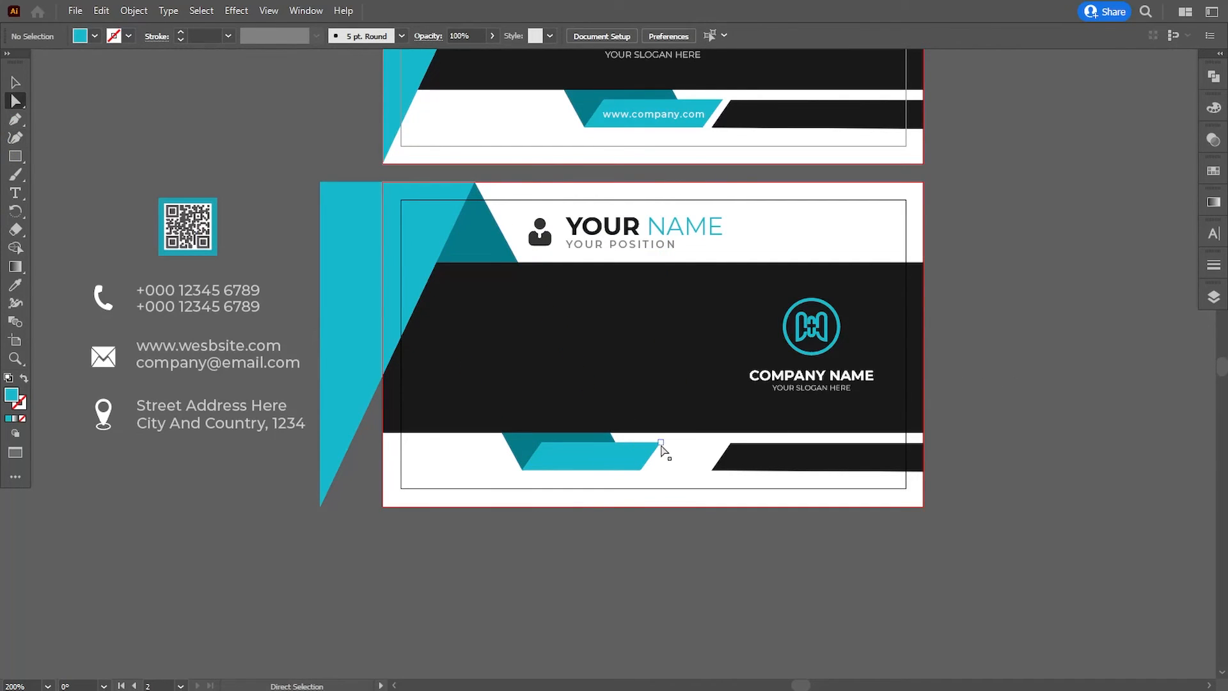
left_click(662, 447)
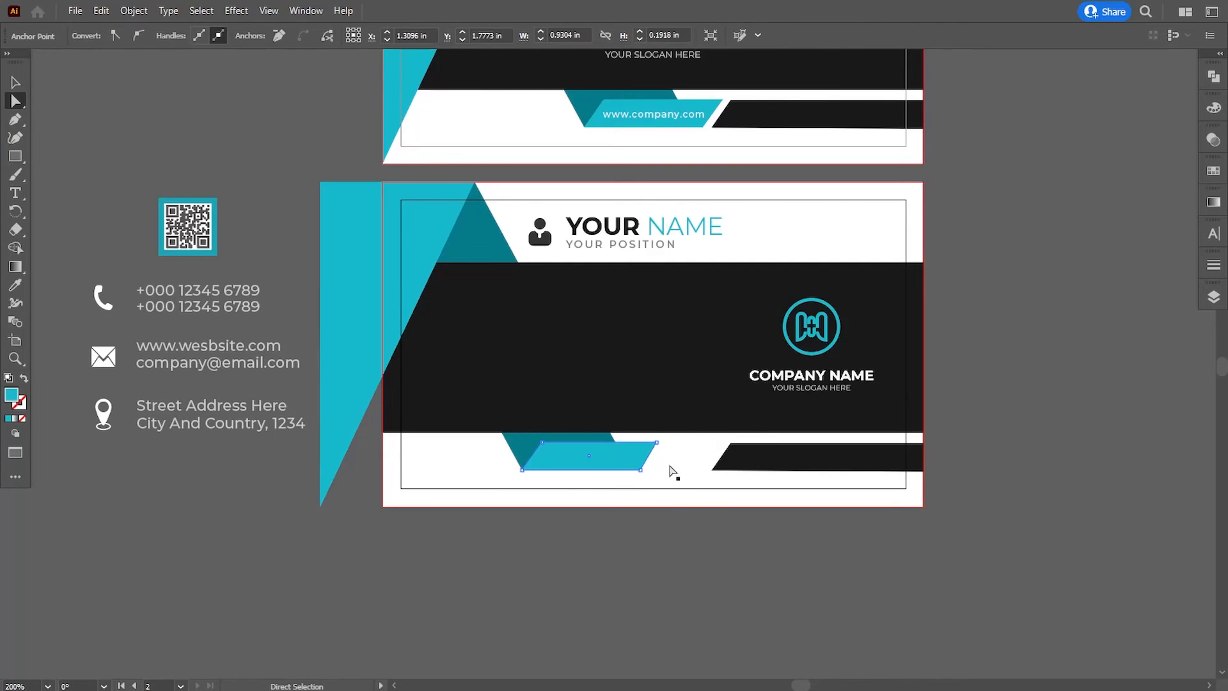
key("Right")
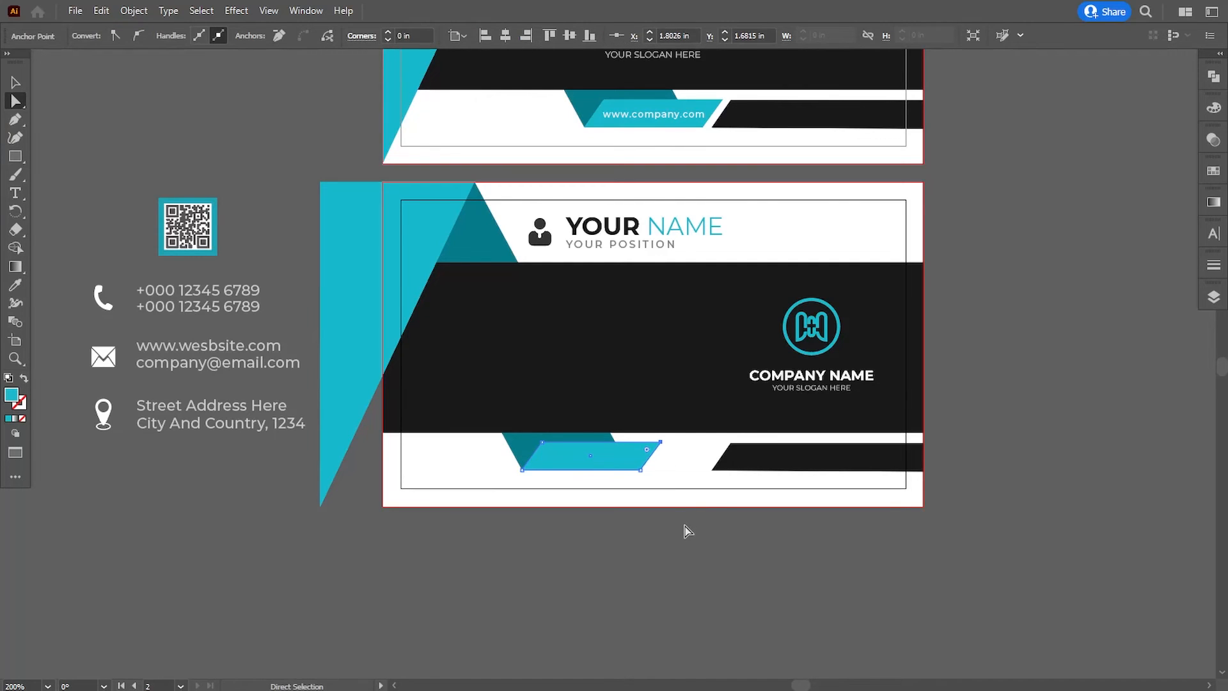
left_click(687, 531)
Place the contact-details group on the second card's dark band, bring it to the front and scale it to about 1.32 in wide.
left_click(15, 82)
left_click(165, 371)
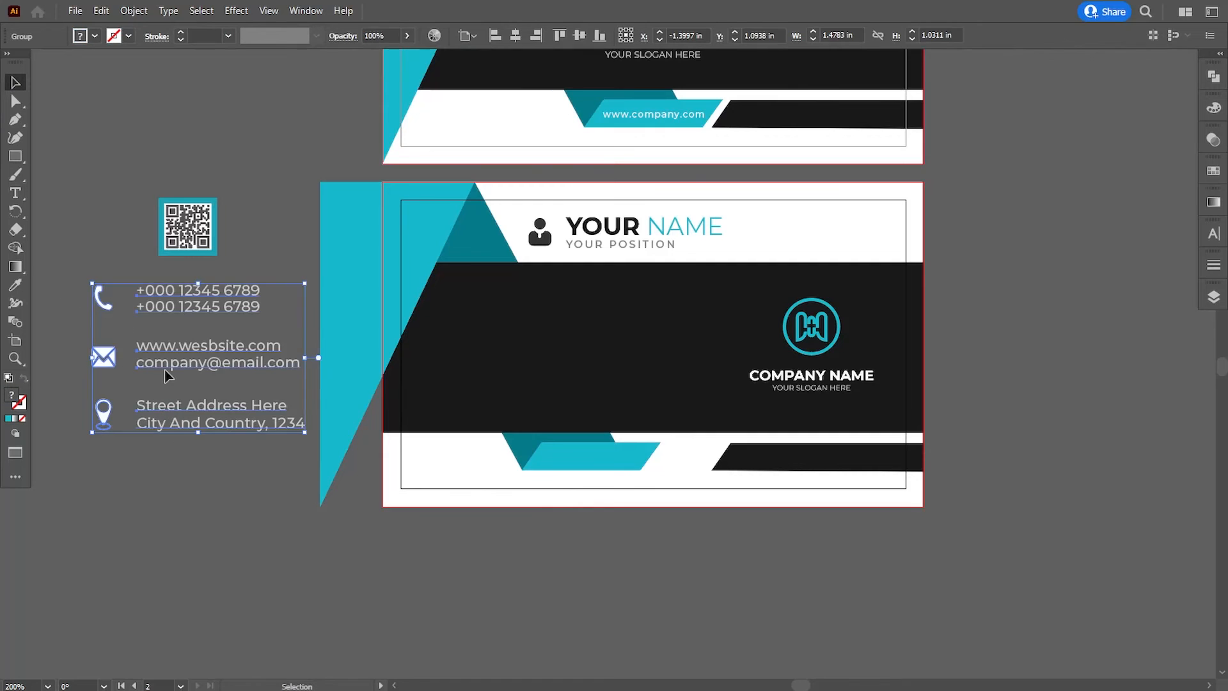
left_click_drag(164, 369, 554, 362)
right_click(554, 363)
mouse_move(678, 275)
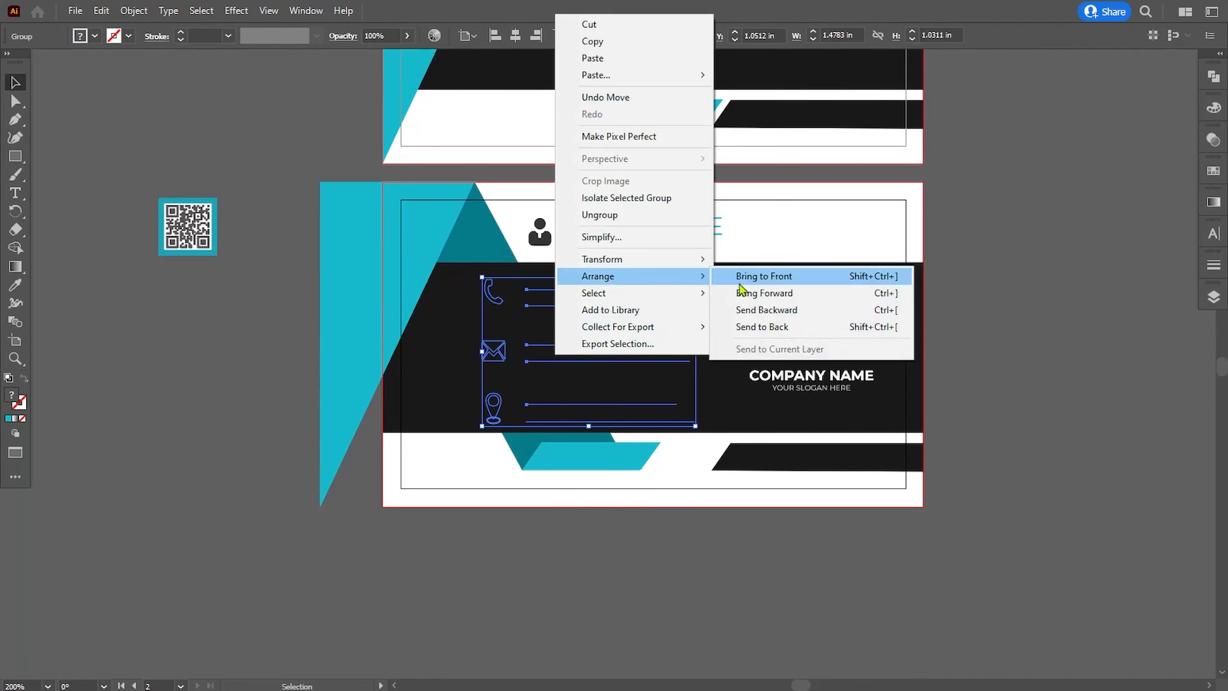
left_click(740, 285)
left_click_drag(696, 278, 684, 285)
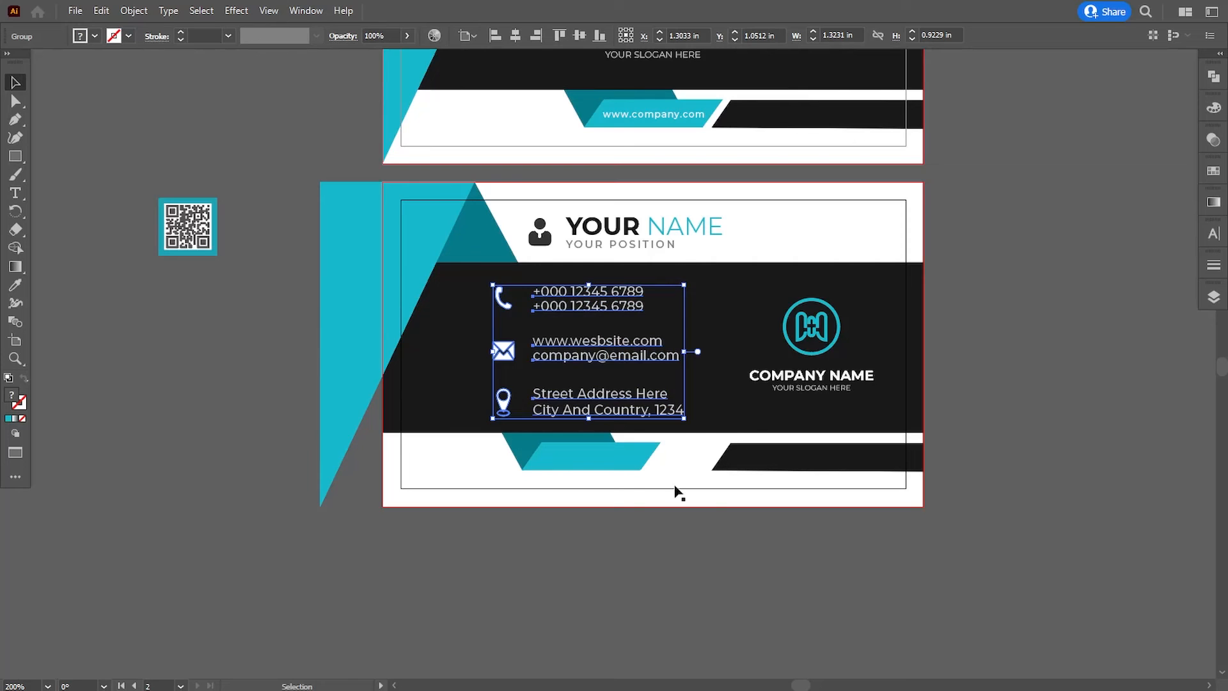
left_click(631, 546)
Move the three teal shapes farther left to clear the contact icons, and align the name group with the contact details.
left_click(549, 467)
left_click(348, 337, "shift")
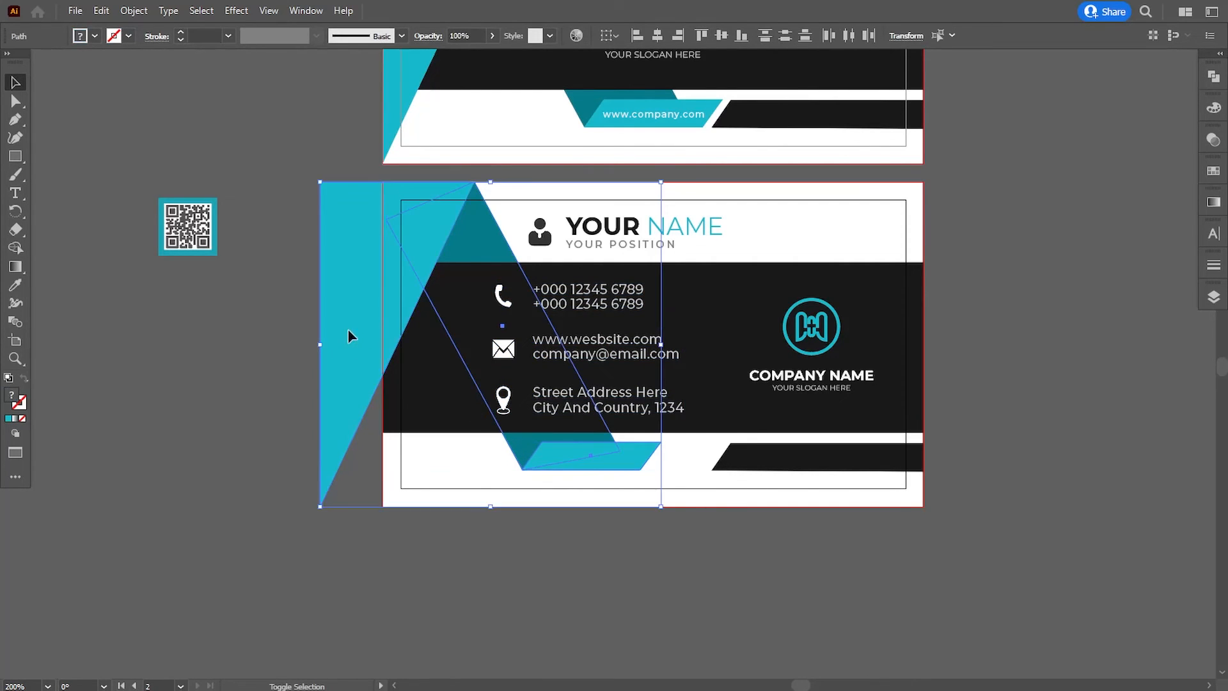
key("Left")
key("Left")
key("Left")
key("Left")
key("Left")
key("Left")
key("Left")
key("Left")
key("Left")
key("Left")
key("Left")
key("Left")
key("Left")
key("Left")
key("Left")
key("Left")
key("Left")
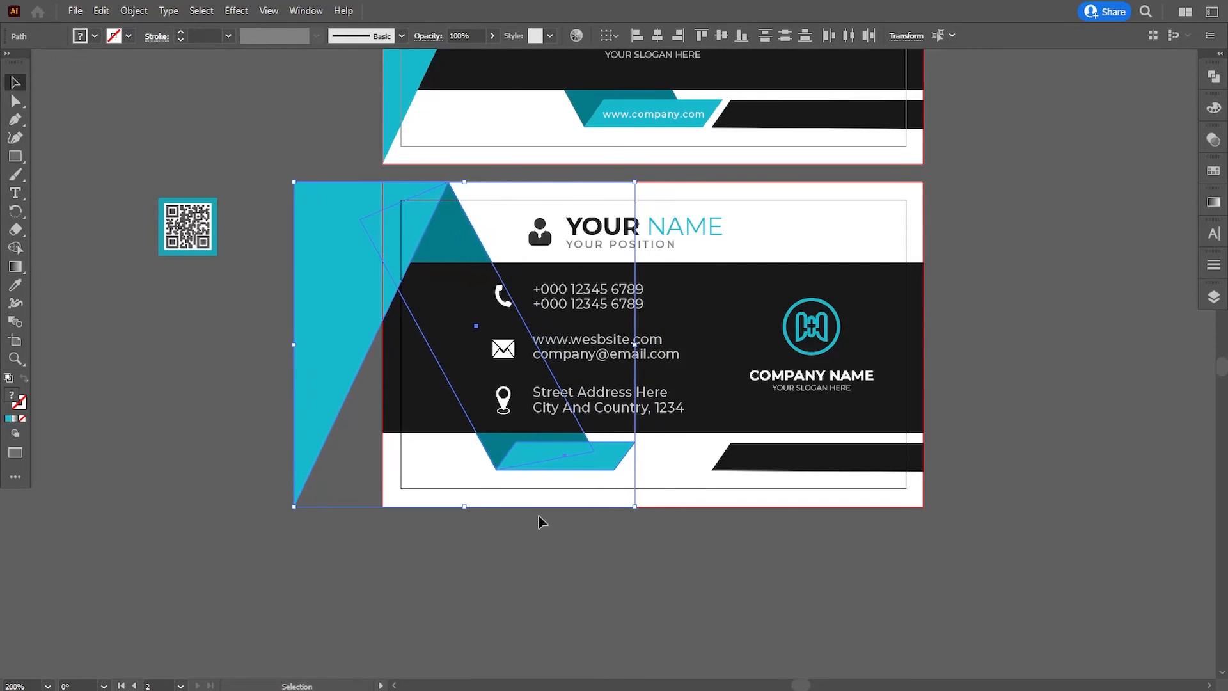
key("Left")
key("Left")
key("Left")
left_click(598, 555)
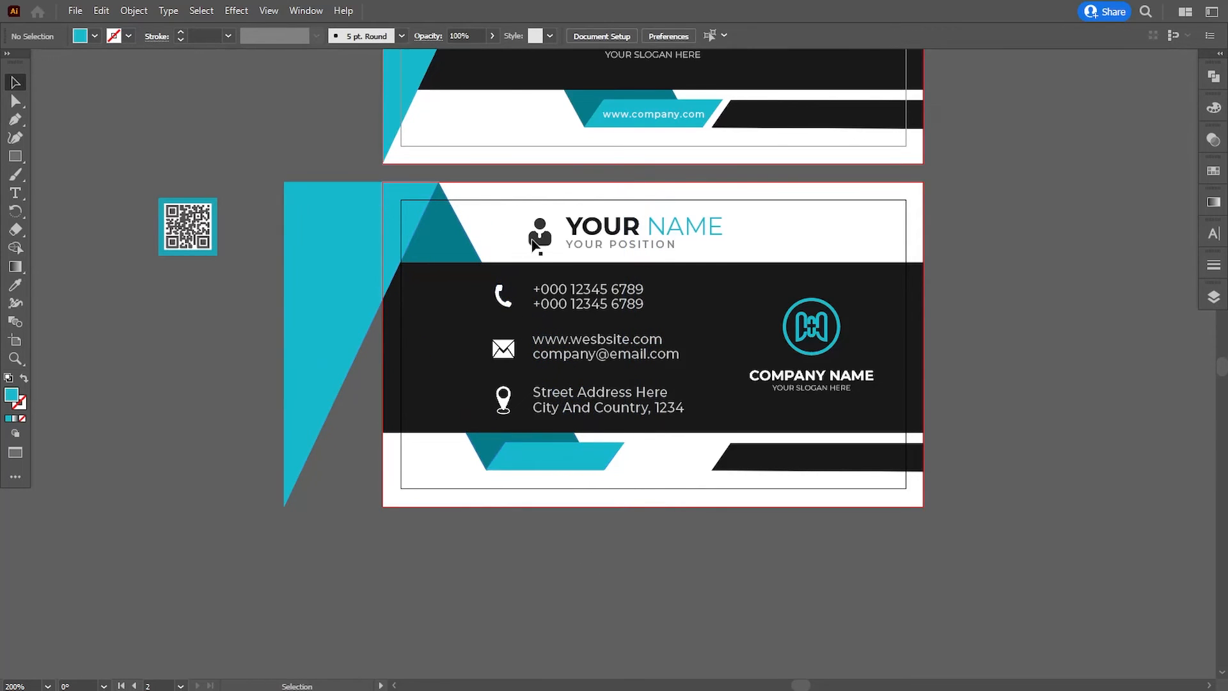
left_click_drag(514, 248, 504, 248)
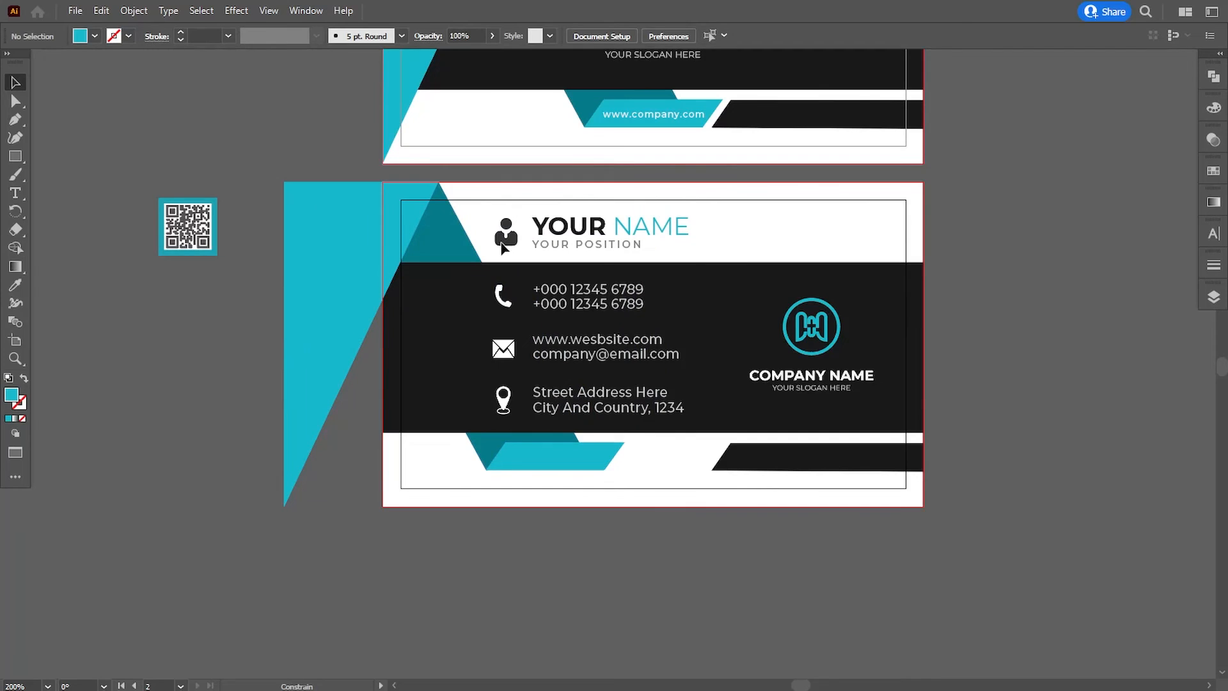
Pull the light teal triangle's two overhanging corner points in to the second card's left bleed edge.
left_click(460, 486)
key("a")
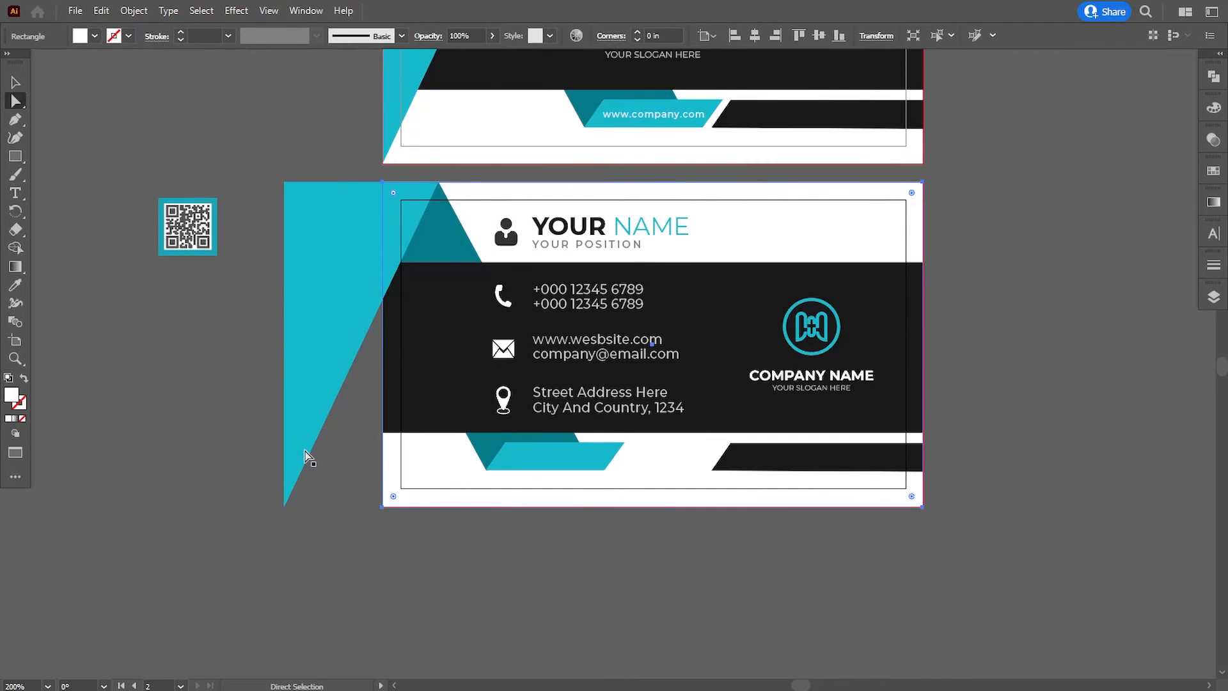
left_click_drag(284, 505, 382, 349)
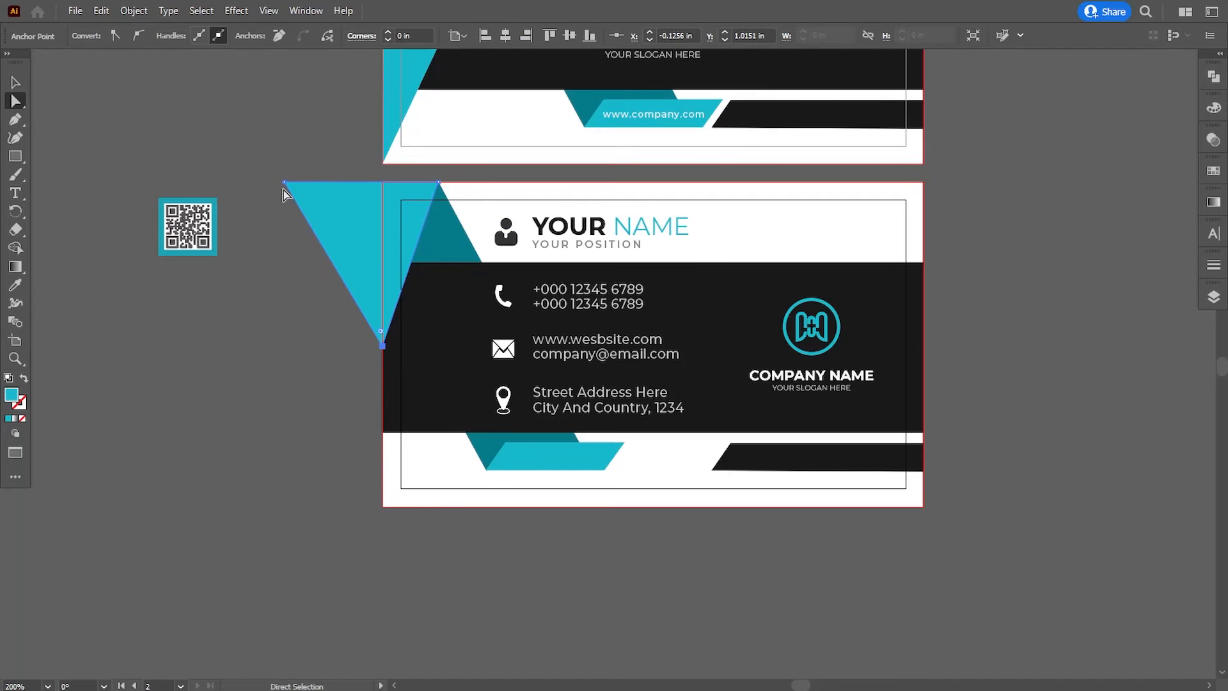
left_click_drag(284, 183, 383, 186)
Pull the dark teal diagonal strip's overhanging corner point in to the second card's left bleed edge.
left_click(359, 222)
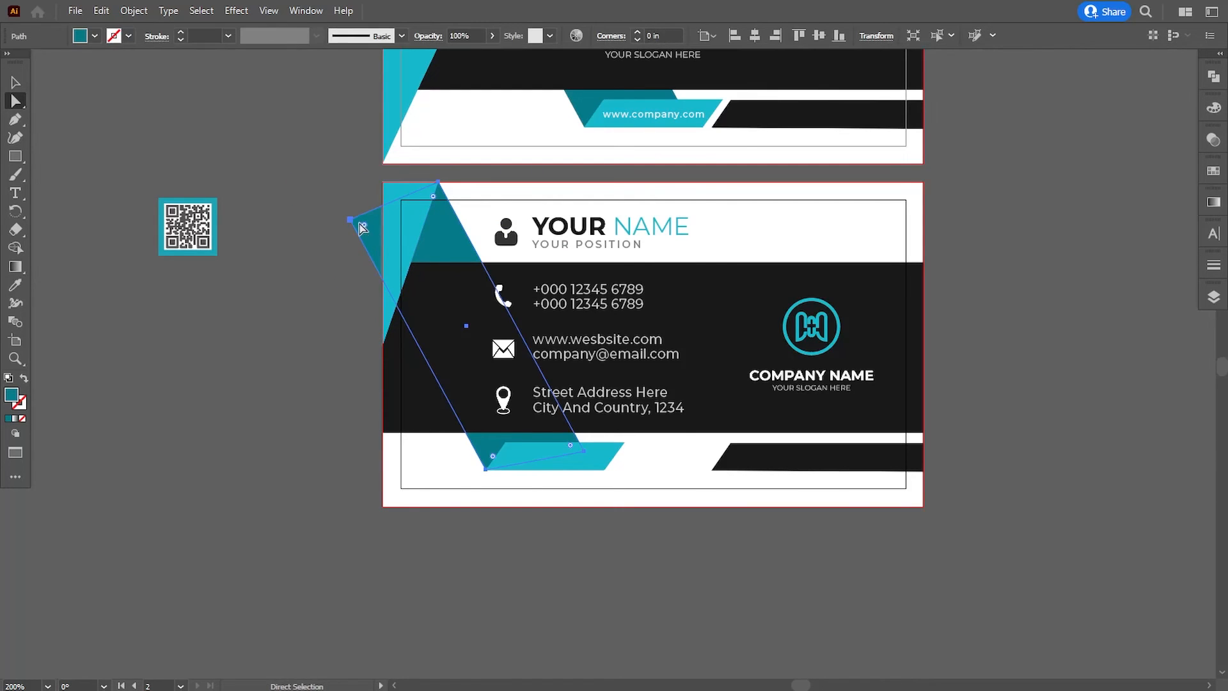
left_click(350, 221)
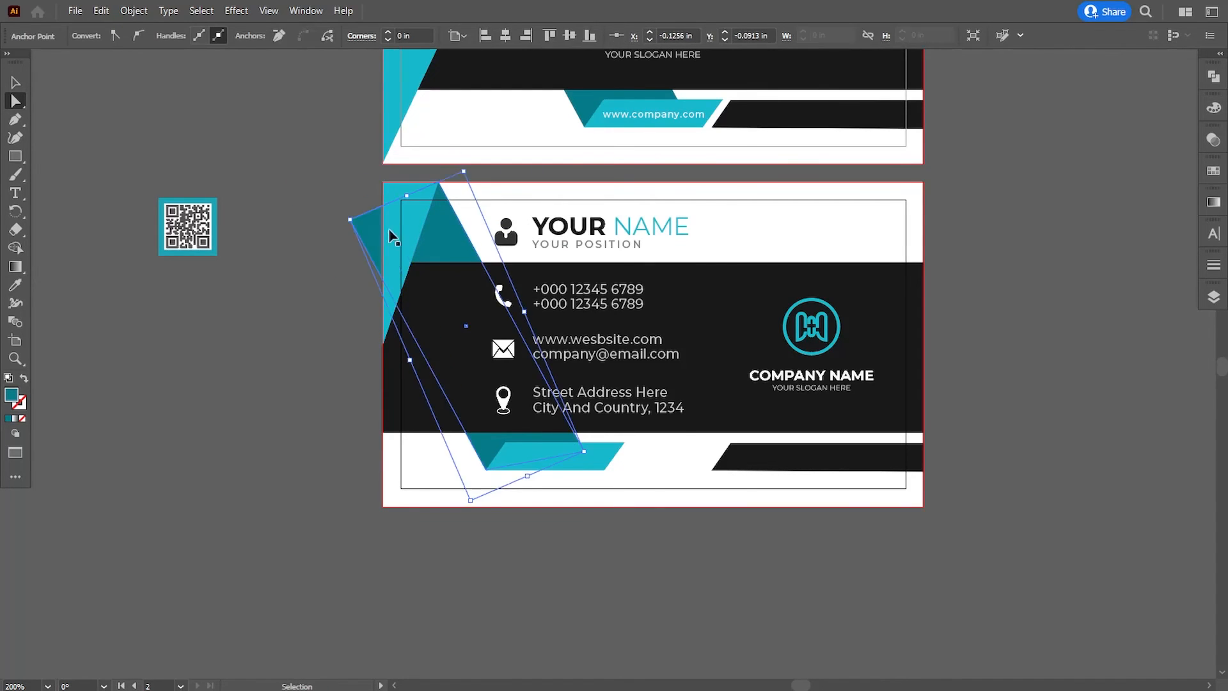
left_click_drag(350, 222, 381, 282)
left_click(351, 336)
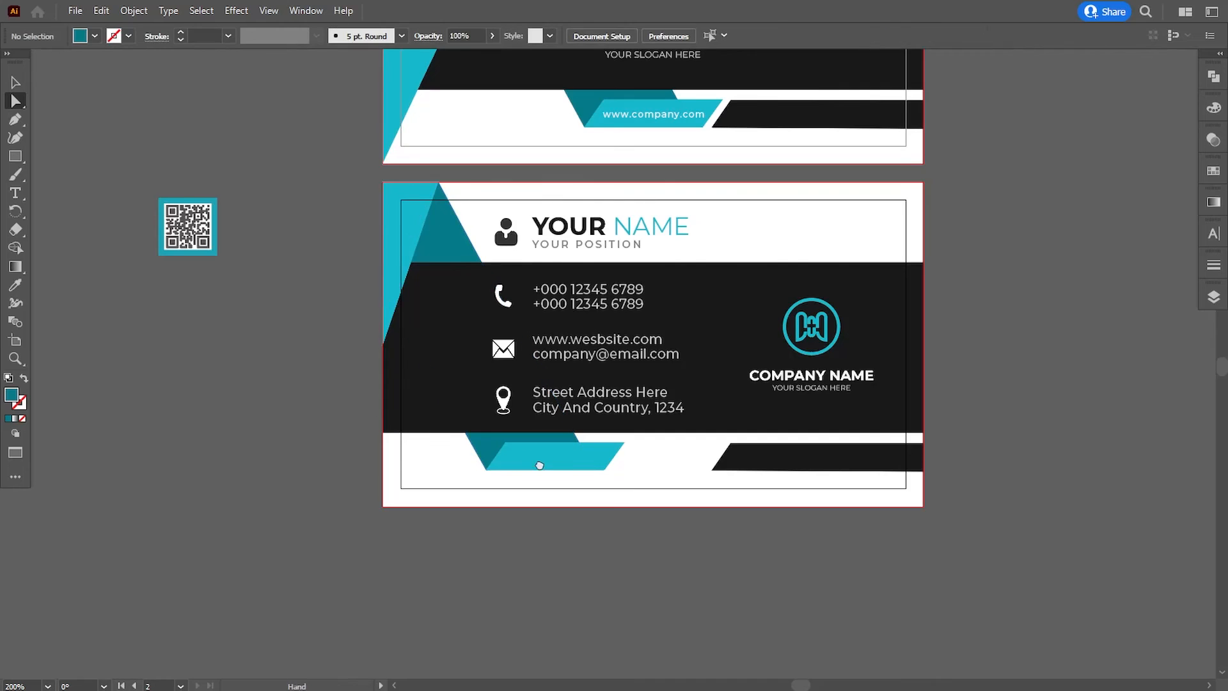
Extend the slanted left end of the second card's thin black bar toward the light teal parallelogram, leaving a narrow white gap.
left_click_drag(593, 474, 539, 481)
left_click(671, 459)
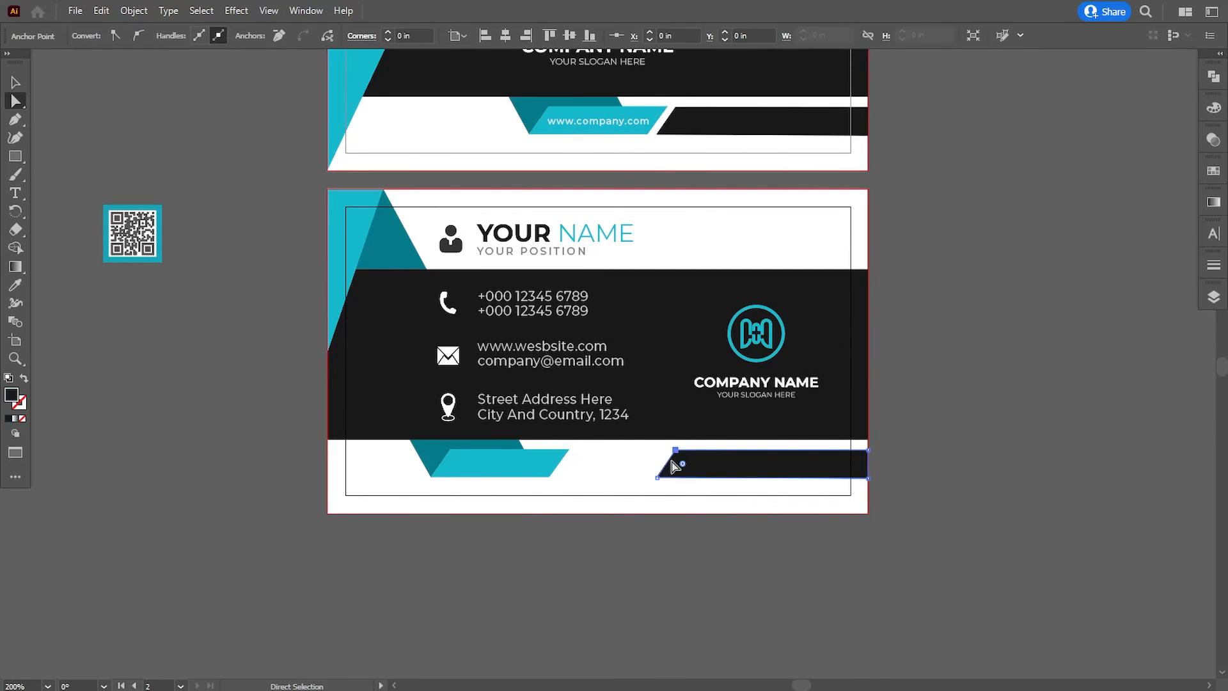
key("Left")
key("Left")
key("Left")
key("Left")
key("Left")
key("Left")
key("Left")
key("Left")
key("Left")
key("Left")
key("Left")
key("Left")
key("Left")
key("Left")
key("Left")
key("Left")
key("Left")
key("Left")
key("Left")
key("Left")
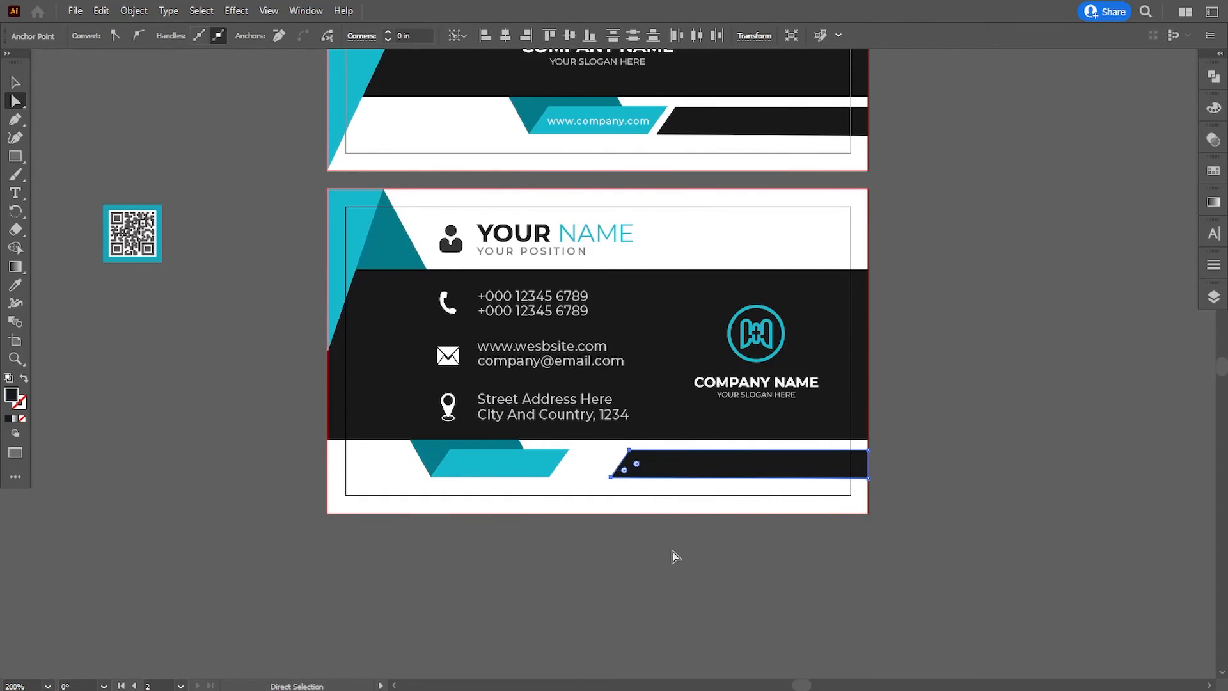
key("Left")
key("Left")
key("Left")
key("Left")
key("Left")
key("Left")
key("Left")
key("Left")
key("Left")
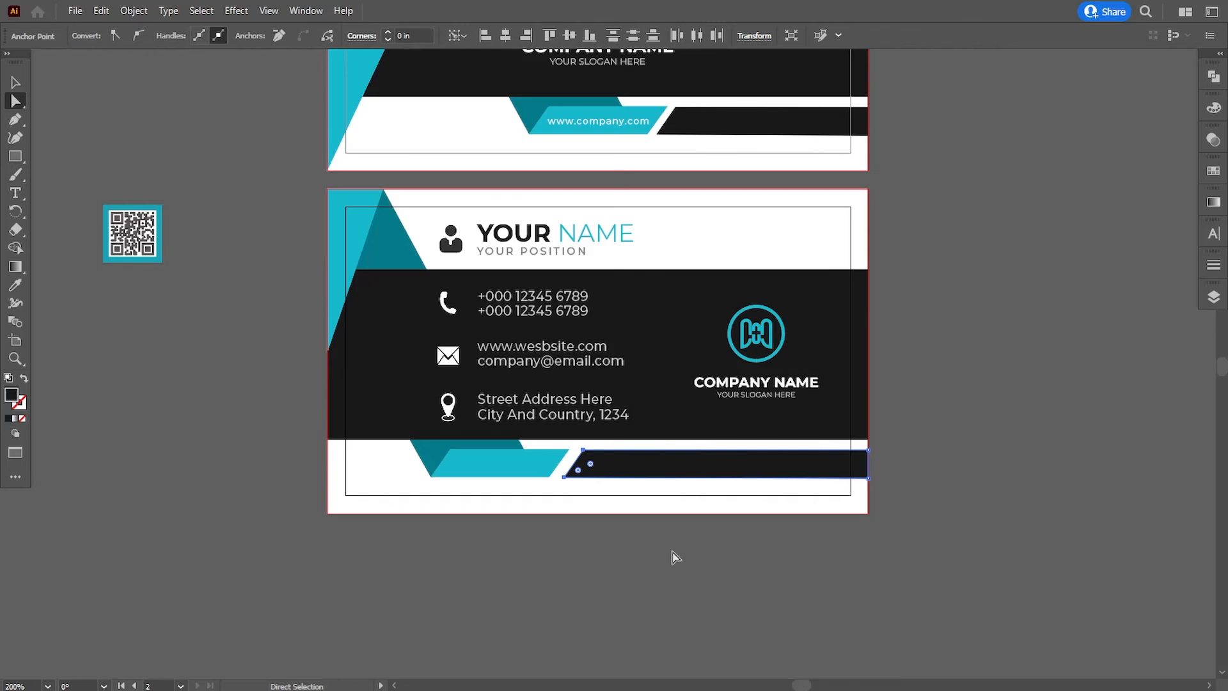
left_click(682, 582)
Move the QR code onto the second card's upper white band above the logo and bring it to the front.
key("ctrl+minus")
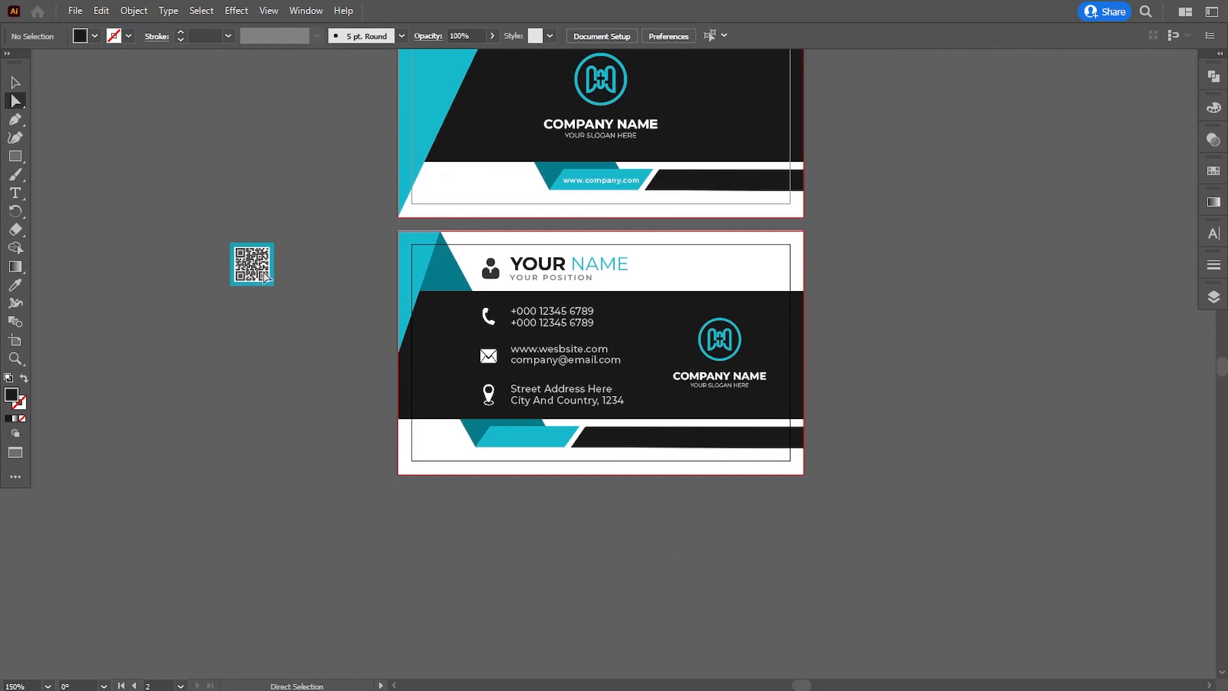
key("v")
left_click(265, 279)
left_click_drag(255, 273, 735, 274)
key("ctrl+plus")
key("ctrl+plus")
right_click(702, 418)
mouse_move(699, 295)
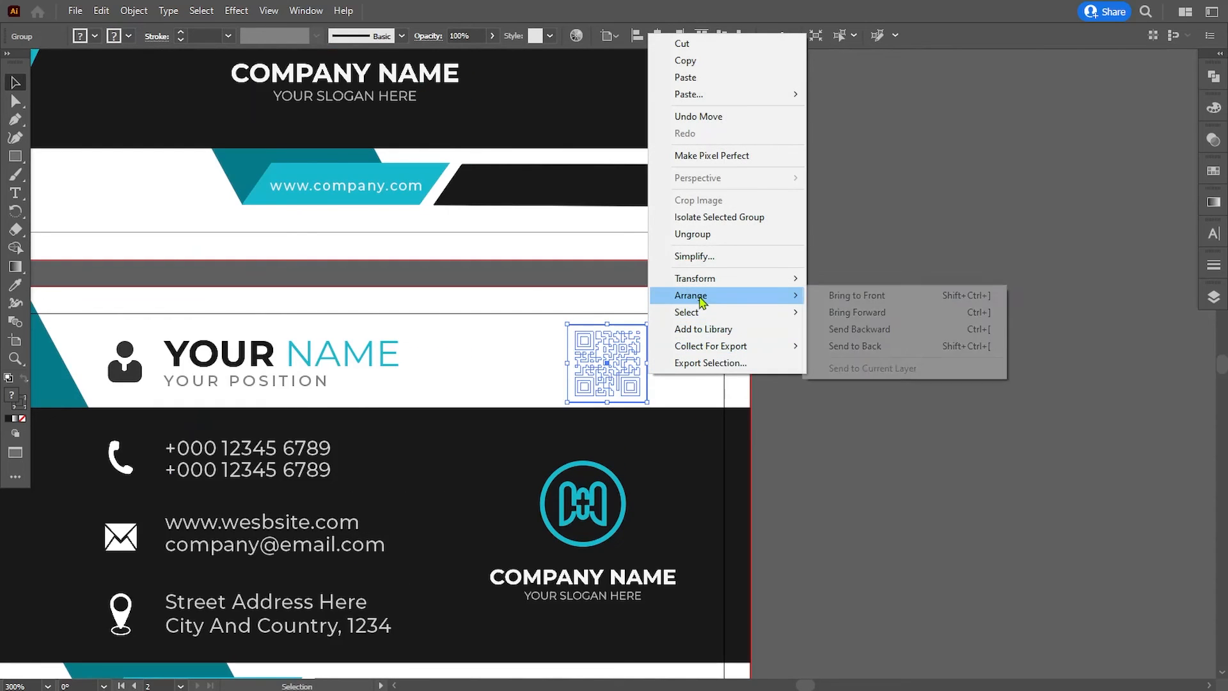
left_click(858, 295)
left_click(842, 351)
Set the stroke weight of the QR code's teal frame to 0.5 pt.
left_click(651, 351)
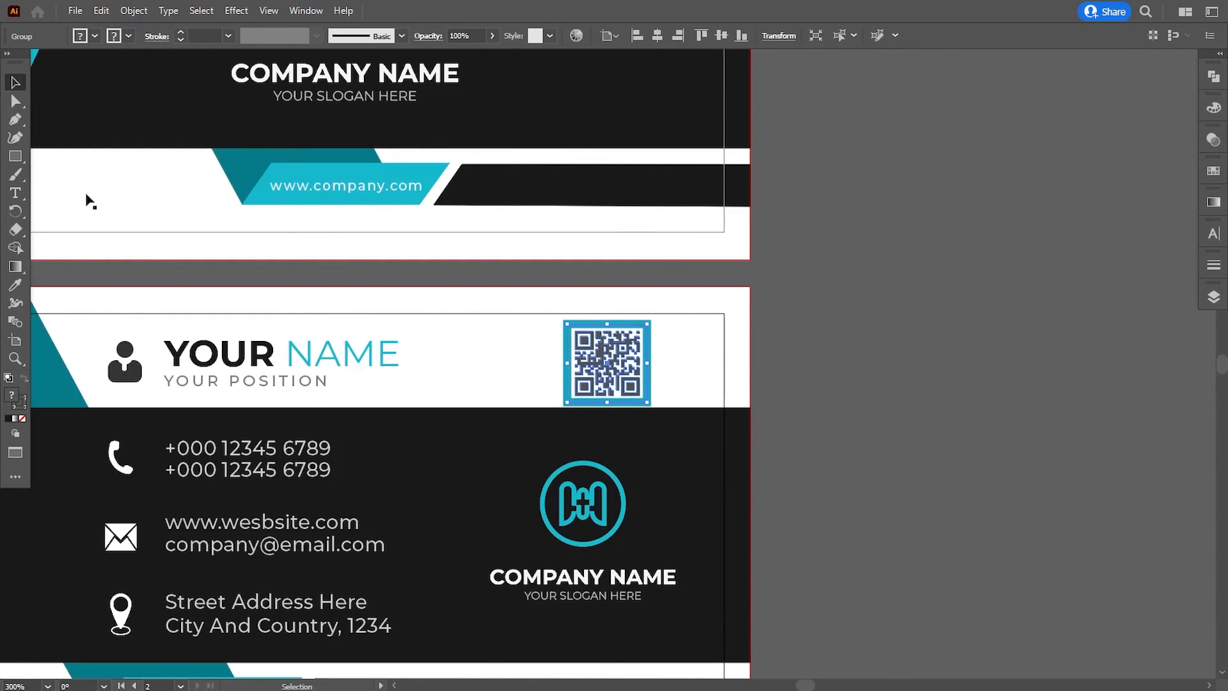
left_click(16, 103)
left_click(911, 320)
left_click(650, 361)
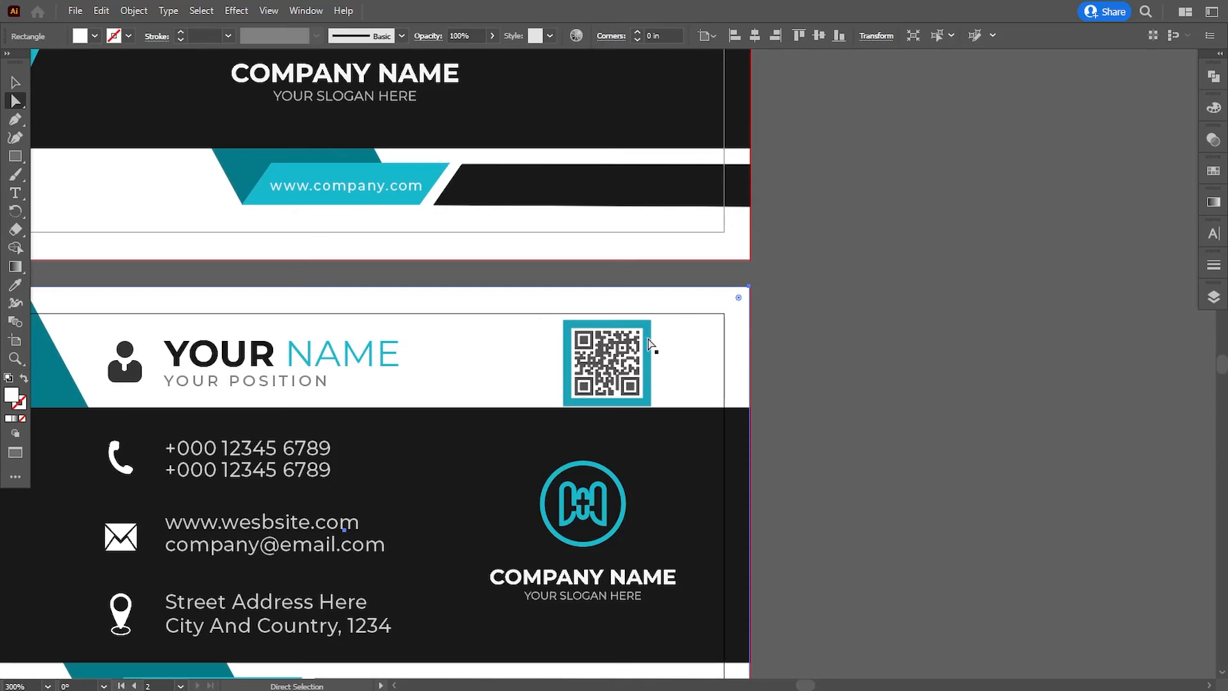
left_click(649, 345)
left_click(1212, 267)
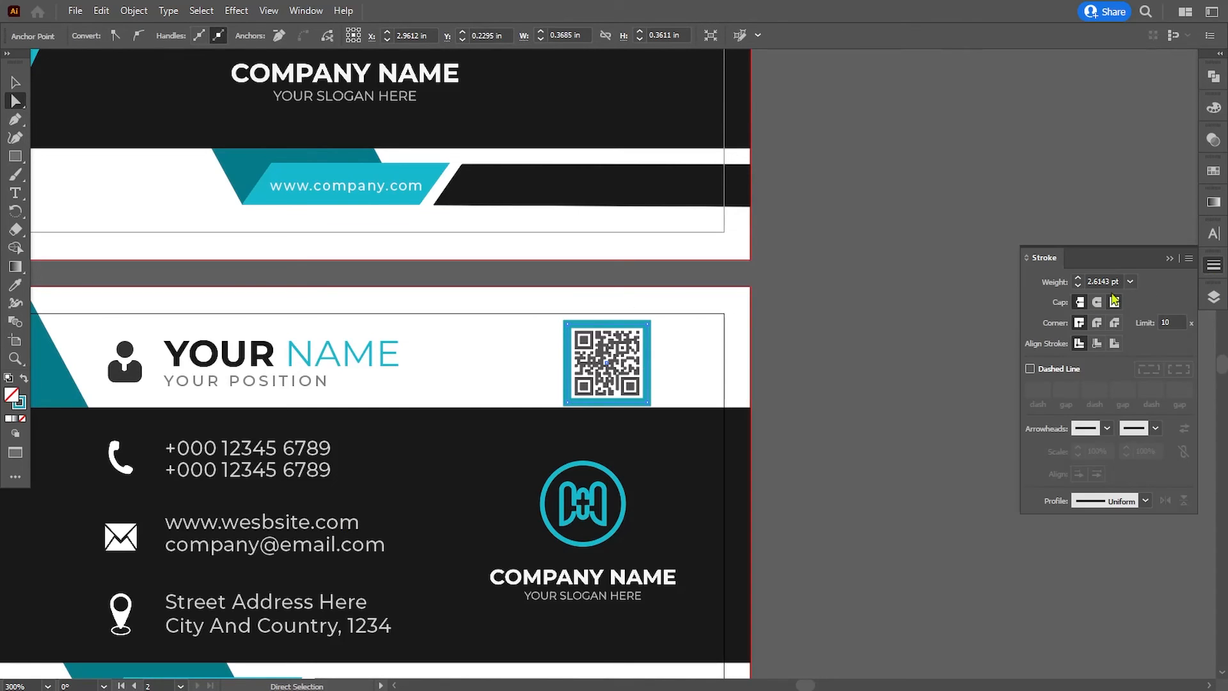
left_click(1130, 282)
left_click(1145, 302)
left_click(1131, 281)
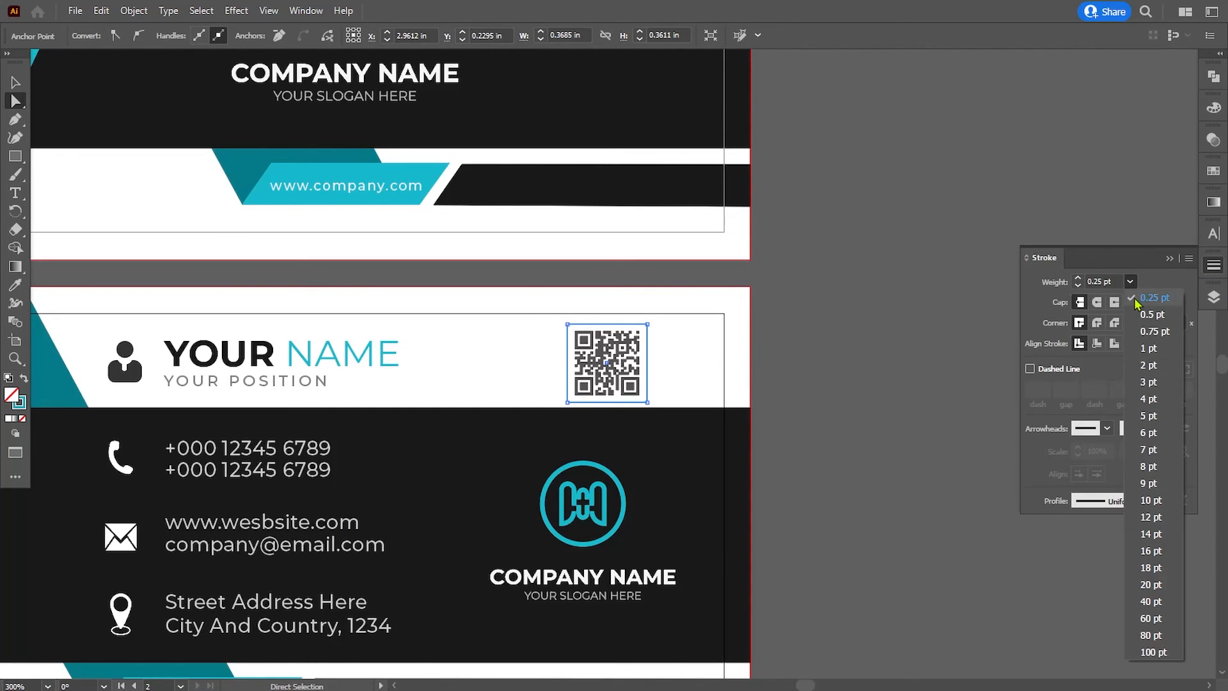
left_click(1145, 320)
key("v")
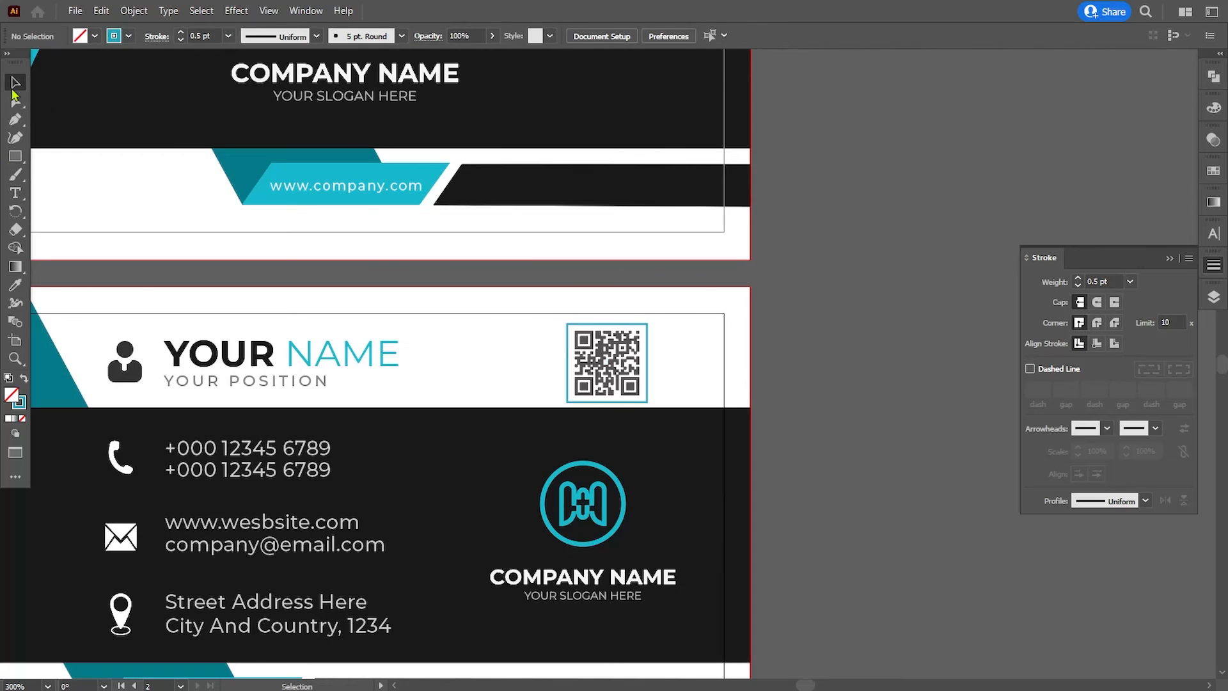
Scale the framed QR code down slightly and nudge it left within the second card's upper white band.
left_click(618, 355)
left_click_drag(646, 323, 643, 326)
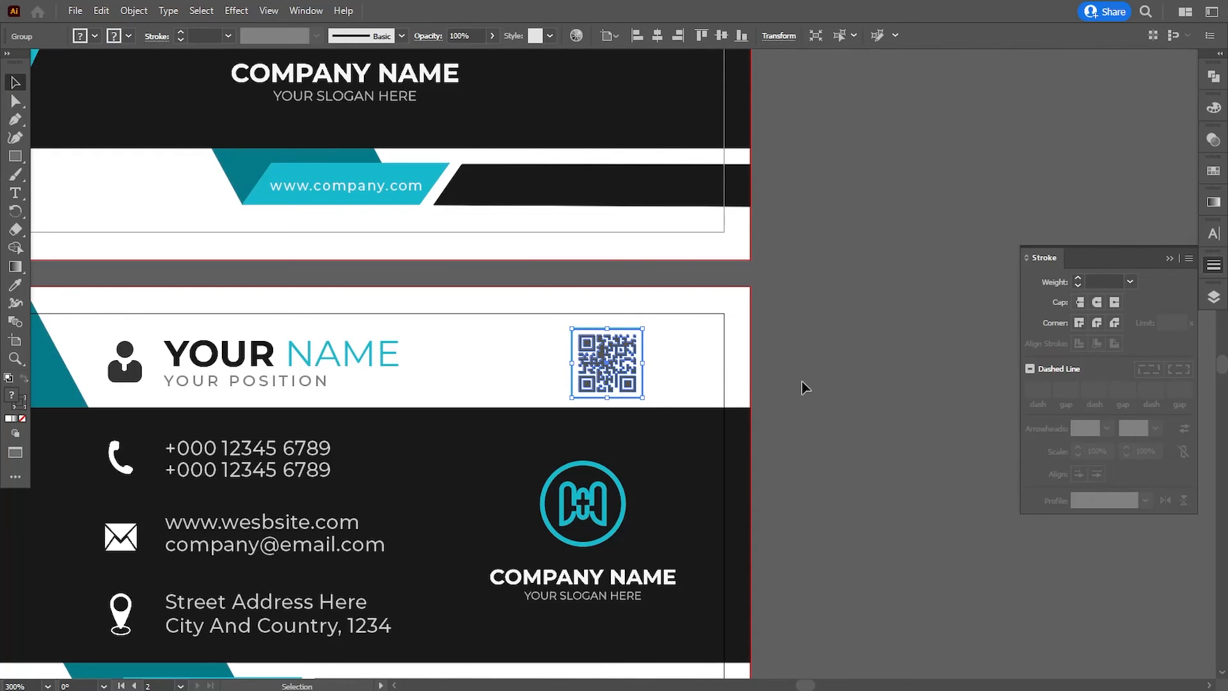
key("Up")
key("Down")
key("Left")
key("Left")
key("Right")
left_click(824, 421)
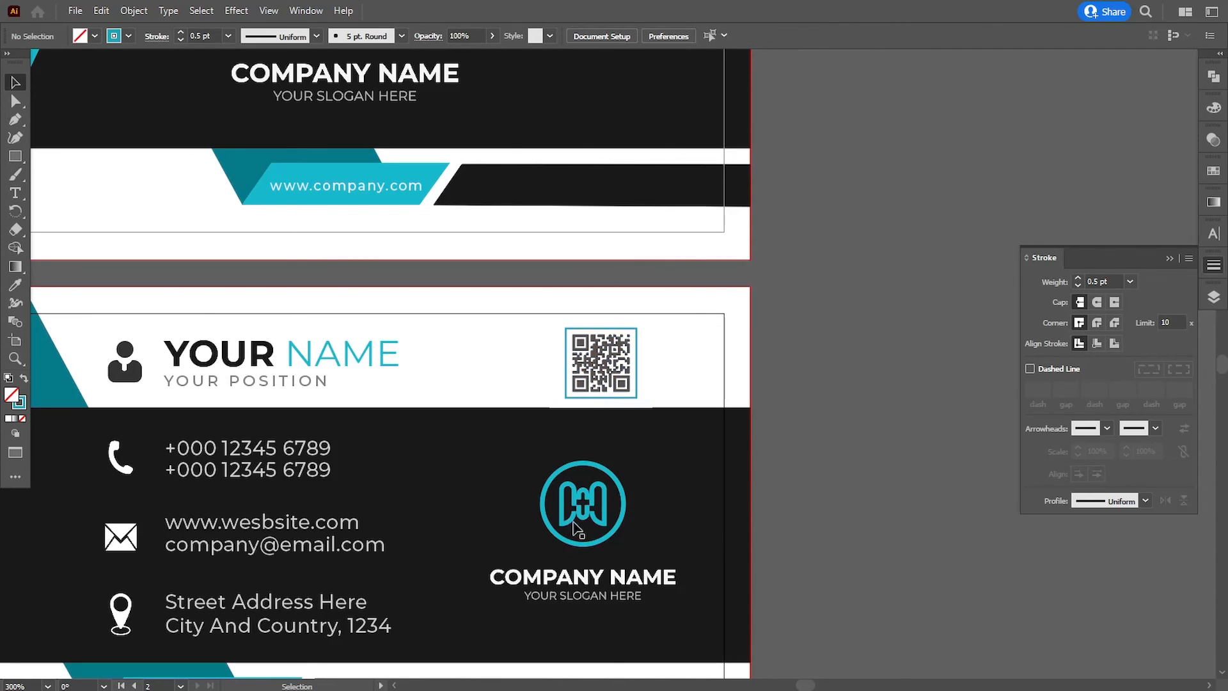
Scale the second card's logo and company name down slightly and nudge them right toward the QR code's centerline.
left_click(572, 523)
left_click_drag(675, 466, 672, 468)
key("Right")
key("Right")
key("Right")
key("Right")
key("Right")
key("Right")
key("Right")
left_click(802, 504)
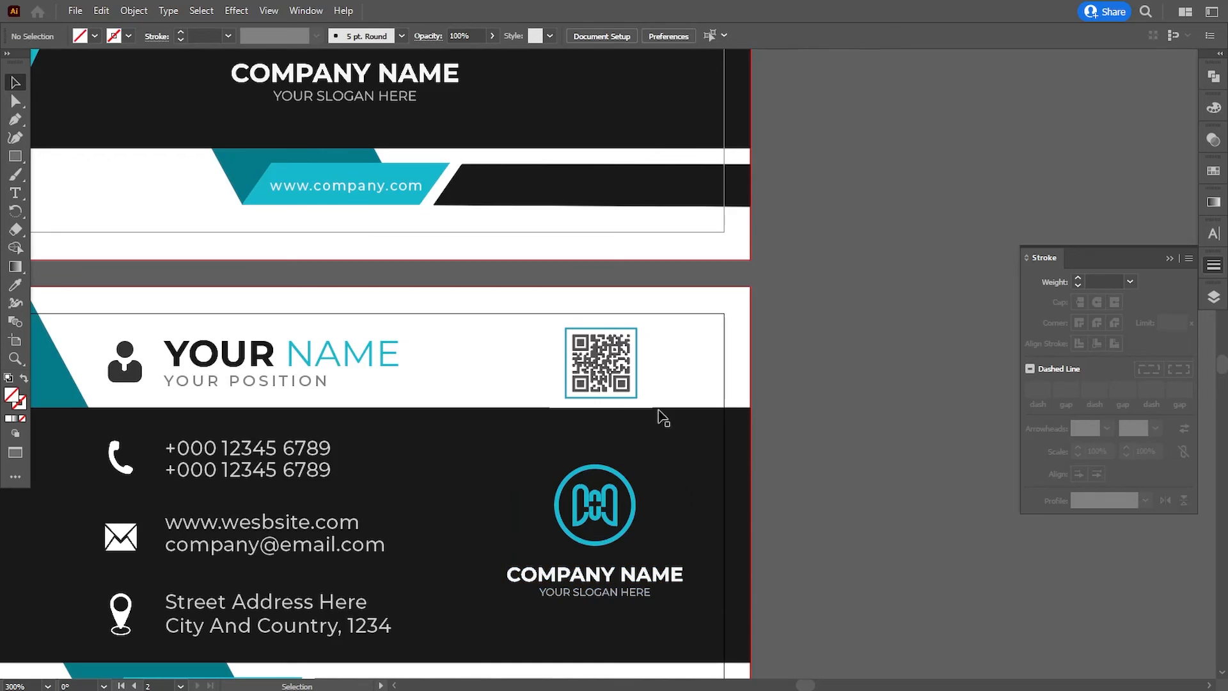
Nudge the framed QR code left so it is centered above the logo.
left_click(613, 378)
key("Left")
key("Left")
key("Left")
left_click(842, 473)
left_click(1171, 259)
Scale the second card's contact details group with its icons down slightly within the black band.
key("ctrl+minus")
key("ctrl+minus")
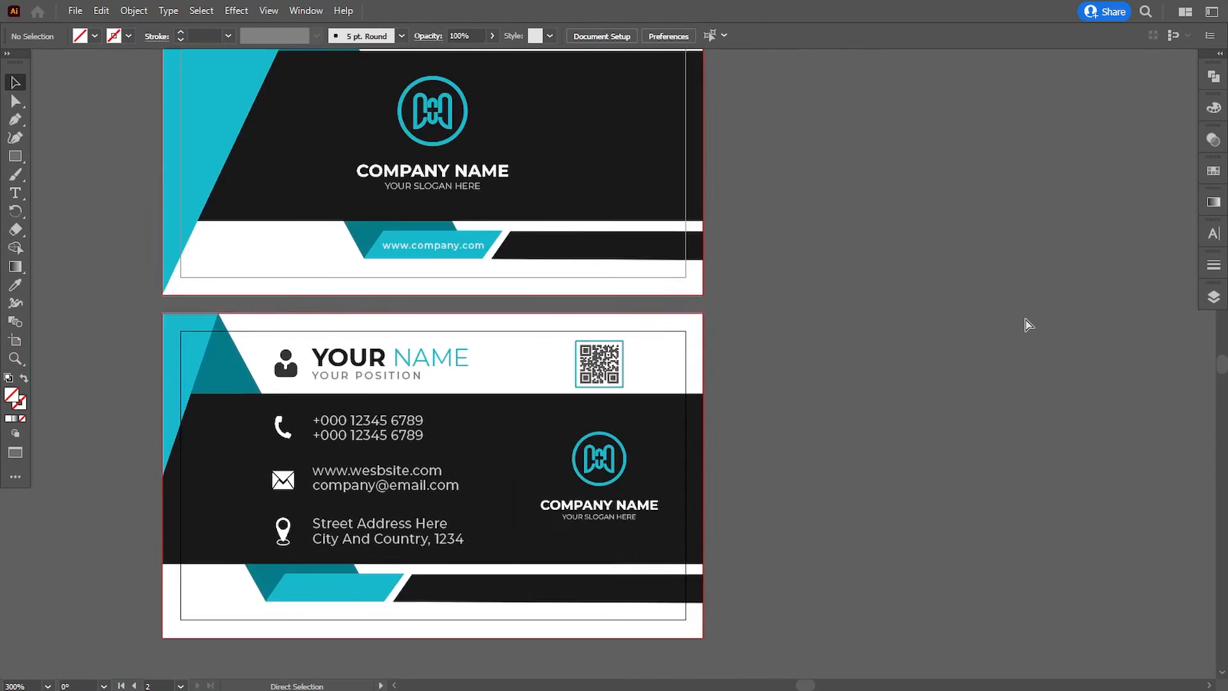
key("space")
mouse_move(776, 379)
left_mouse_down()
mouse_move(860, 401)
mouse_move(883, 425)
left_mouse_up()
left_click(550, 504)
left_click_drag(587, 538, 584, 537)
left_click(622, 523)
Nudge the second card's logo group down to center it vertically in the black band.
left_click(683, 510)
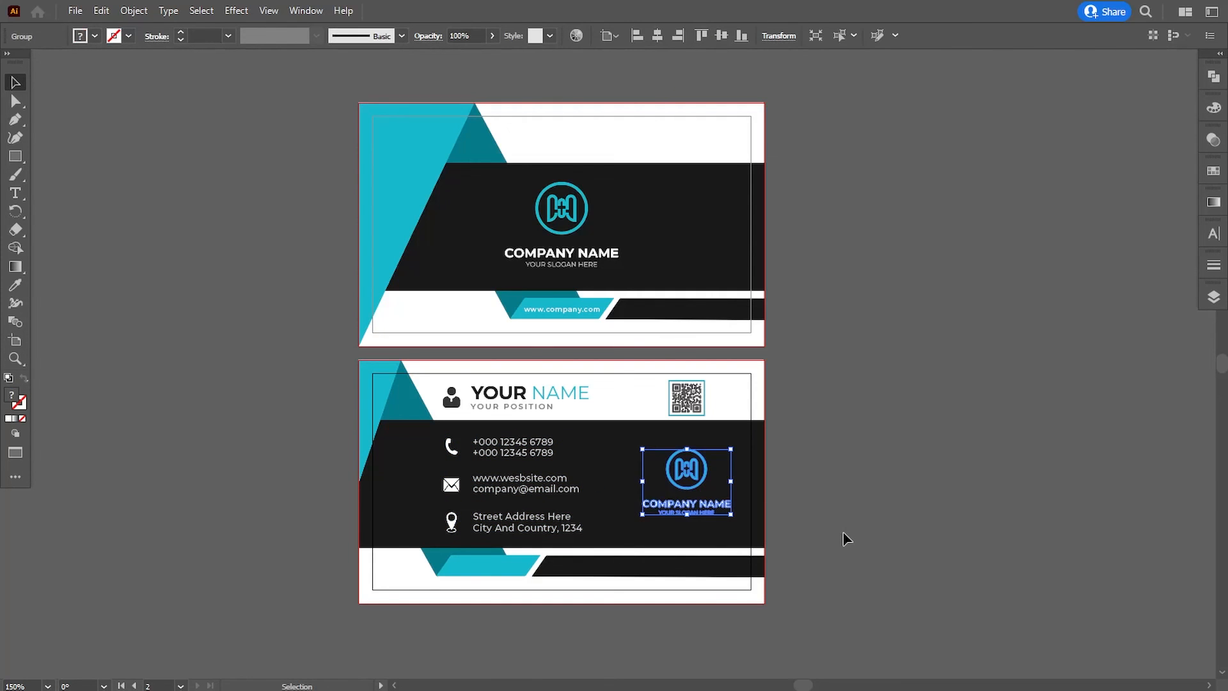
key("Down")
key("Down")
key("Down")
key("Down")
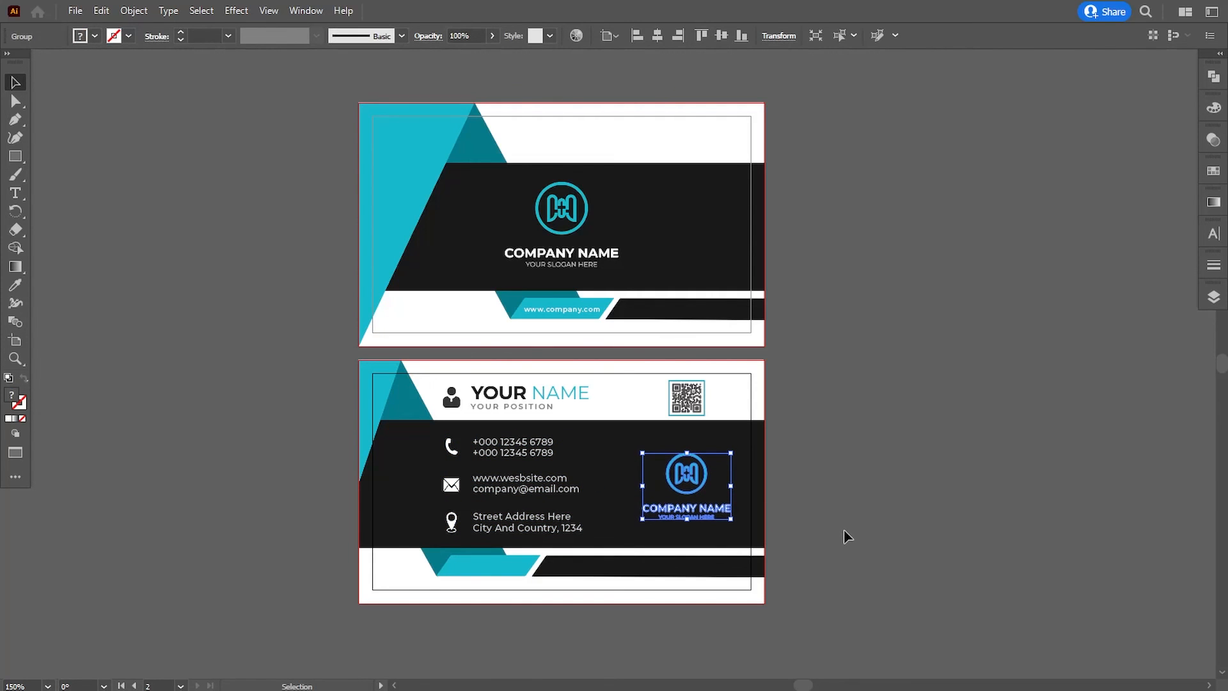
Paste a copy of the second card's black band in front and stretch it slightly taller at both edges.
left_click(621, 460)
left_click(101, 10)
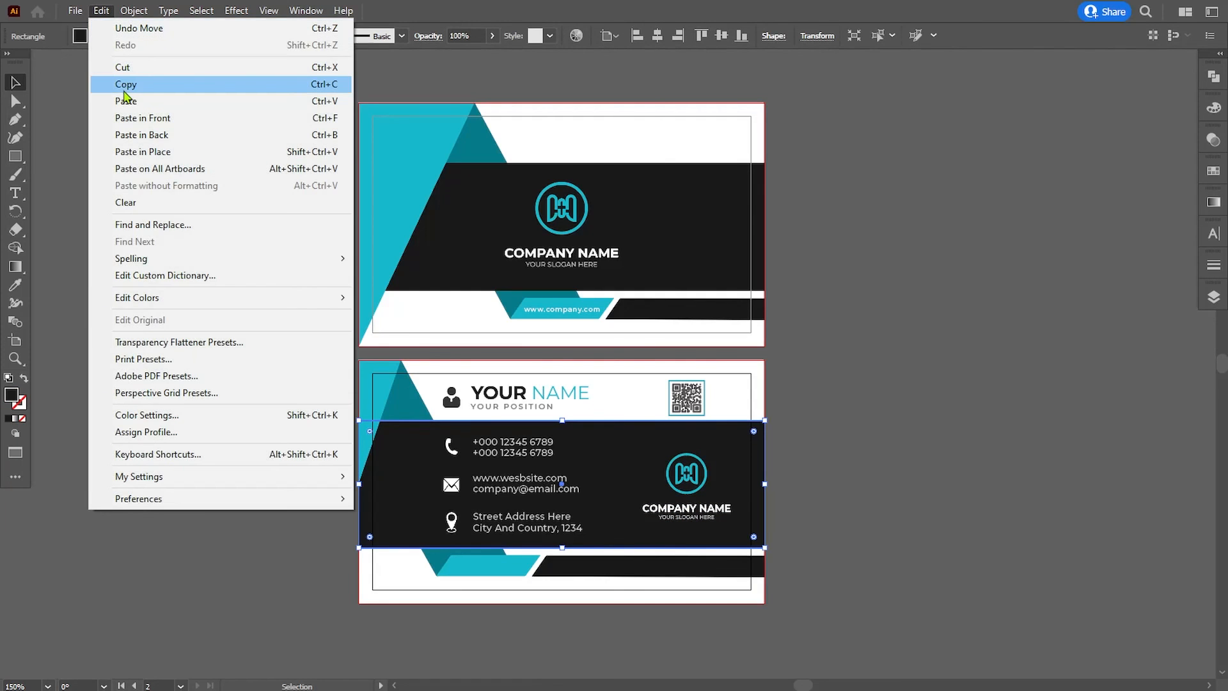
left_click(125, 89)
left_click(102, 10)
left_click(141, 117)
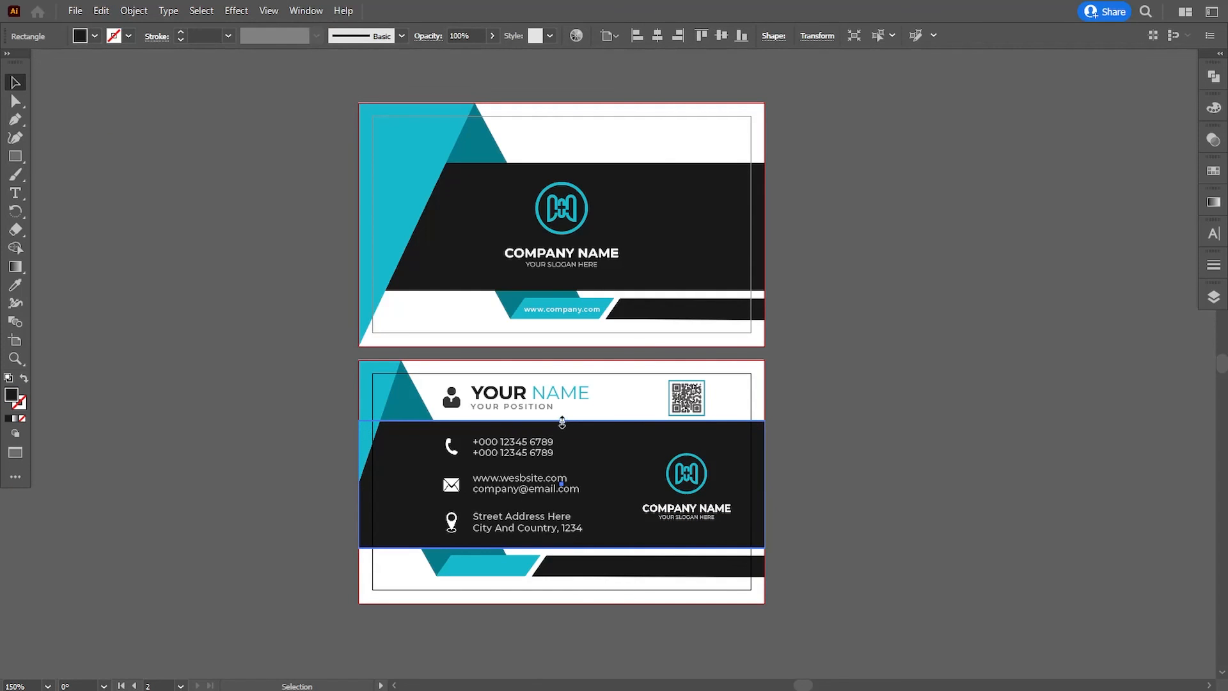
left_click_drag(562, 422, 564, 420)
Fill the taller band copy with the light teal sampled from the triangle and move it behind the black band.
left_click(15, 286)
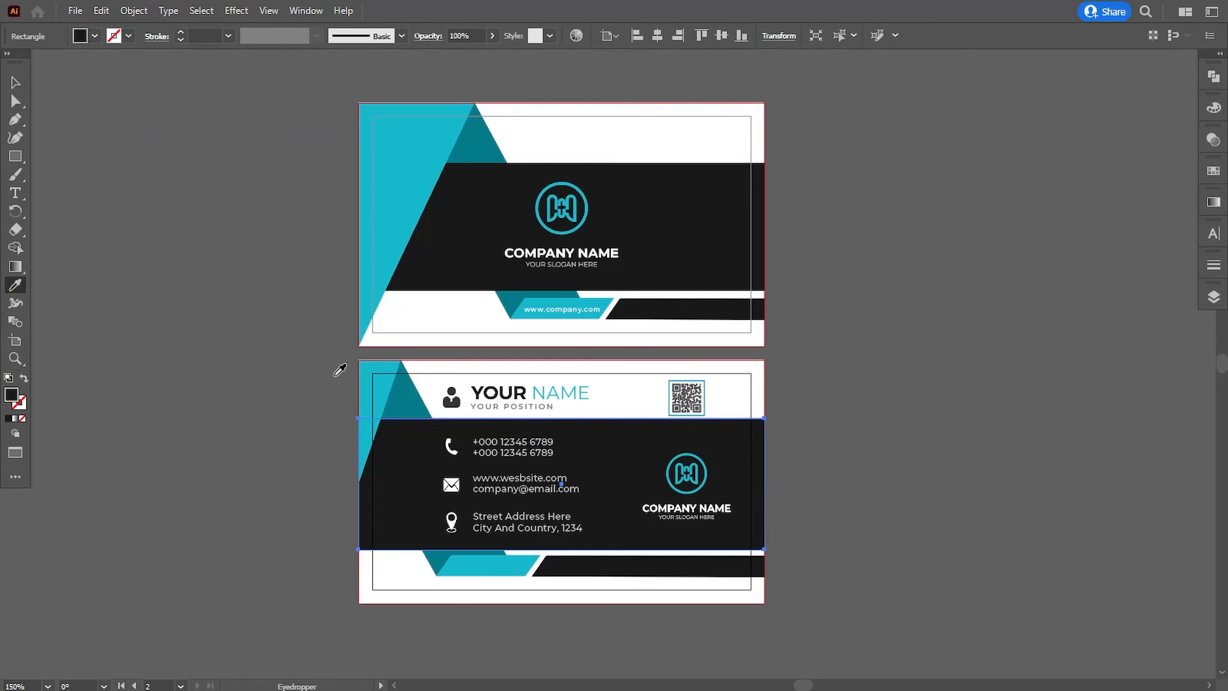
left_click(383, 394)
left_click(1209, 304)
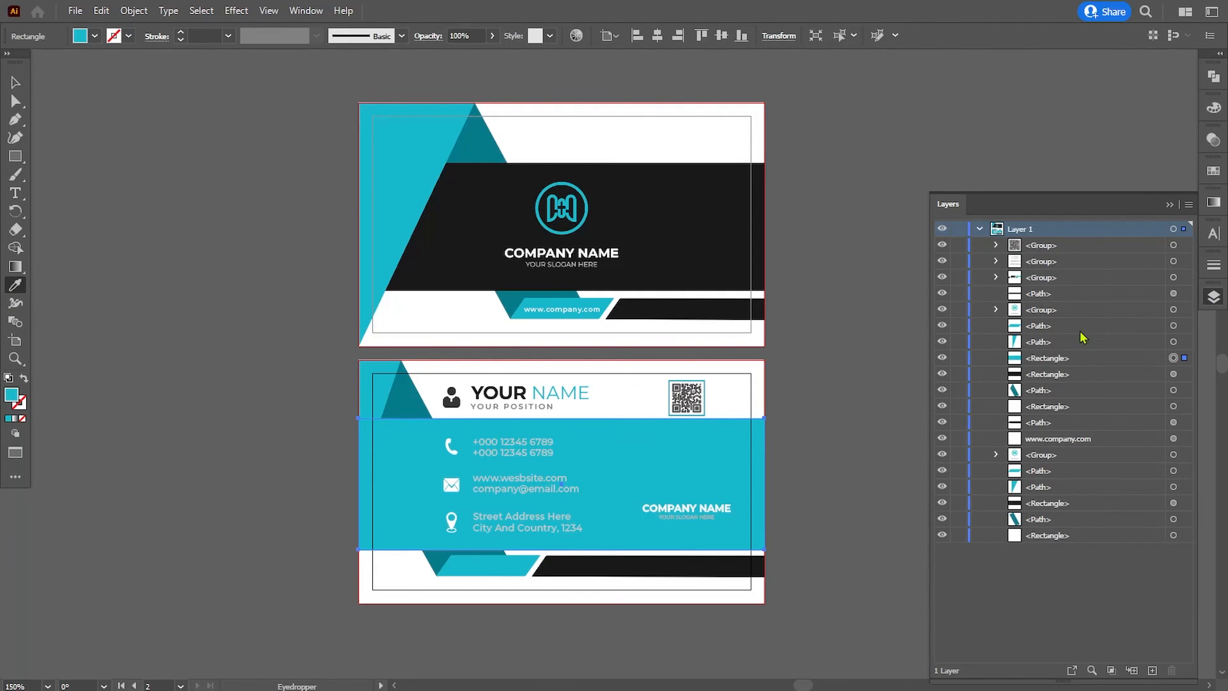
left_click_drag(1057, 358, 1048, 384)
left_click(15, 83)
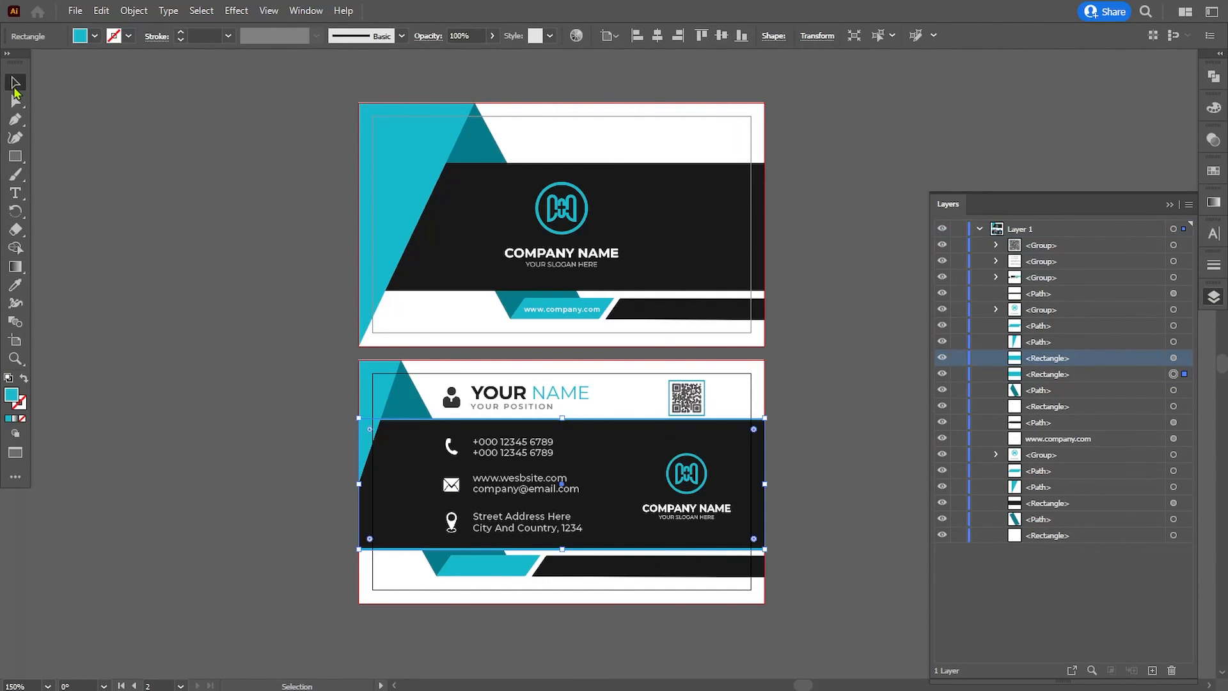
left_click(217, 307)
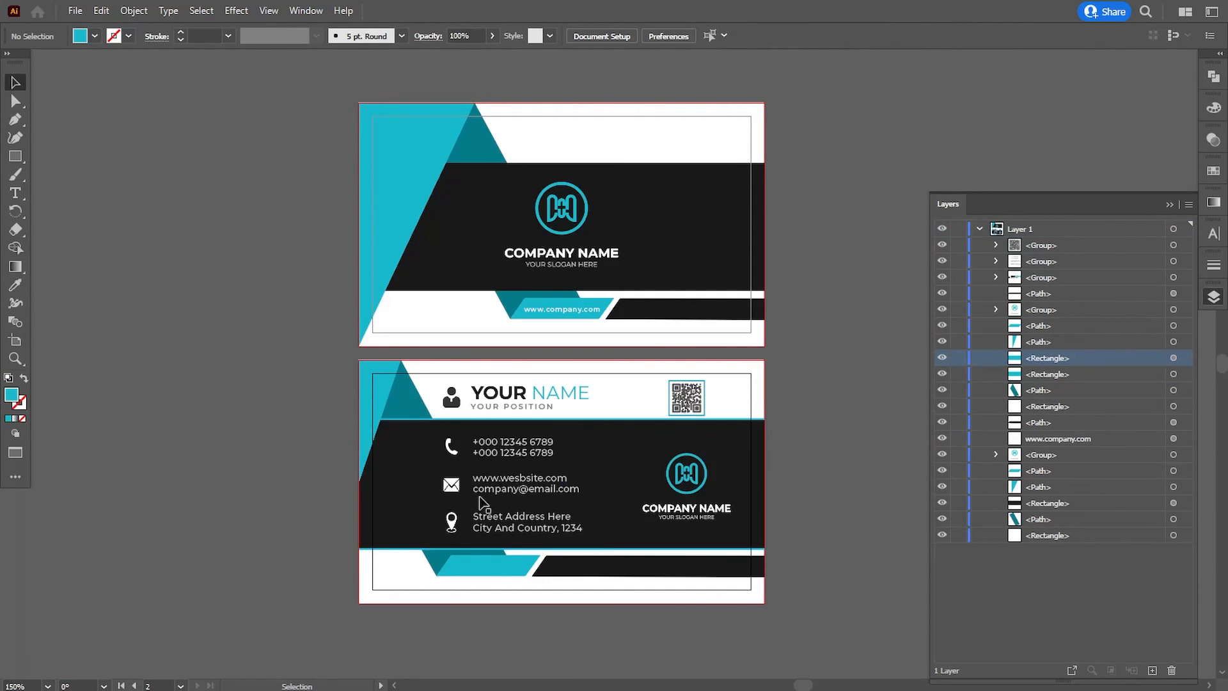
left_click(1169, 205)
Recolor the taller band copy behind the black band with the dark teal sampled from the second card's diagonal strip.
left_click(589, 428)
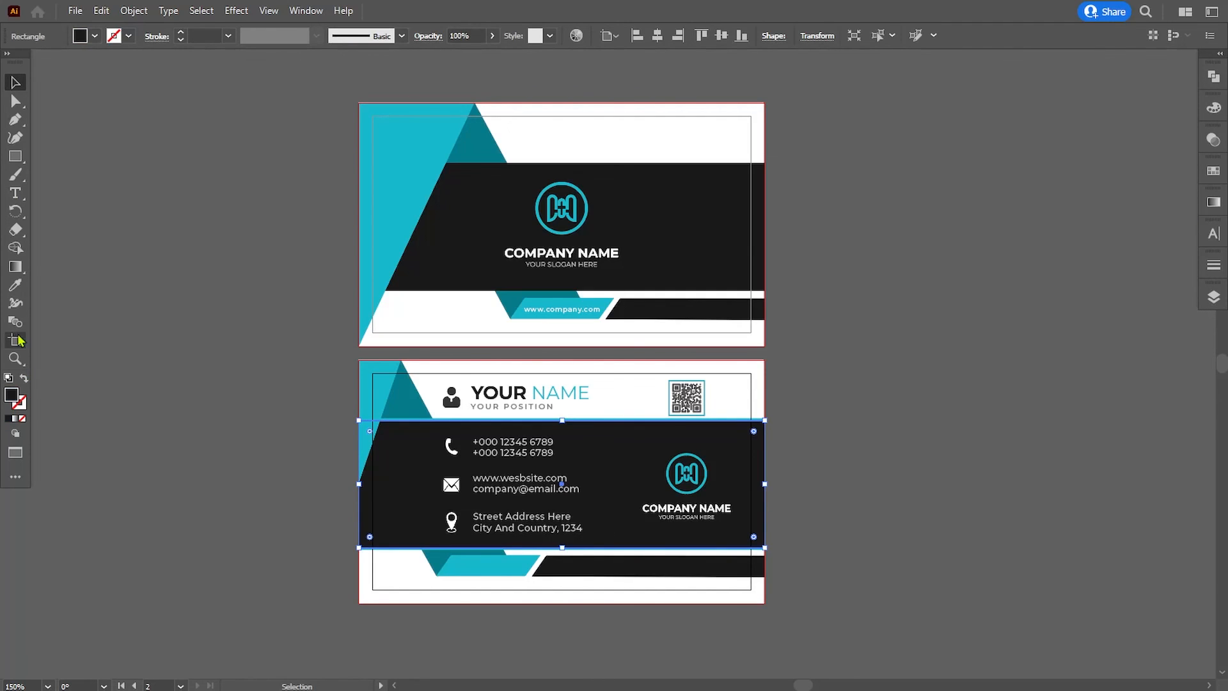
left_click(16, 285)
left_click(16, 102)
left_click(275, 333)
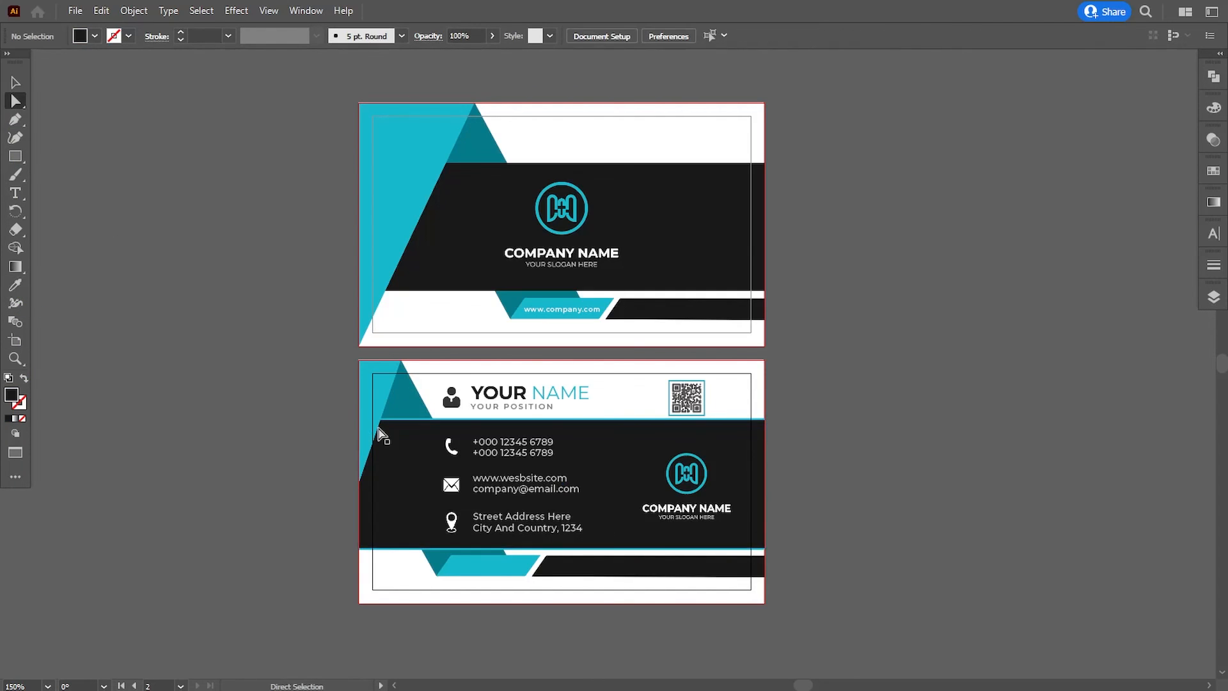
left_click(360, 547)
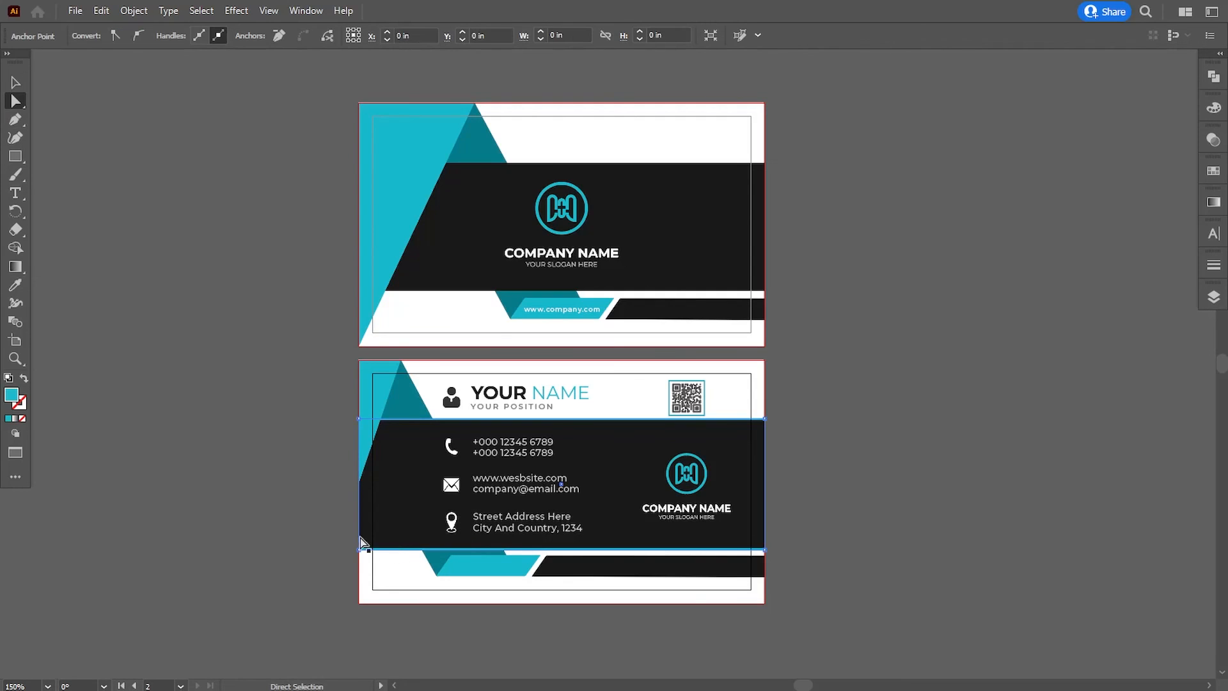
left_click(15, 83)
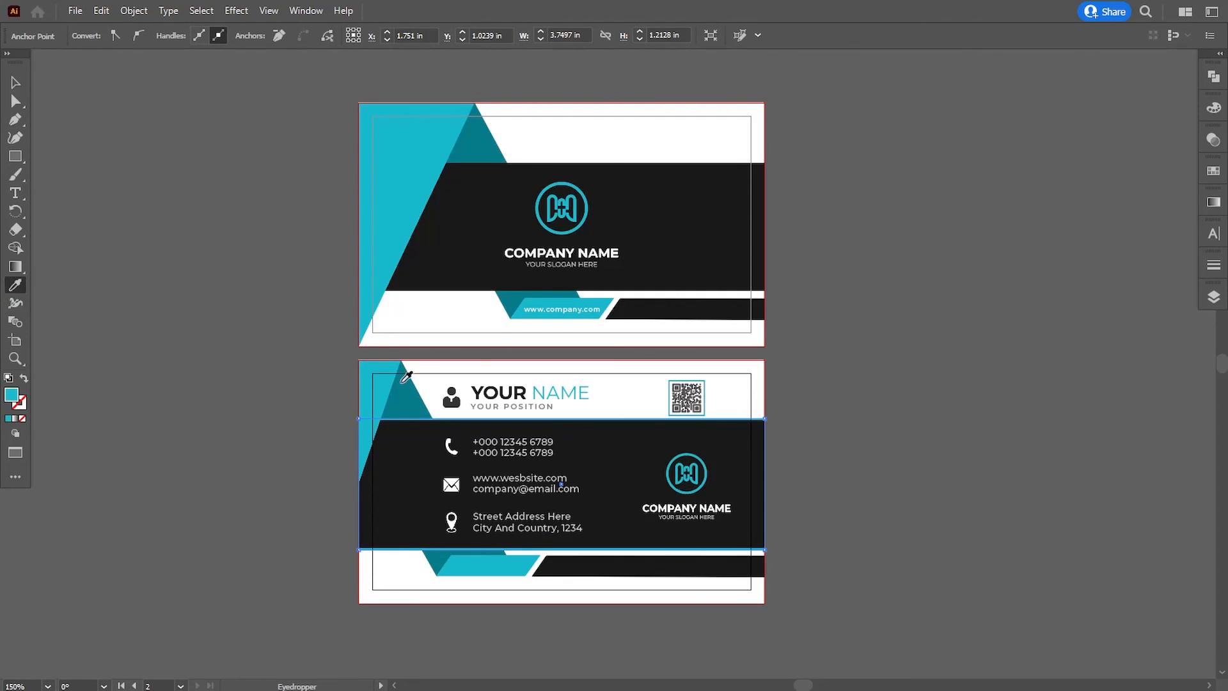
left_click(50, 122)
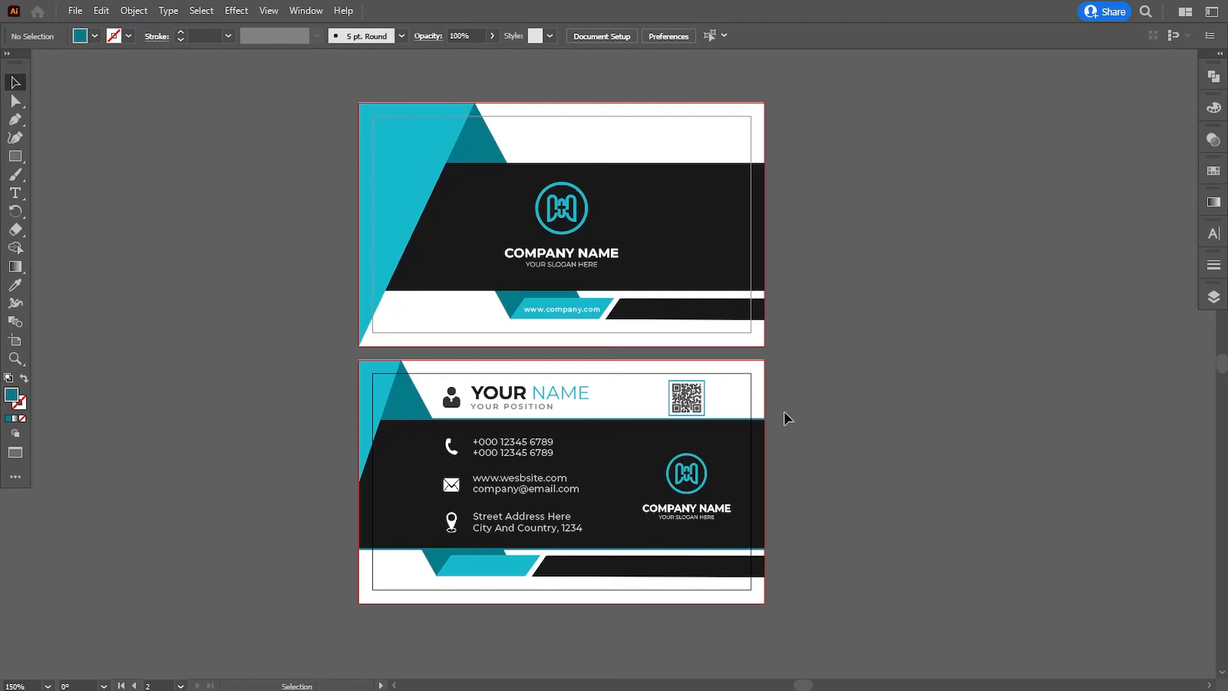